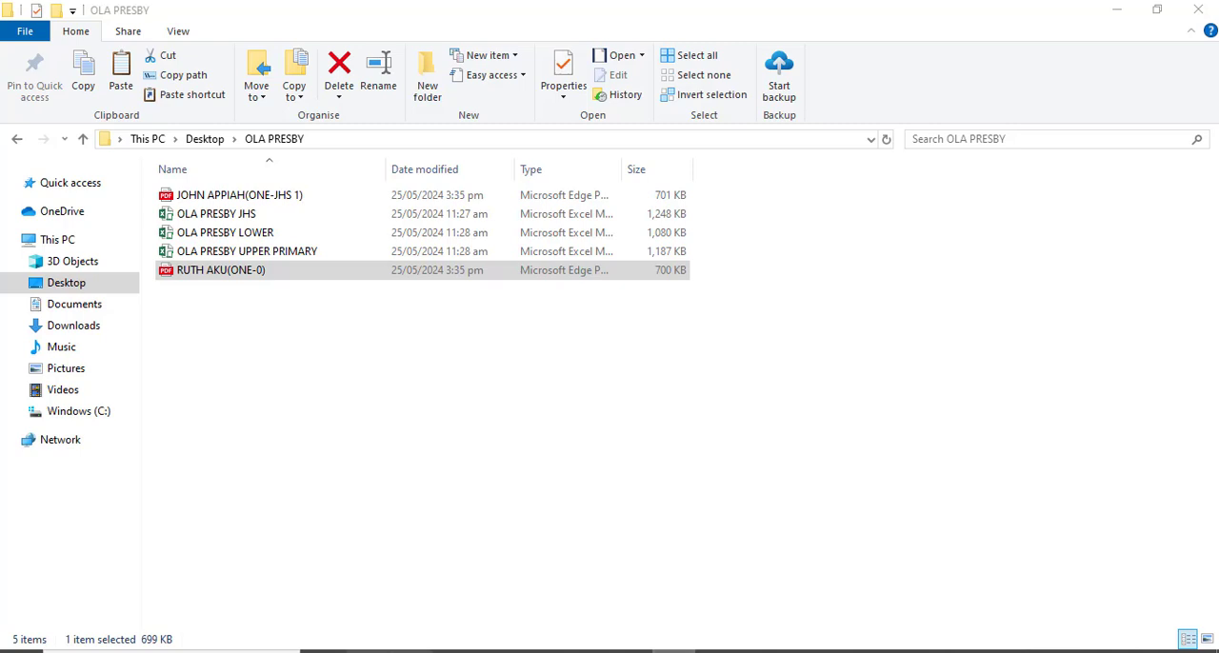
Launch Excel 2016, dismiss the activation wizard, and create a blank workbook.
left_click(219, 651)
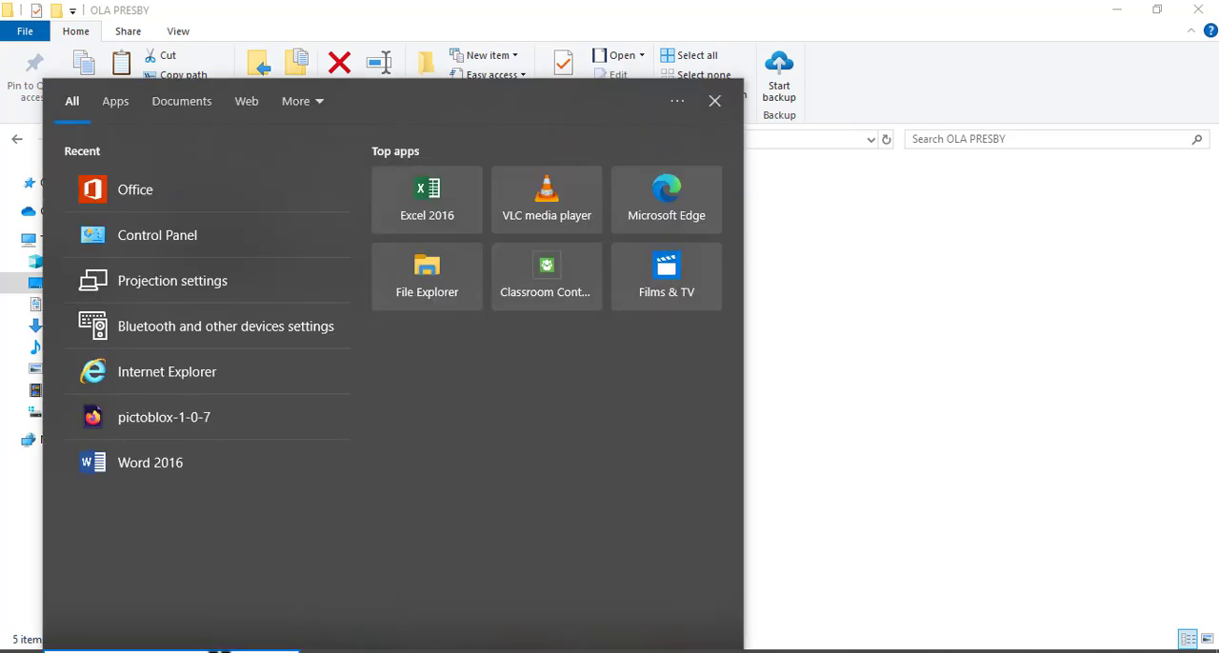
left_click(427, 217)
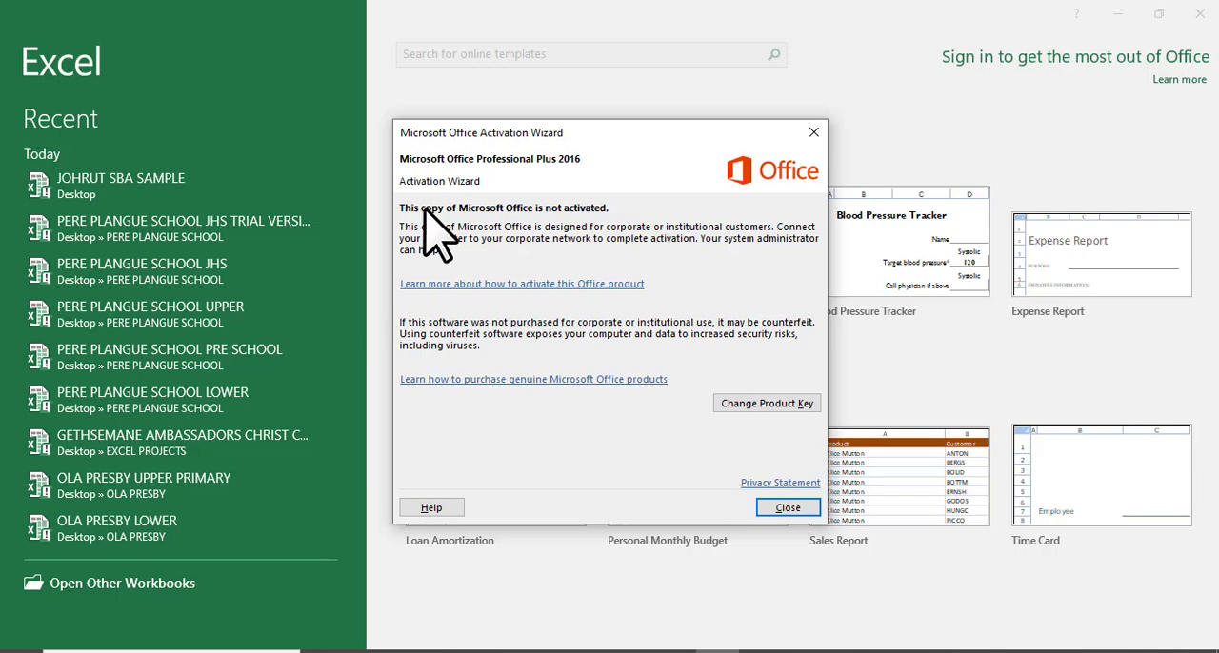
left_click(800, 510)
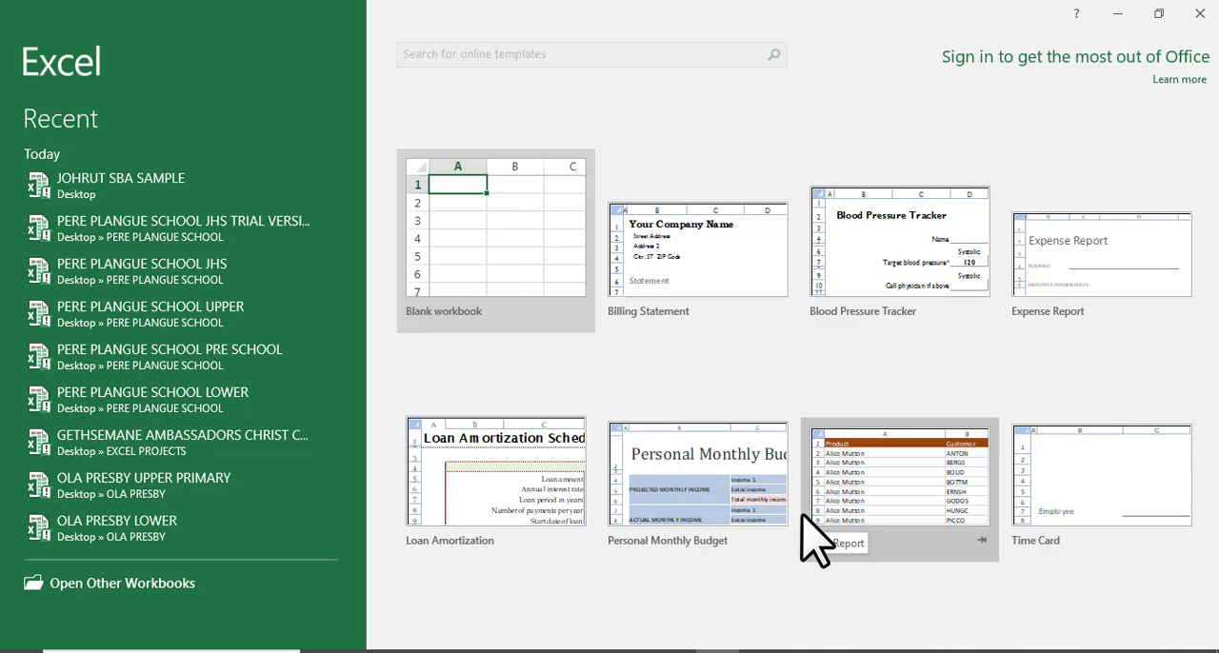
left_click(528, 250)
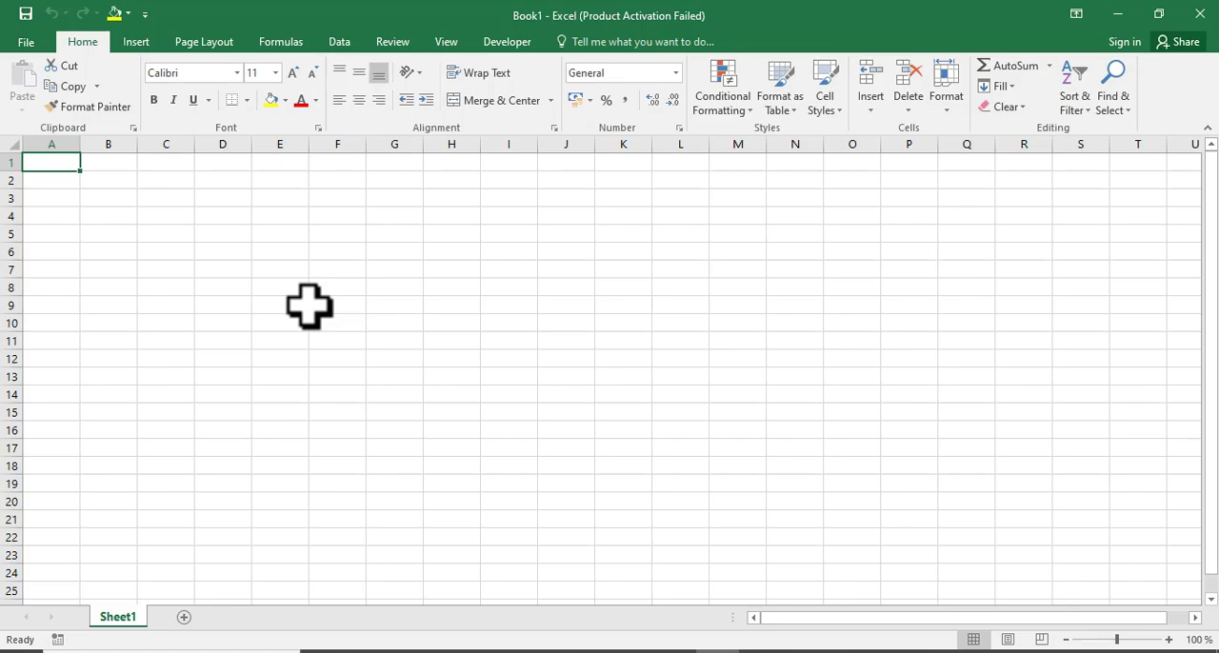
Start saving the workbook to the Desktop and create a new folder named EXCEL MASTERY COURSE there.
key("ctrl+s")
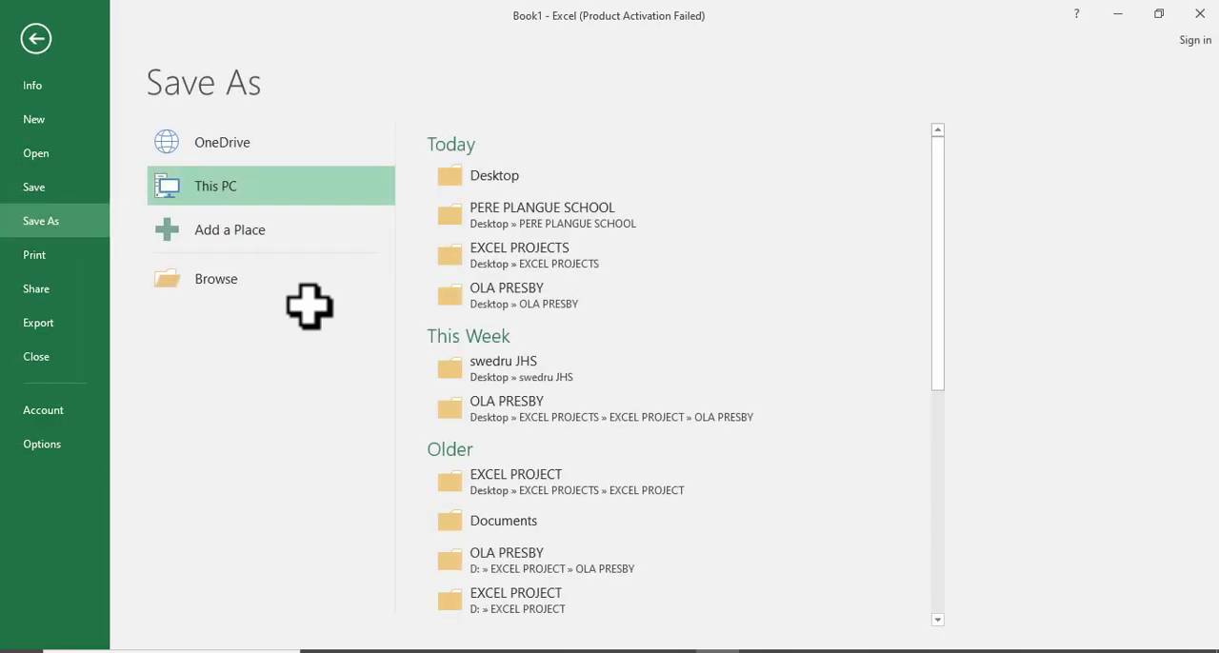
left_click(36, 37)
left_click(26, 42)
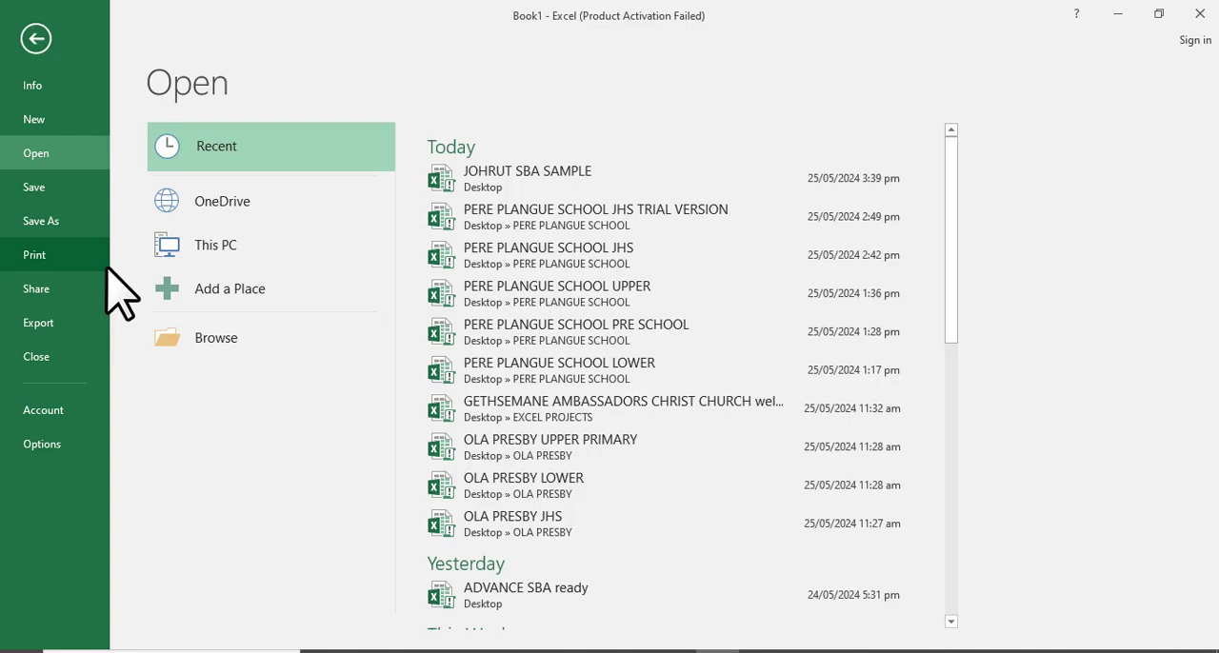
left_click(61, 219)
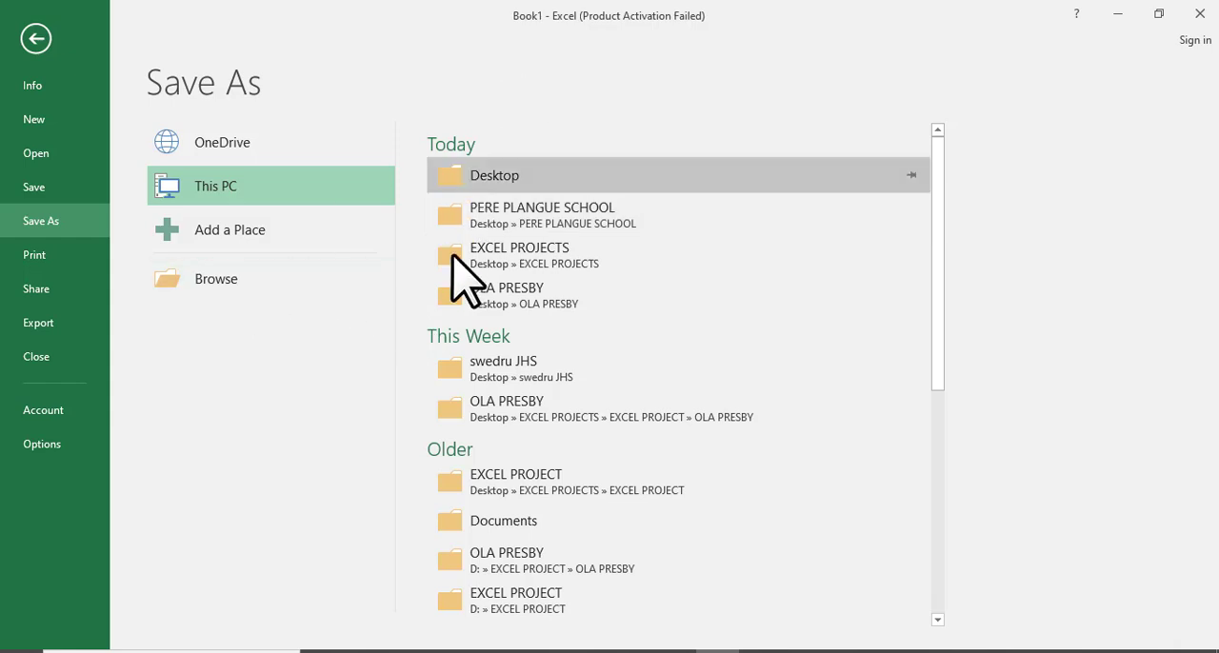
left_click(491, 179)
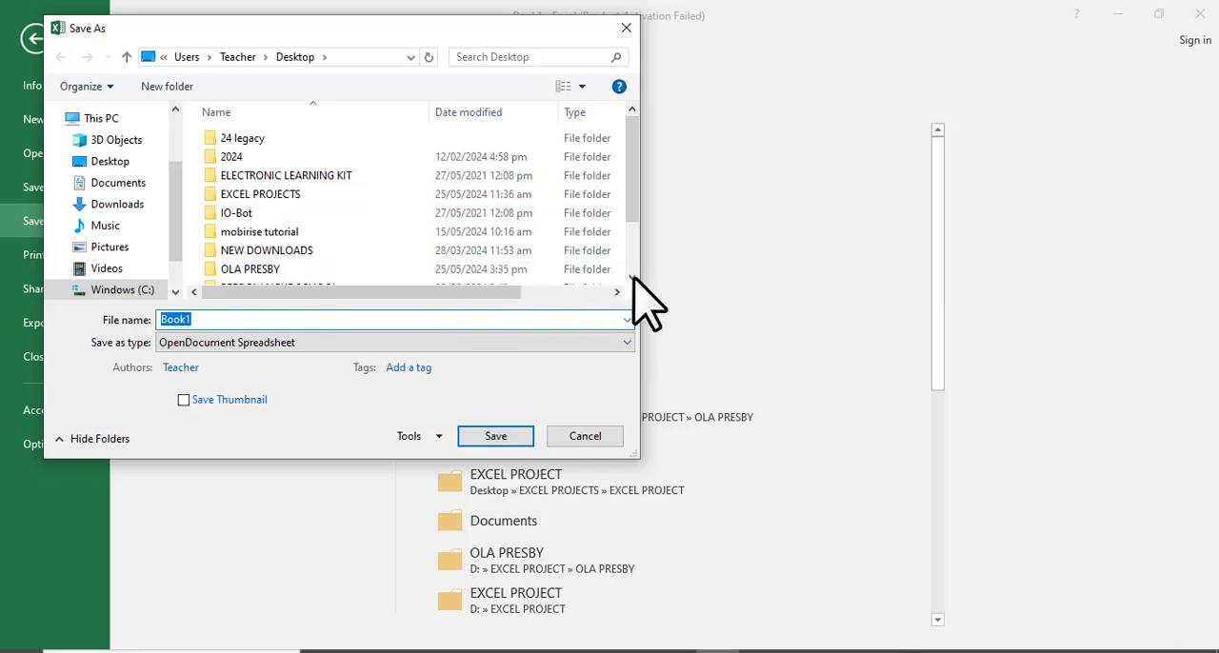
left_click(298, 196)
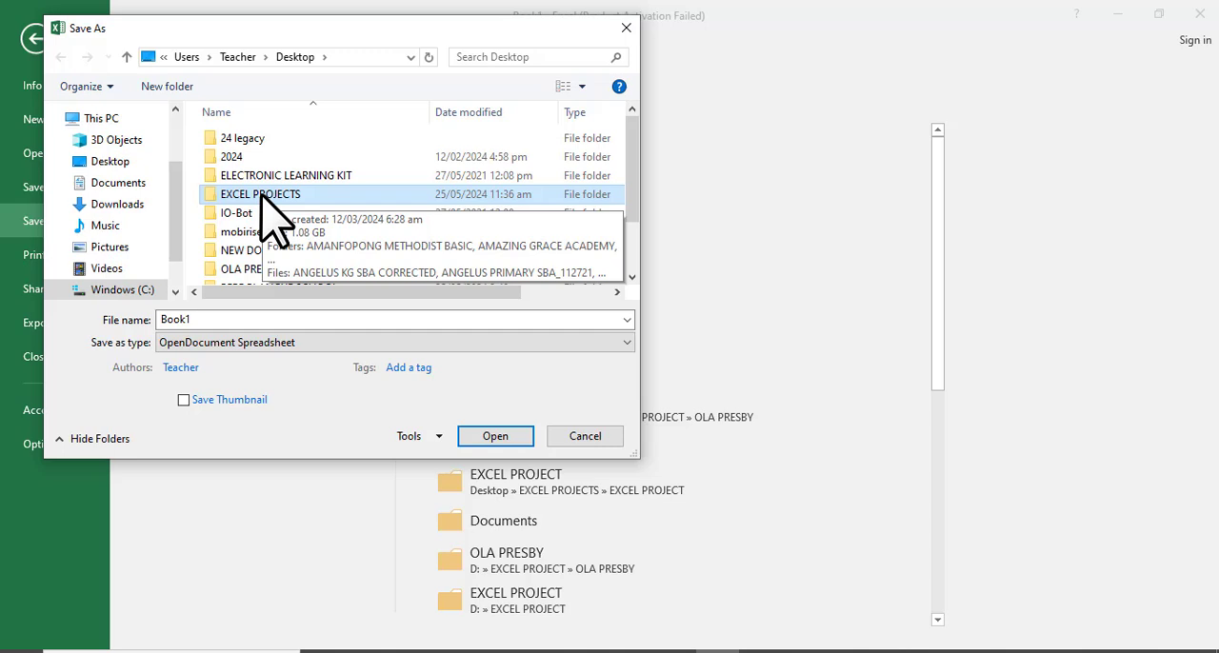
left_click(164, 94)
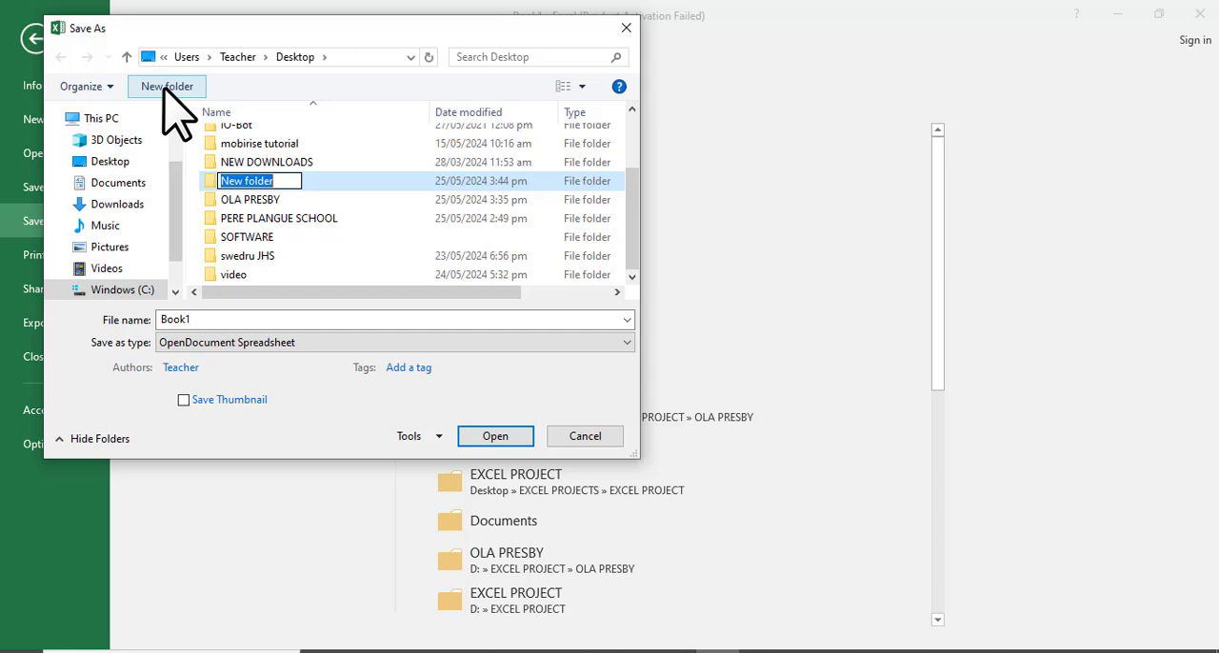
type("EXCEL ")
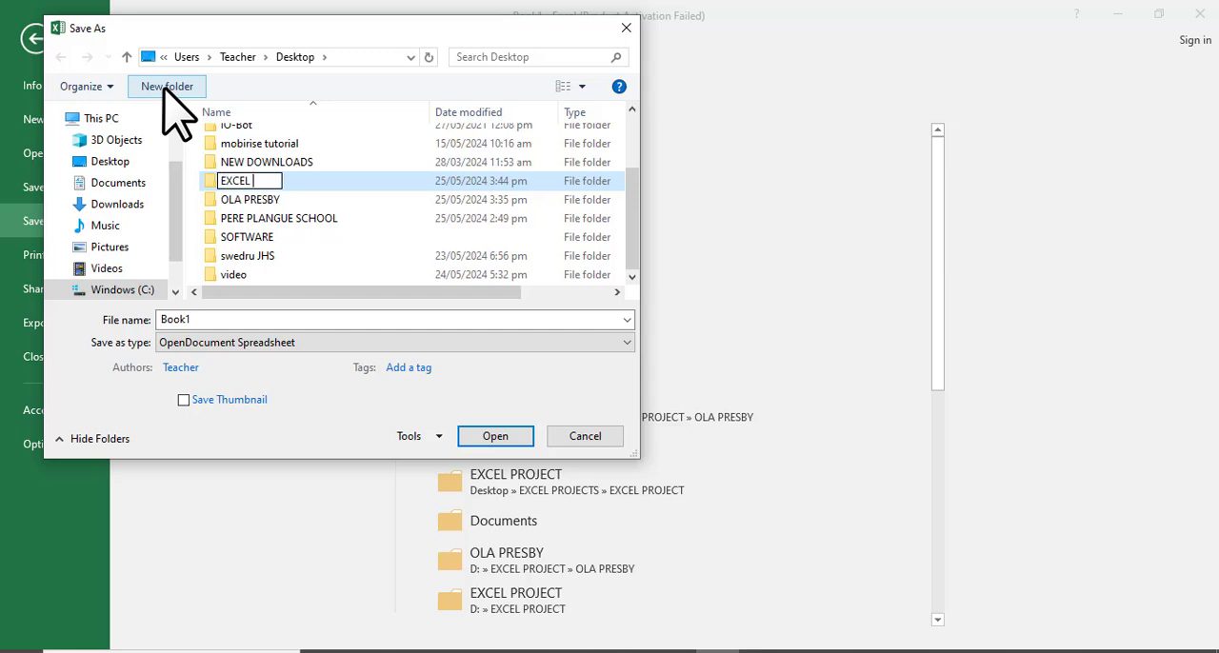
type("MAST")
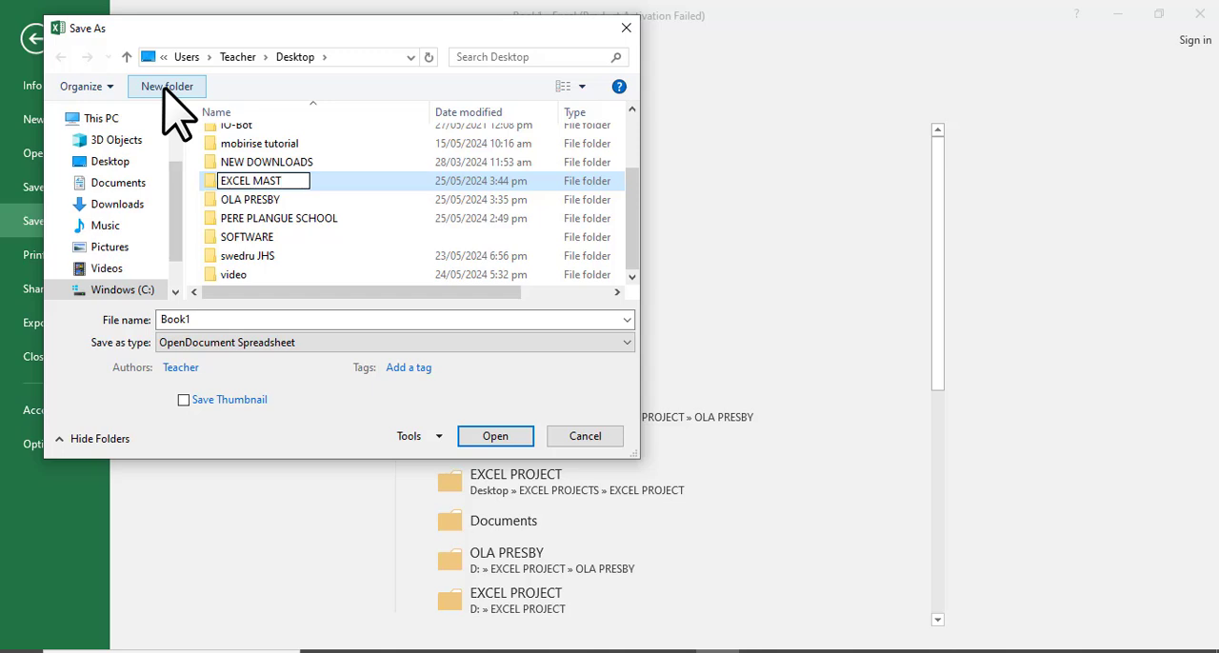
type("ERY COU")
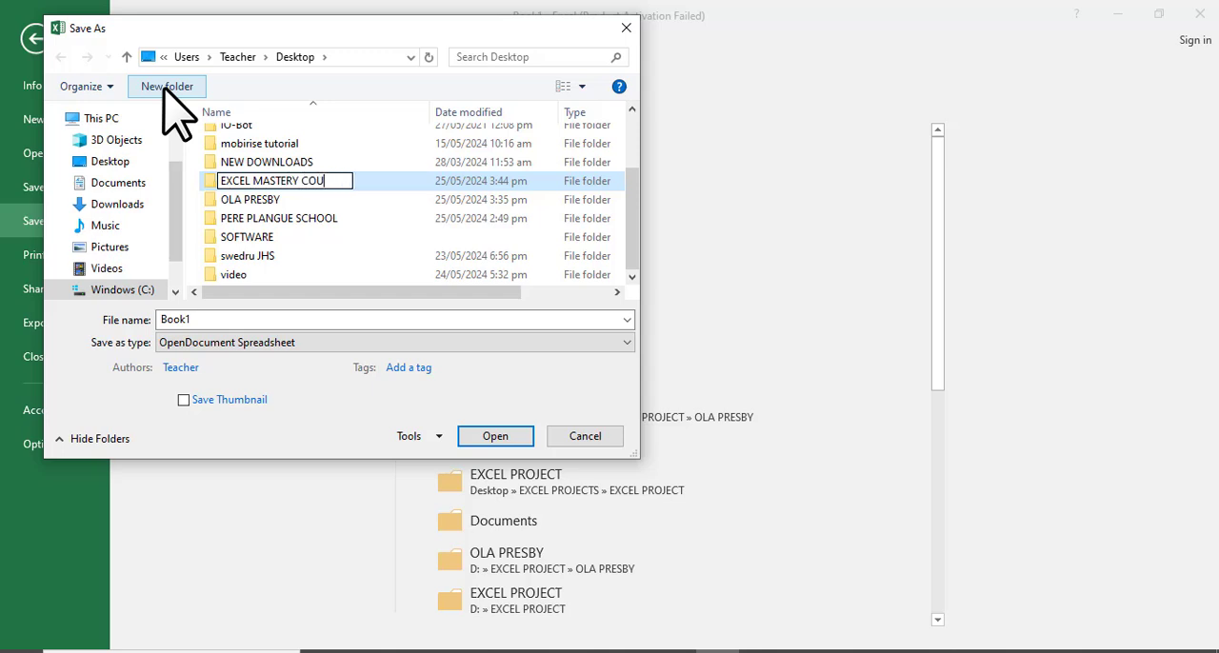
type("RSE")
key("Return")
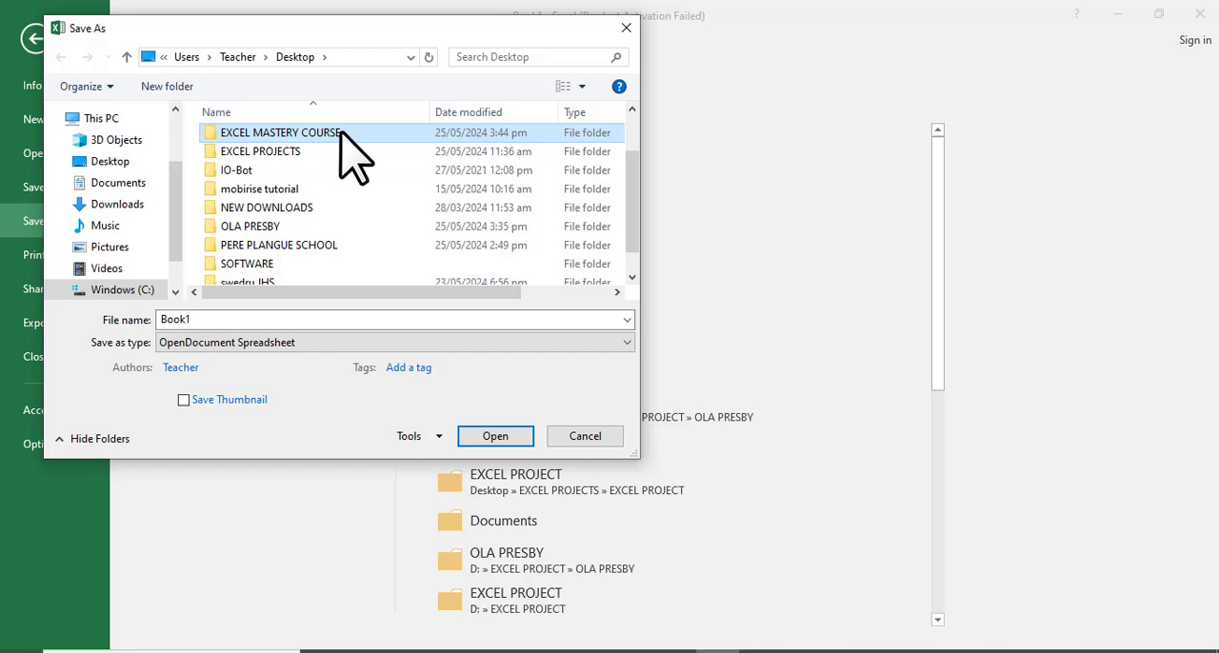
Open the EXCEL MASTERY COURSE folder and enter SBA PROJECT as the file name.
double_click(355, 143)
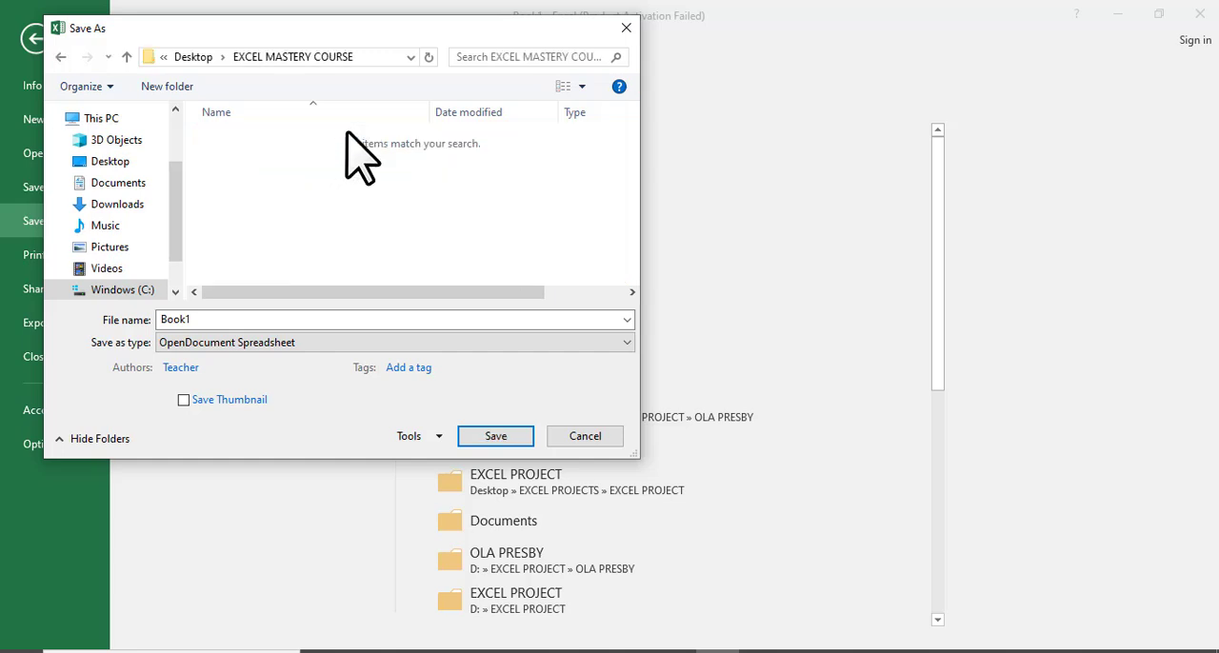
double_click(262, 319)
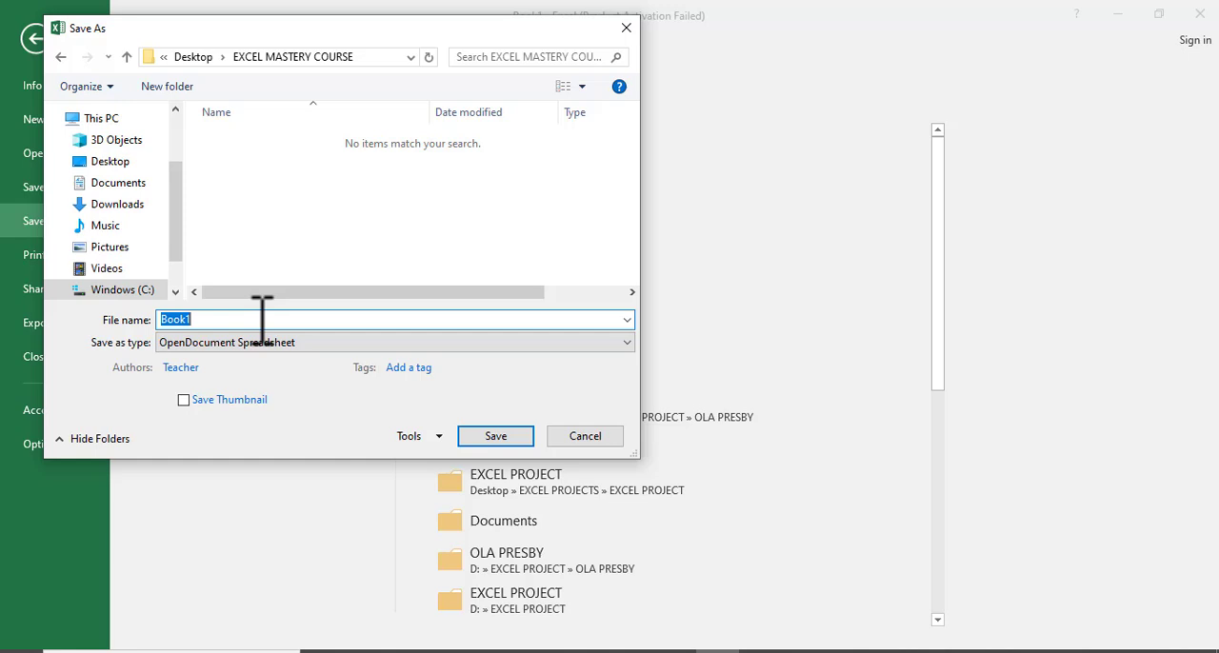
type("E")
key("BackSpace")
type("SBA PROECT")
key("BackSpace")
key("BackSpace")
key("BackSpace")
type("JECT")
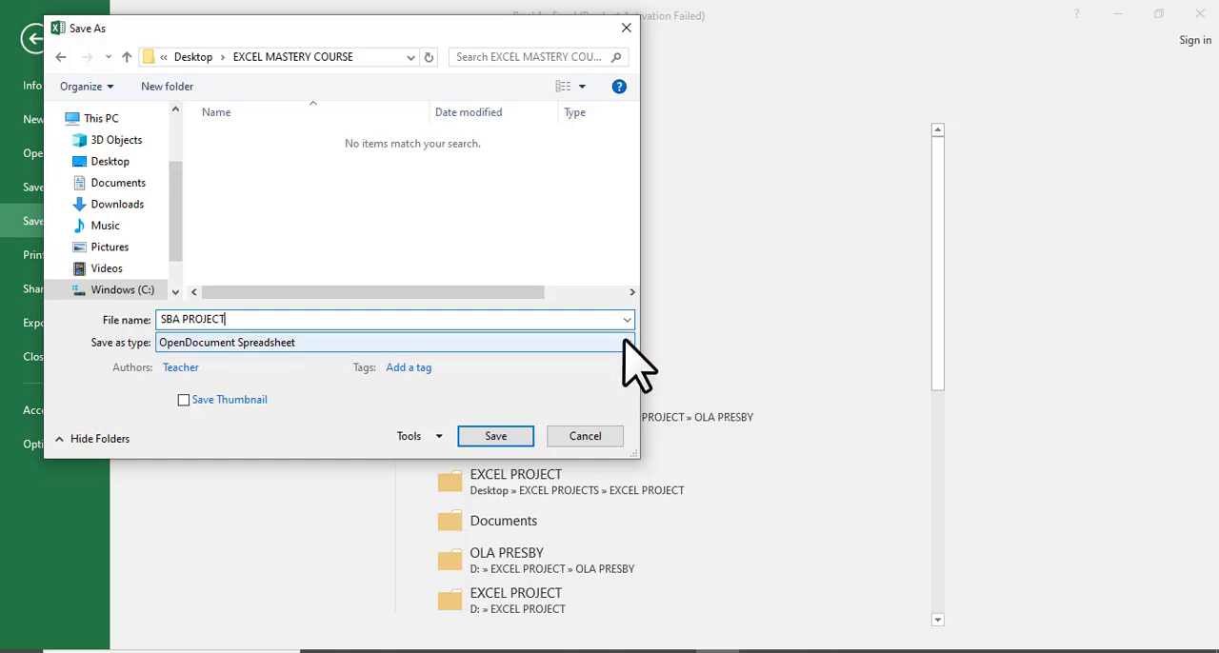
Save the workbook as an Excel Macro-Enabled Workbook.
left_click(626, 341)
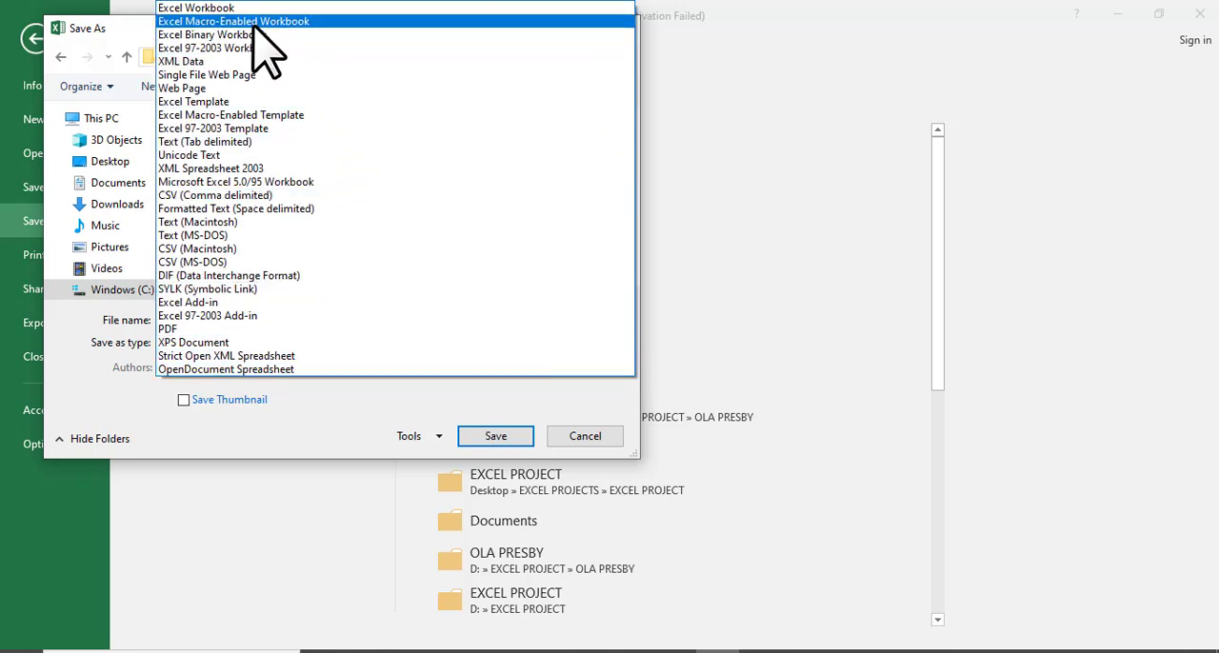
left_click(355, 21)
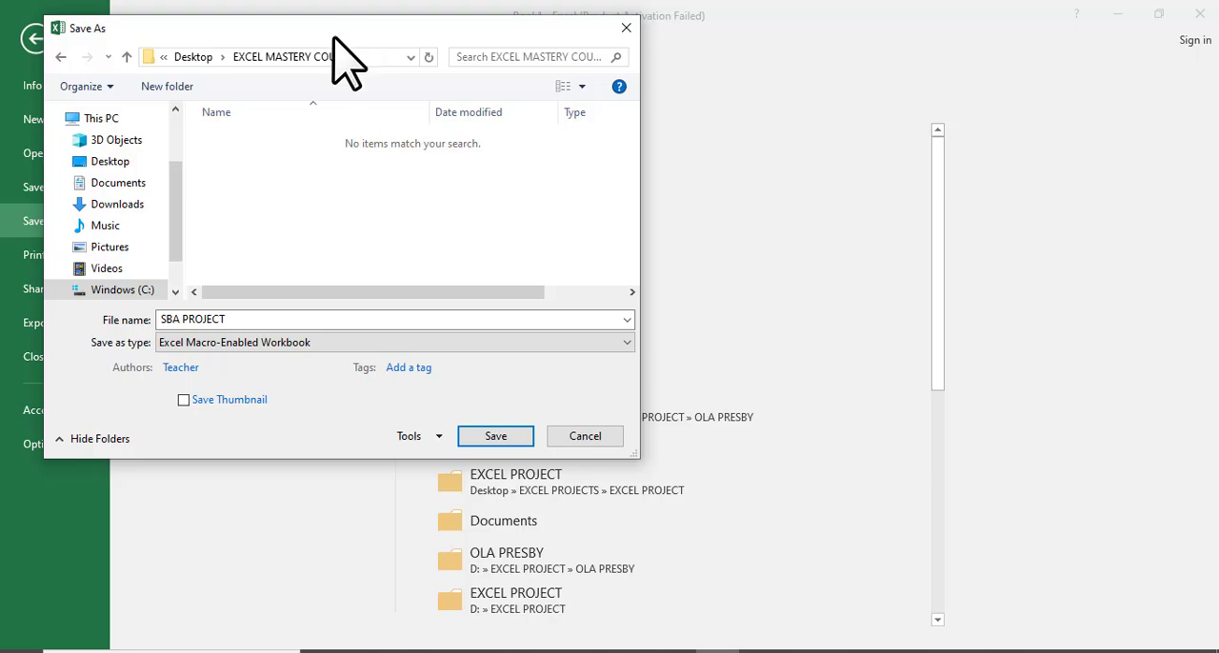
left_click(517, 436)
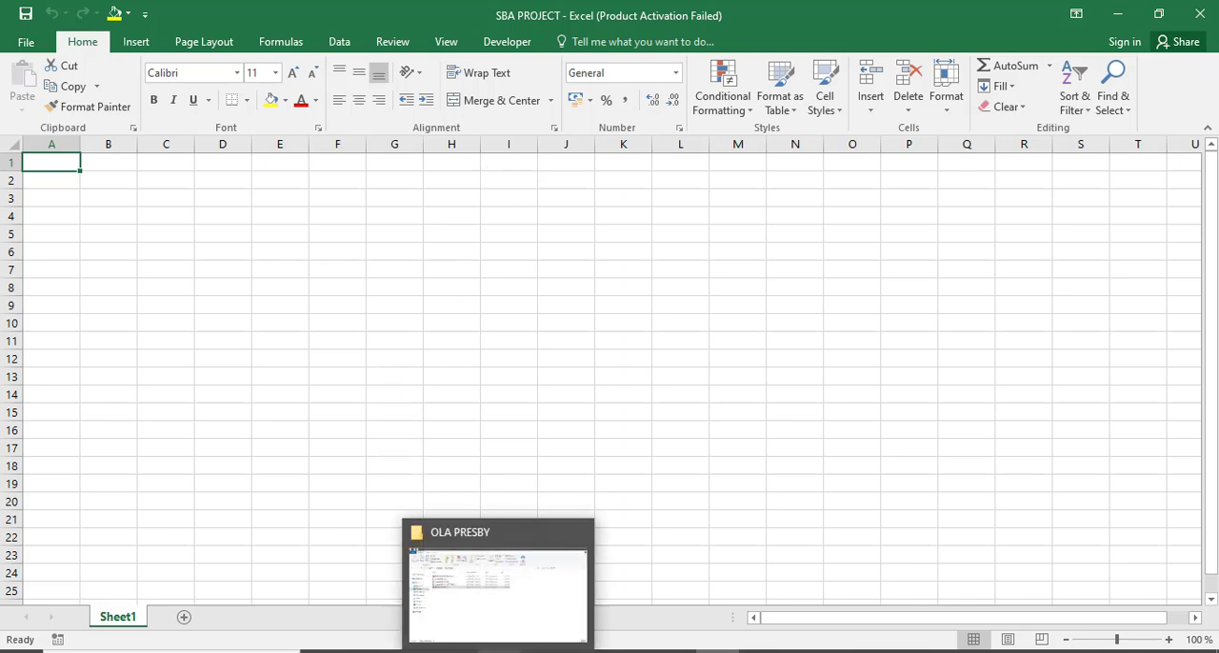
Inspect the saved SBA PROJECT file and its type in the EXCEL MASTERY COURSE folder on the Desktop.
left_click(498, 651)
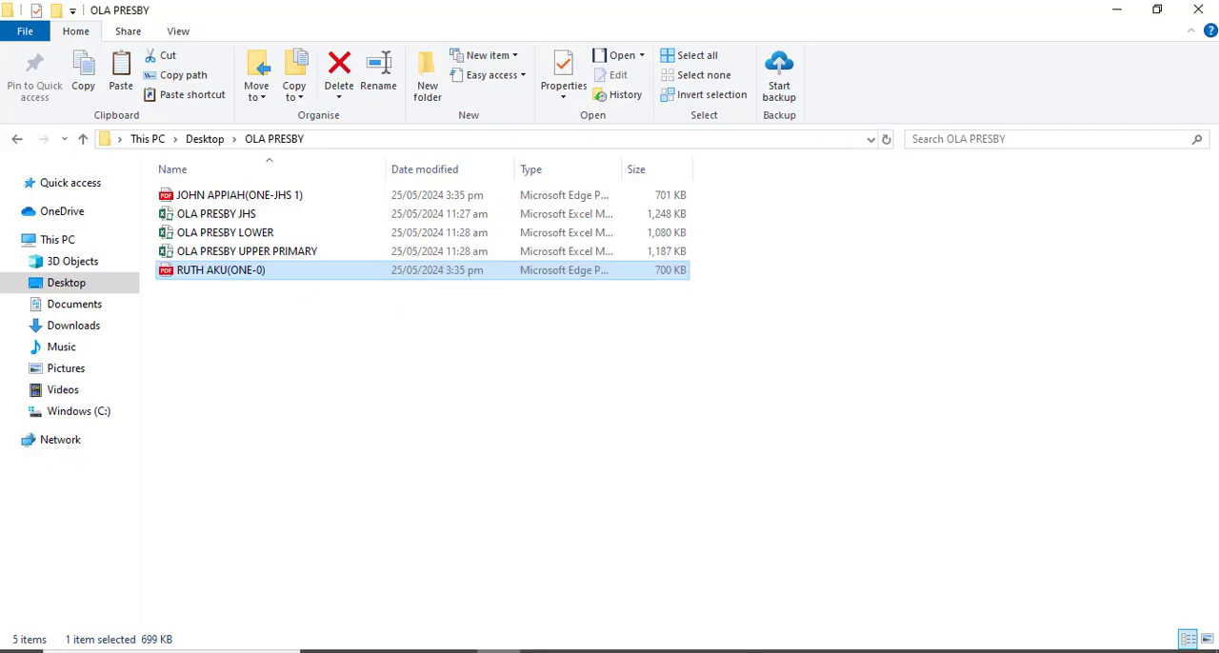
left_click(82, 289)
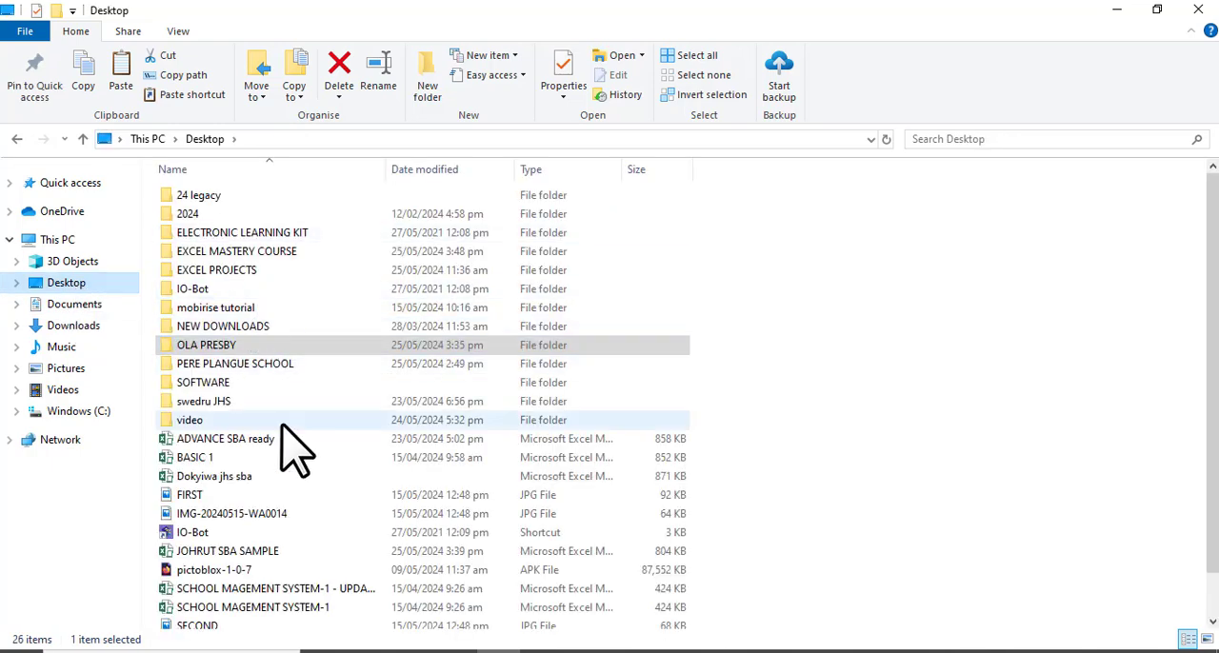
double_click(254, 253)
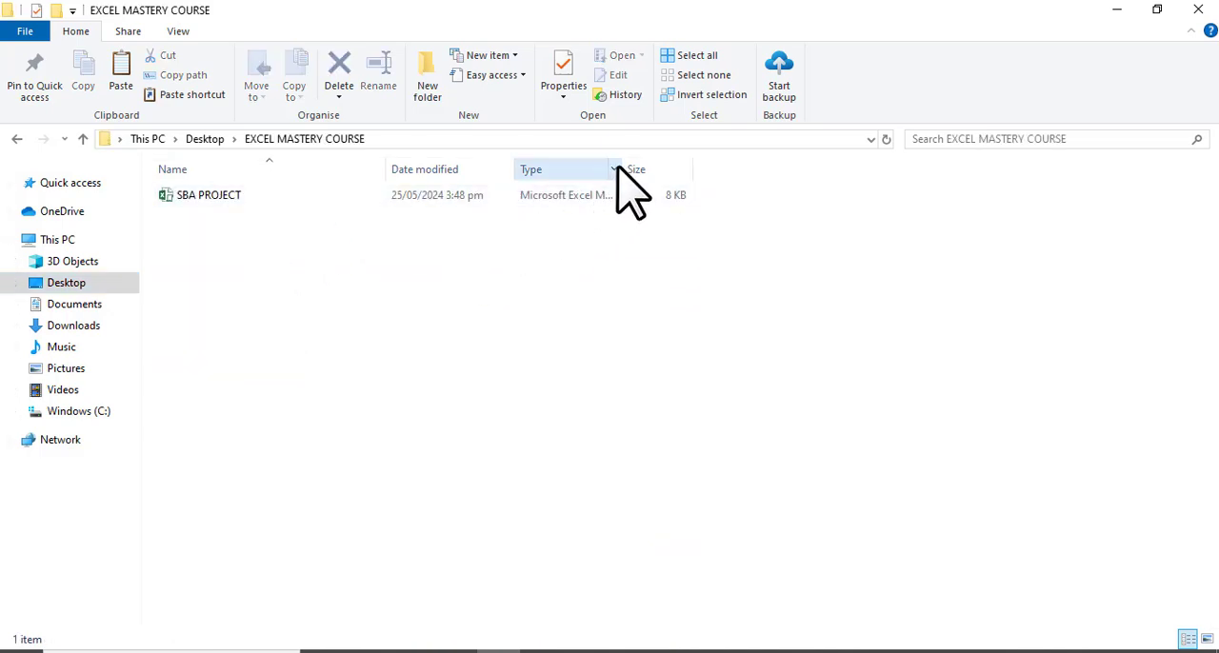
left_click_drag(622, 168, 730, 171)
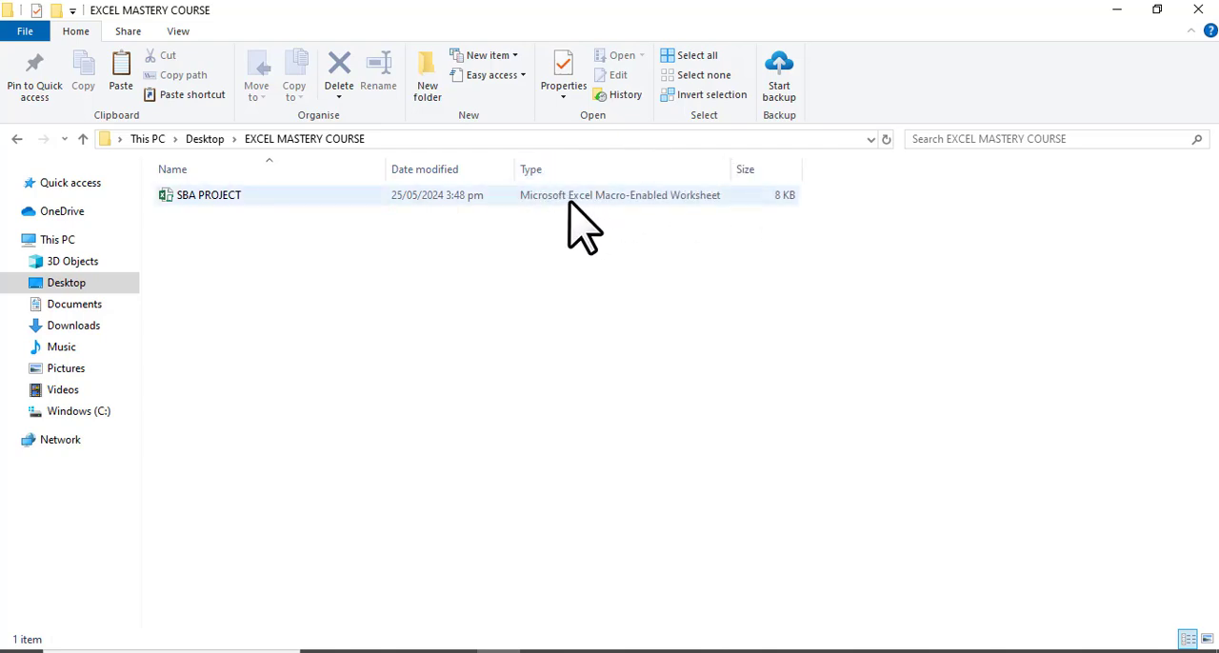
left_click(321, 196)
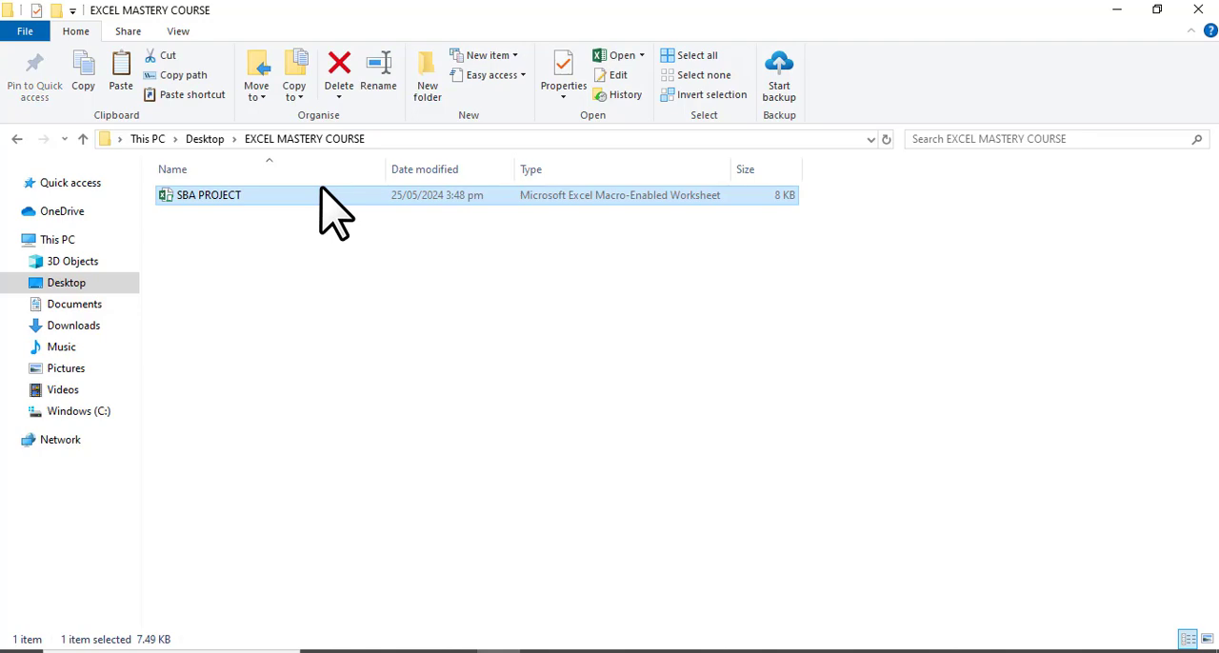
double_click(321, 195)
Rename the worksheet Sheet1 to MATHS.
left_click(468, 436)
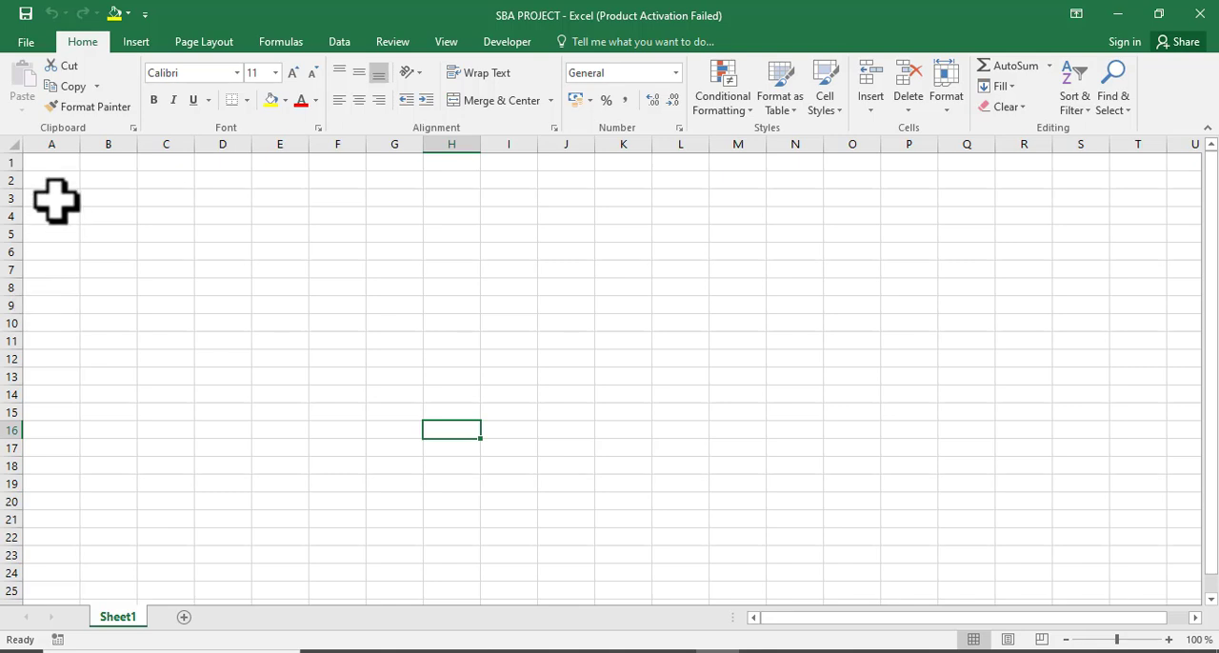
left_click(56, 164)
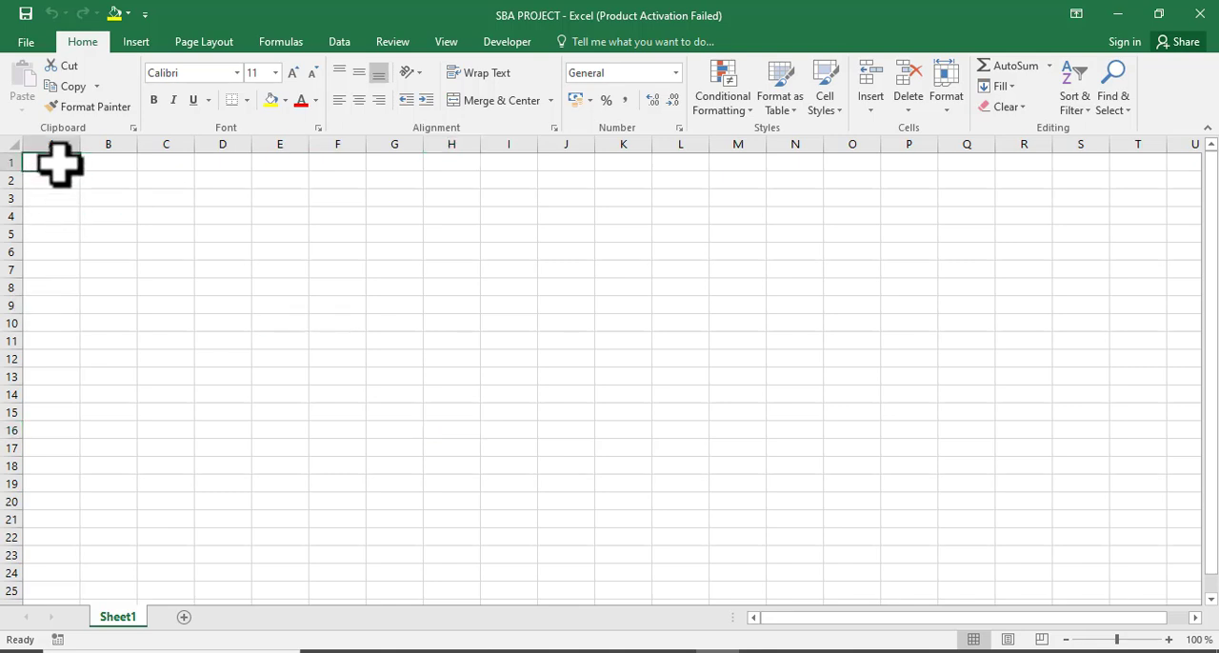
right_click(118, 619)
left_click(122, 621)
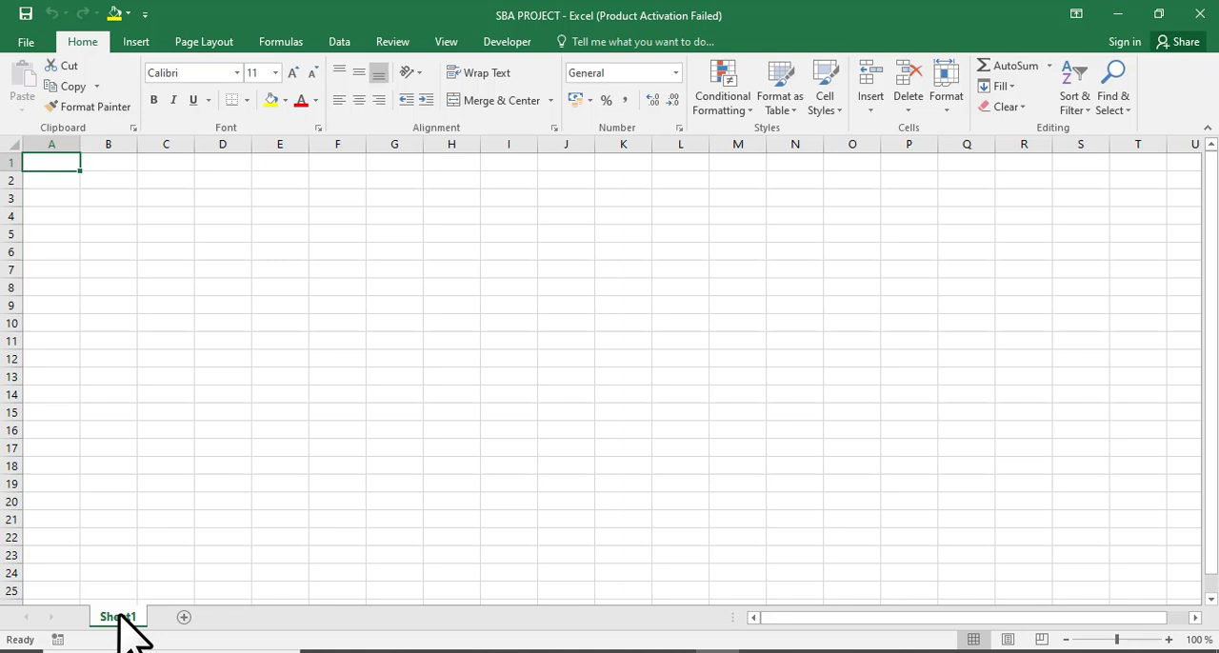
right_click(119, 617)
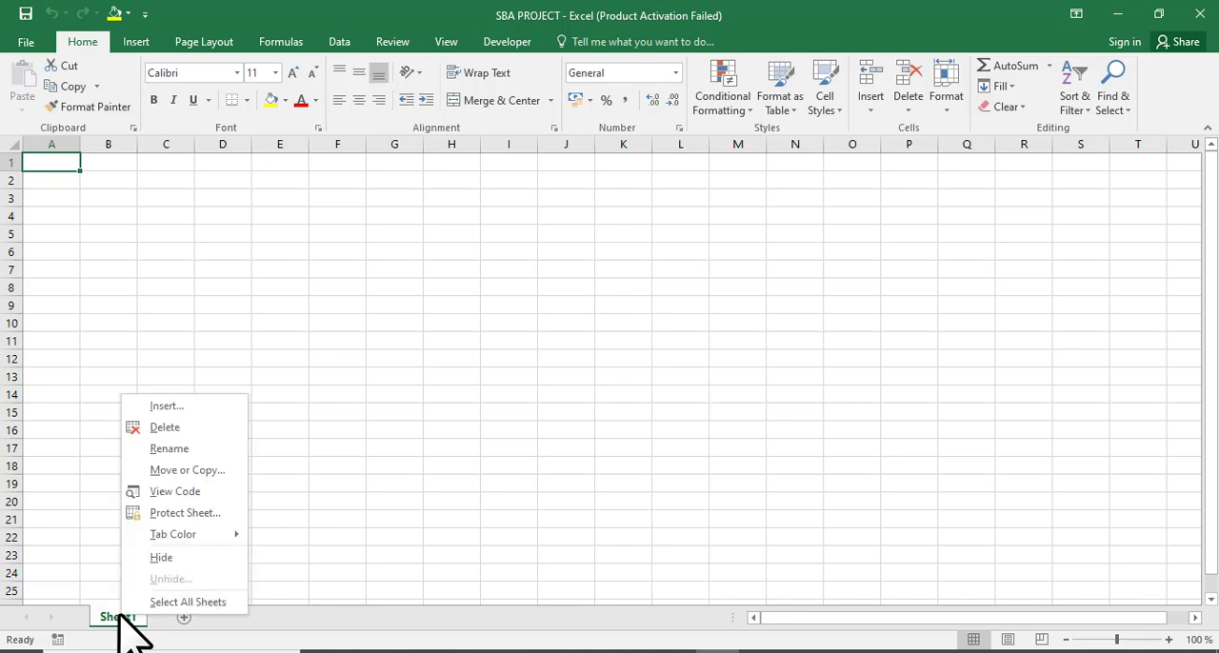
left_click(164, 454)
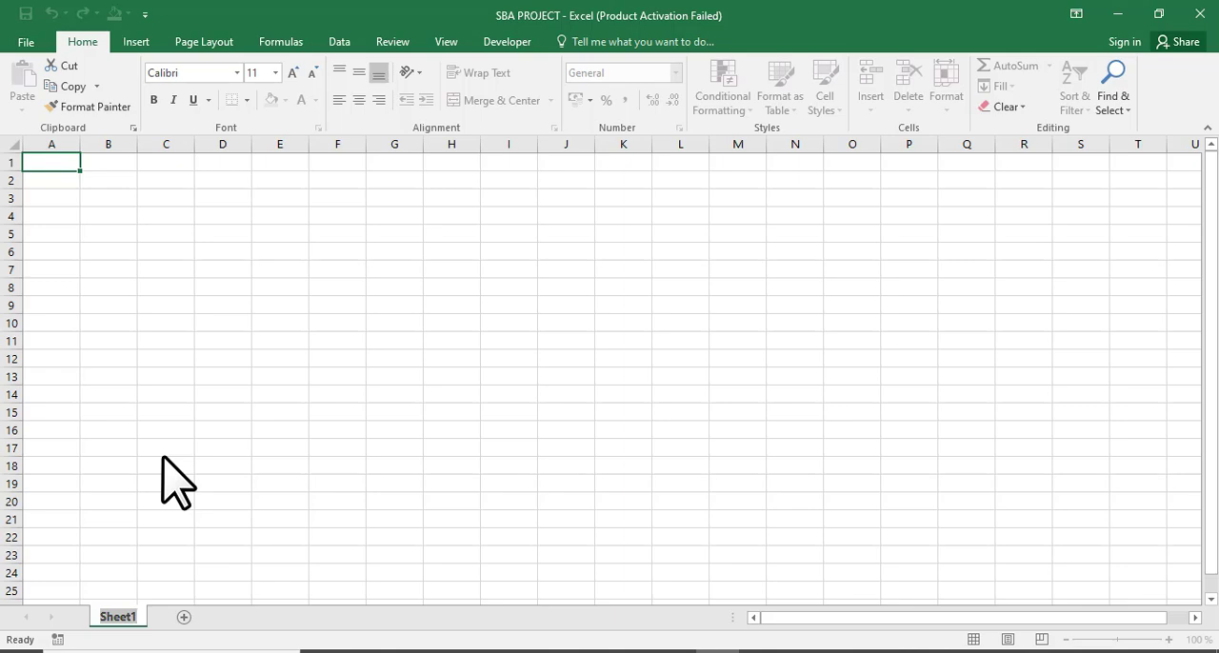
type("MAT")
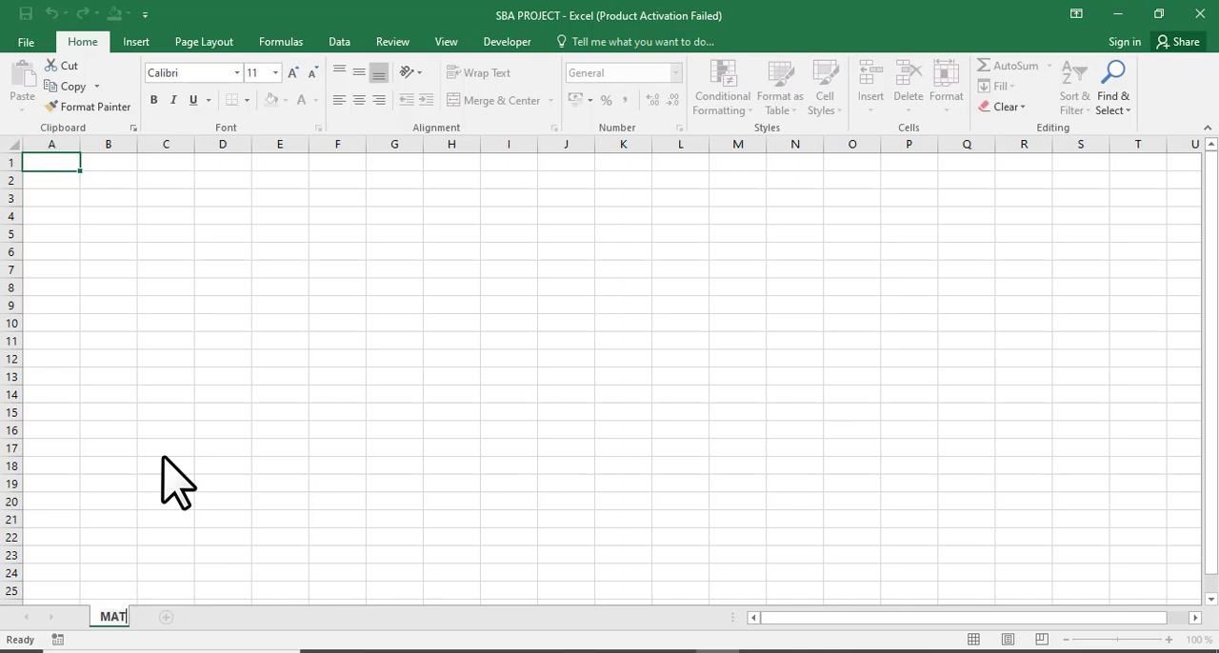
type("HS")
key("Return")
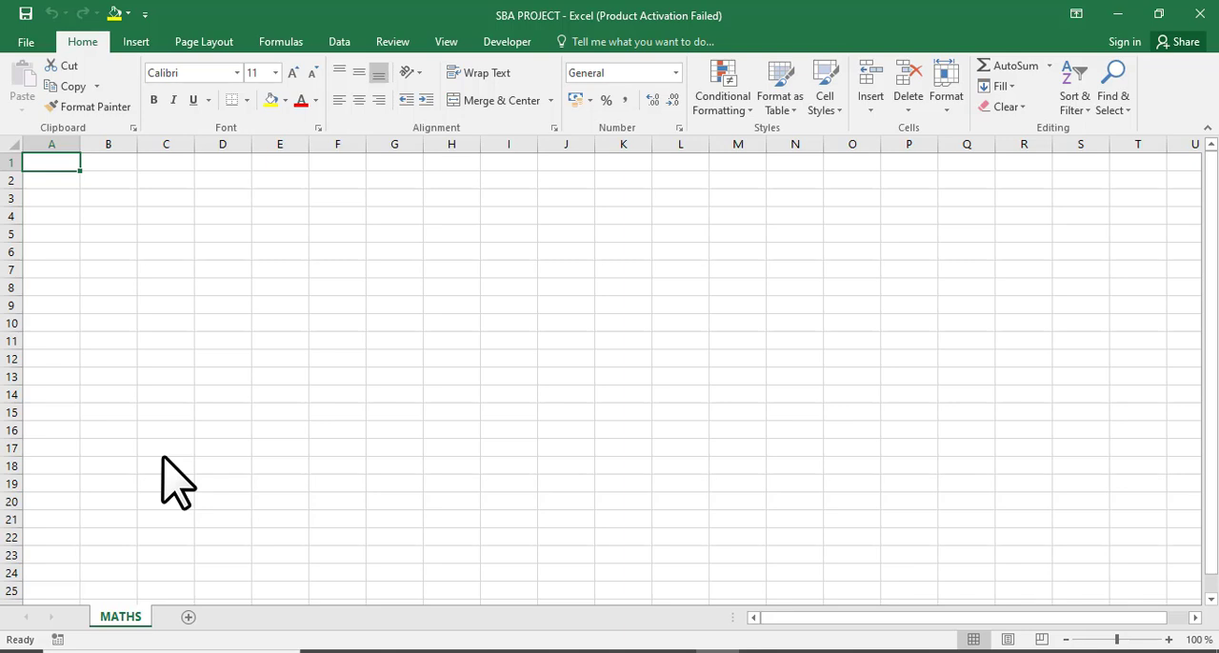
Add a new worksheet and rename it ENGLISH.
left_click(188, 618)
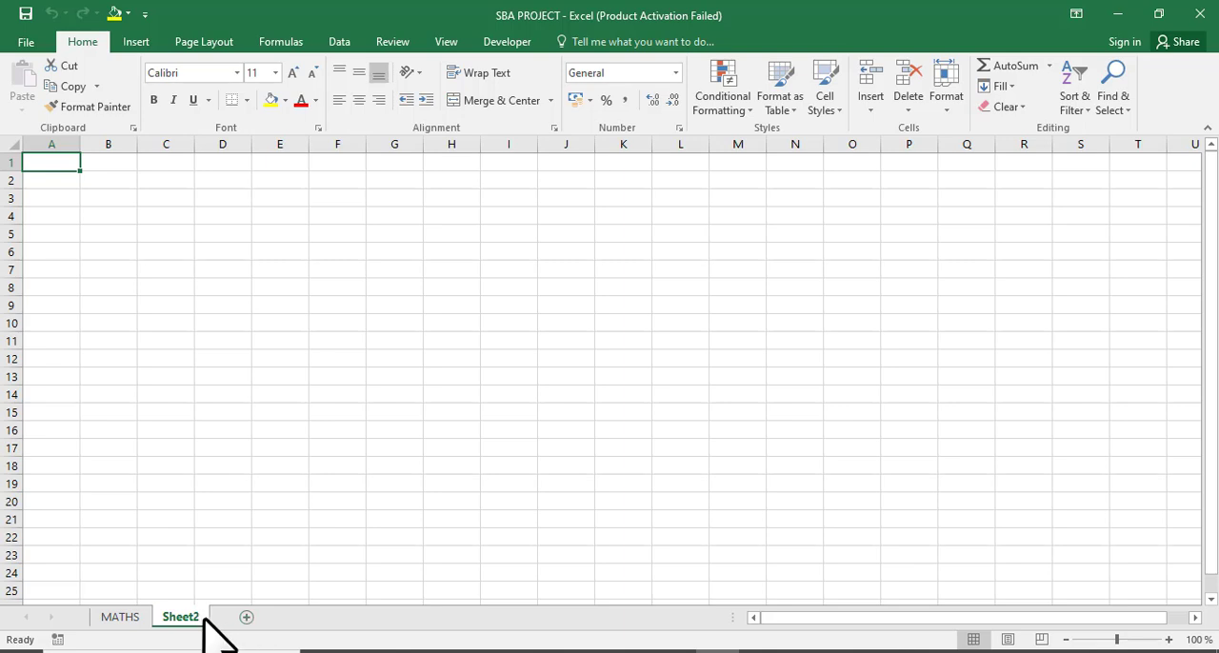
right_click(199, 619)
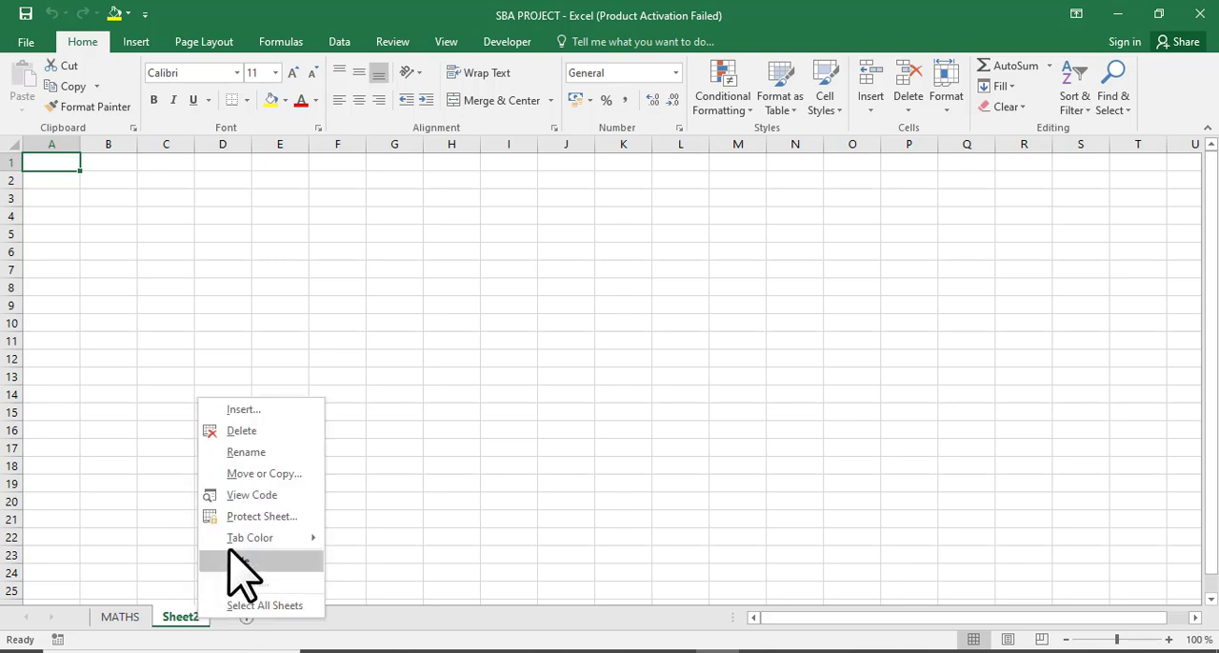
left_click(244, 454)
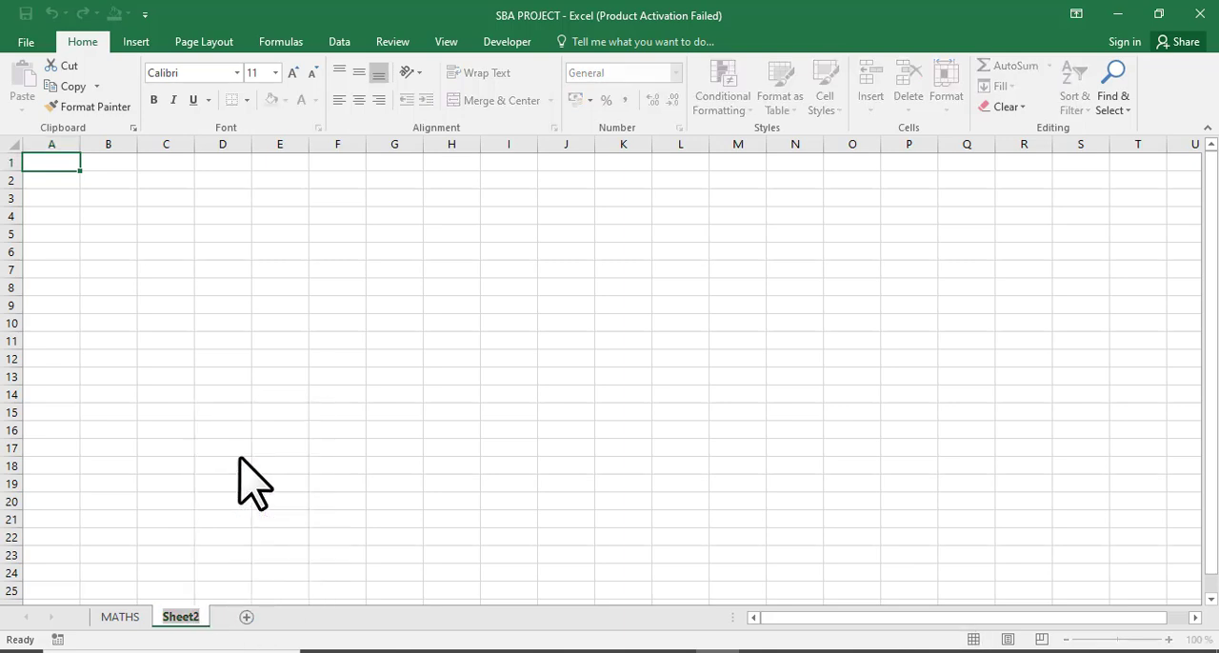
type("ENG")
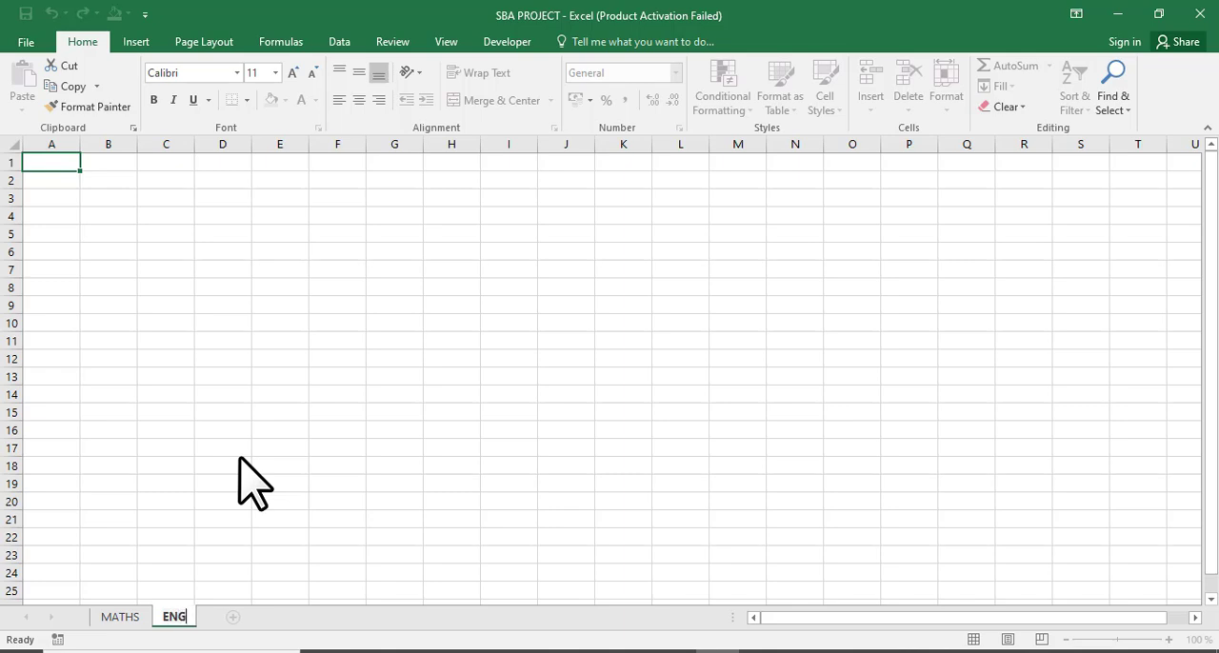
type("LISH")
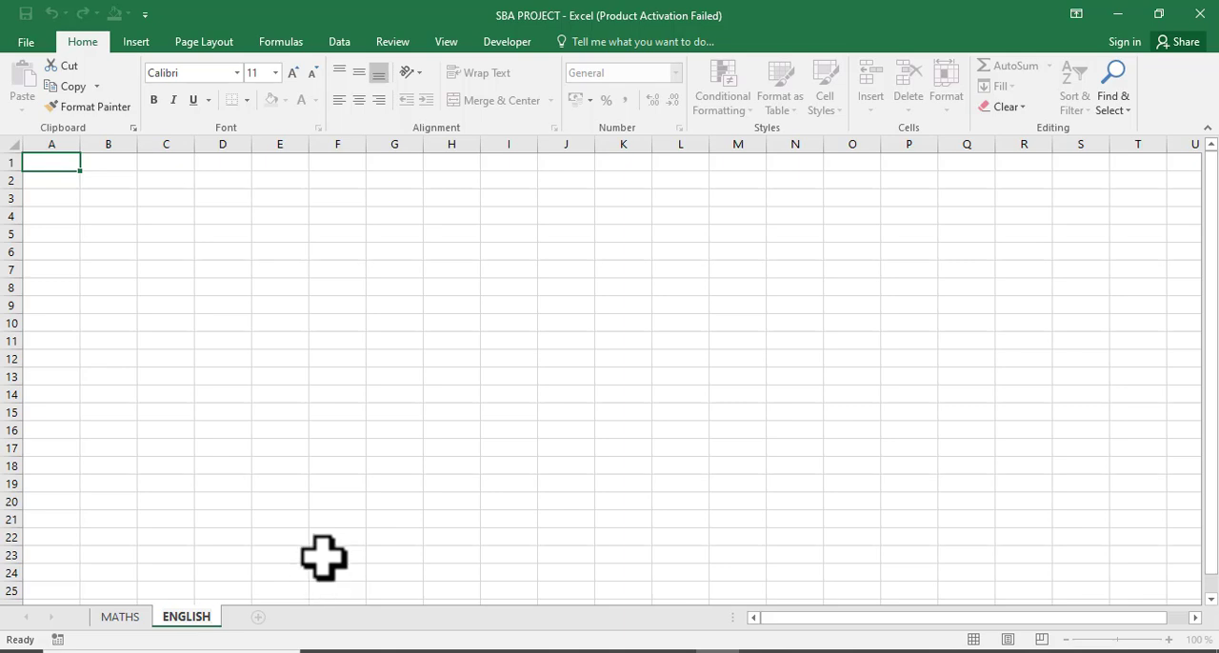
left_click(305, 535)
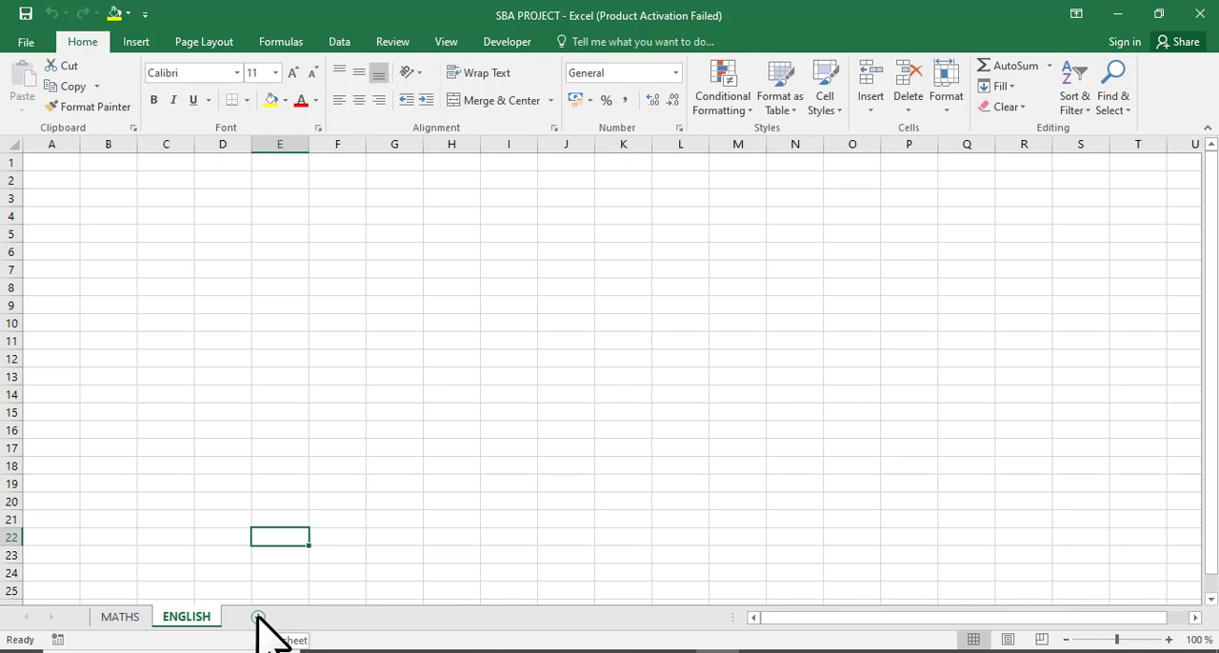
Add another new worksheet and rename it SCIENCE.
left_click(259, 618)
right_click(257, 617)
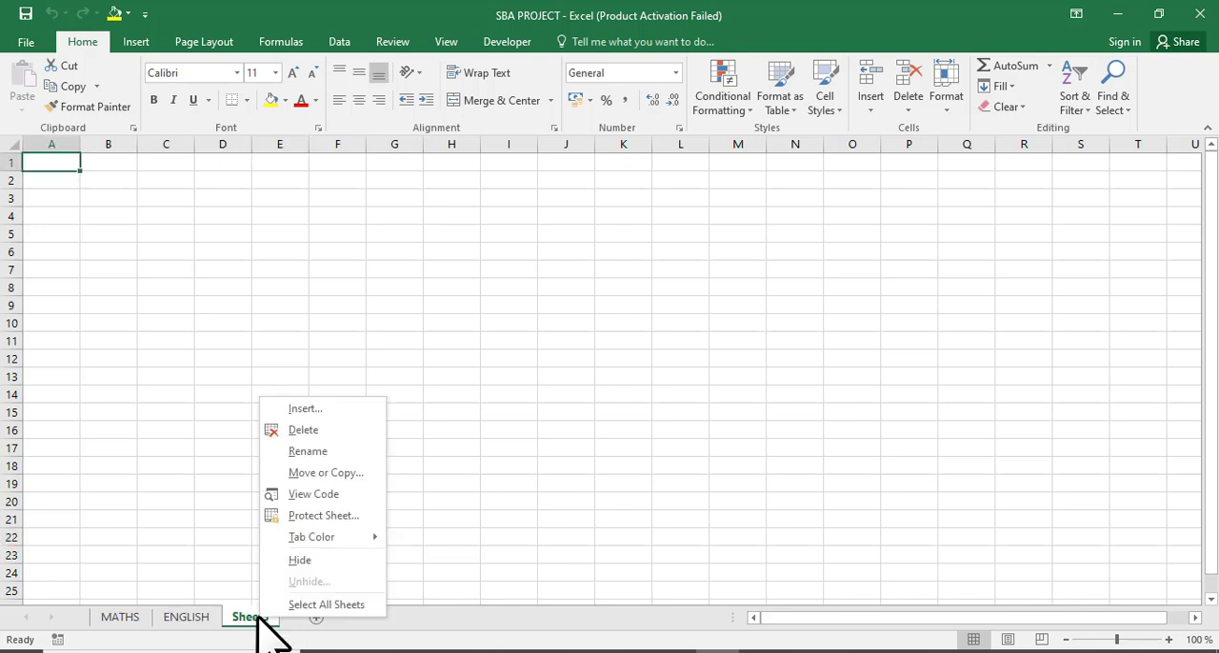
left_click(305, 454)
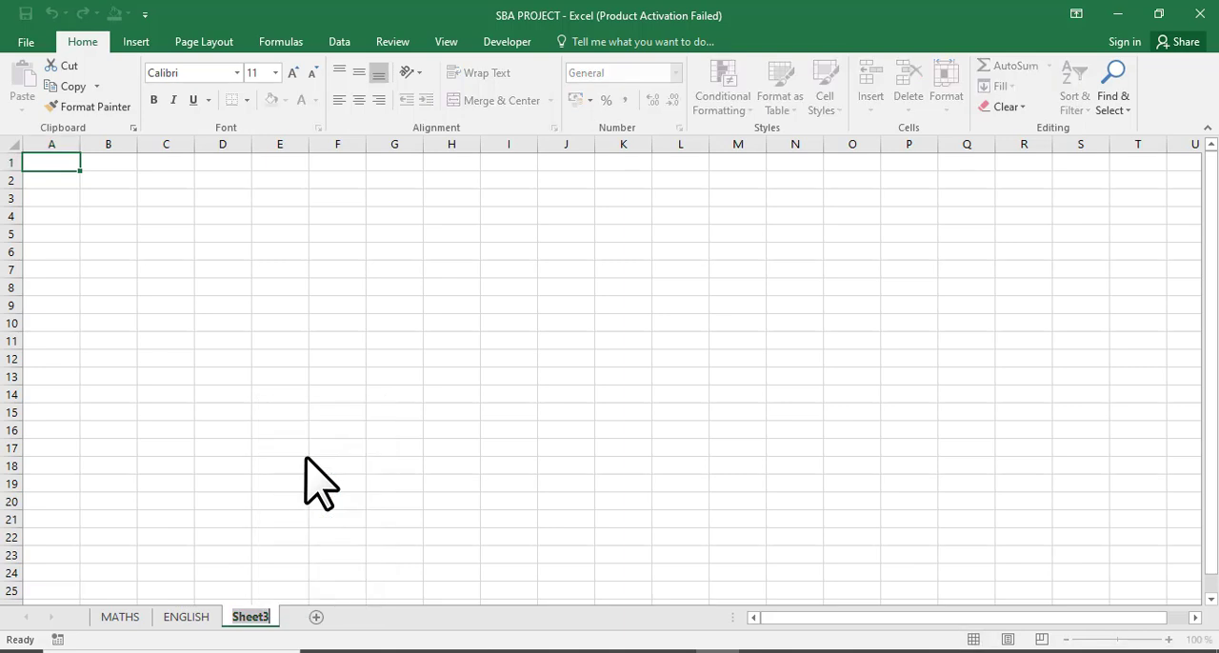
type("SCIEN")
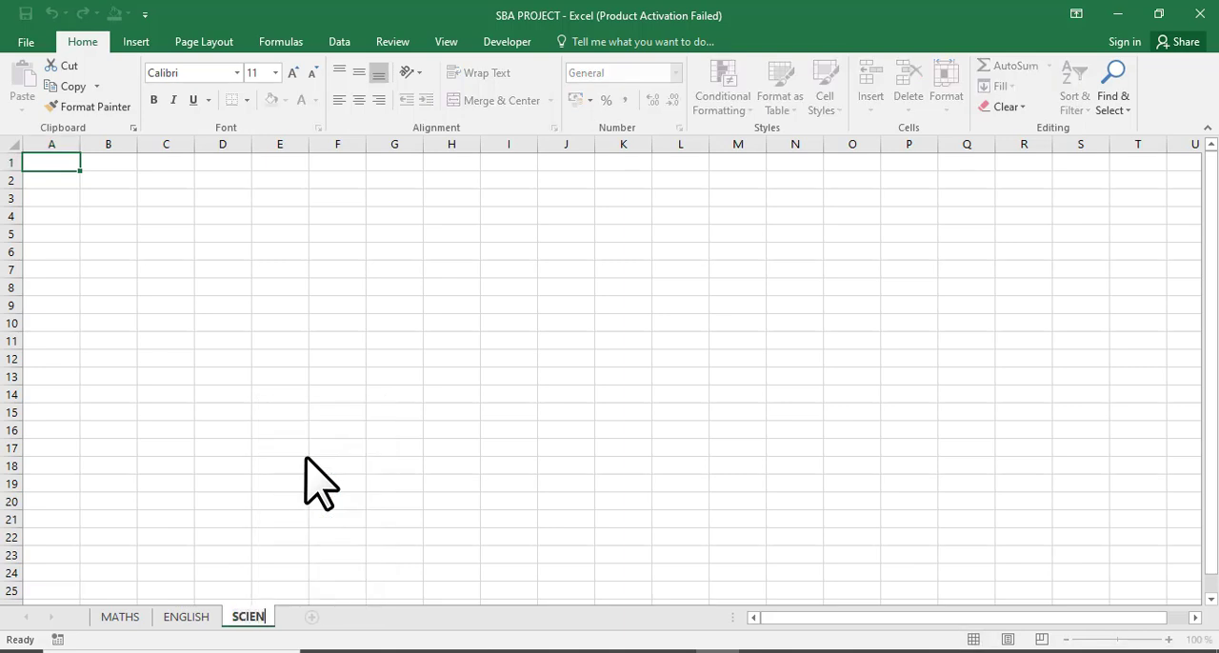
type("CE")
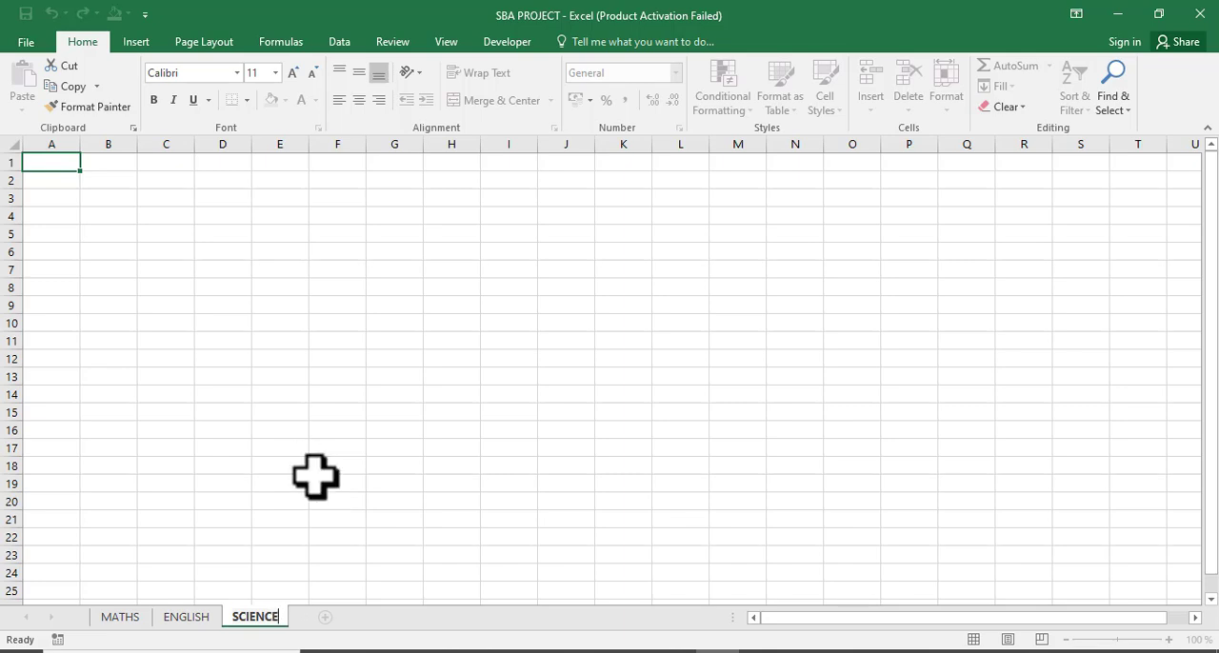
left_click(315, 478)
Set the MATHS sheet tab colour to blue.
key("ctrl+Page_Up")
key("ctrl+Page_Up")
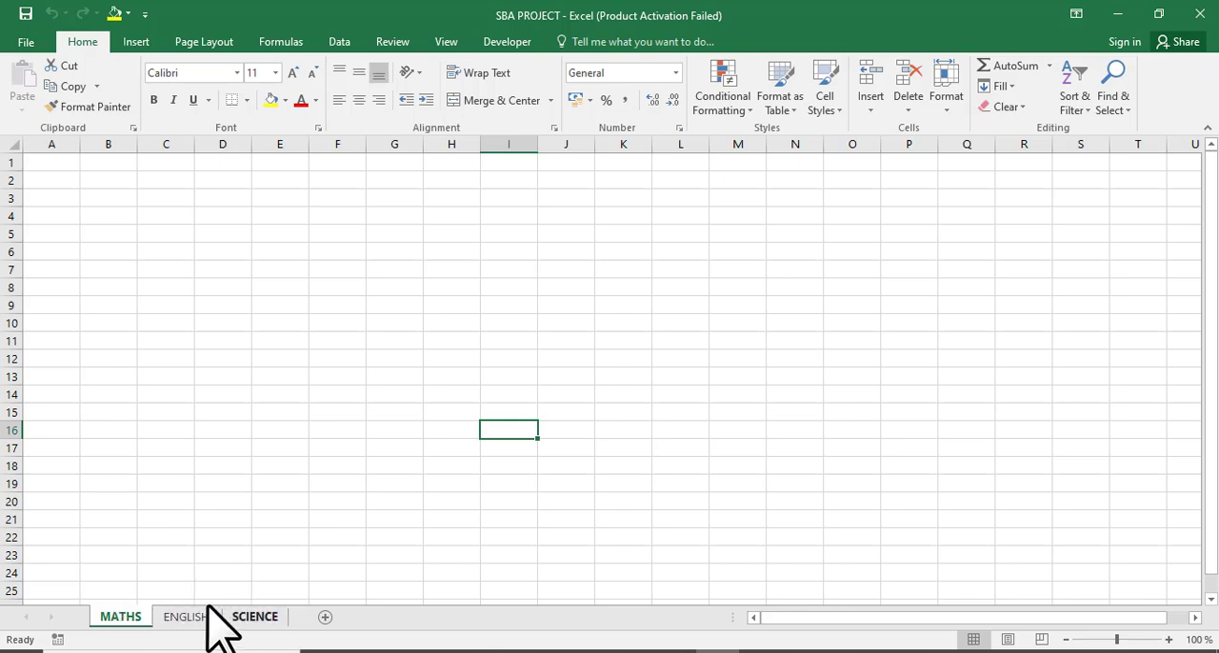
right_click(135, 615)
mouse_move(184, 539)
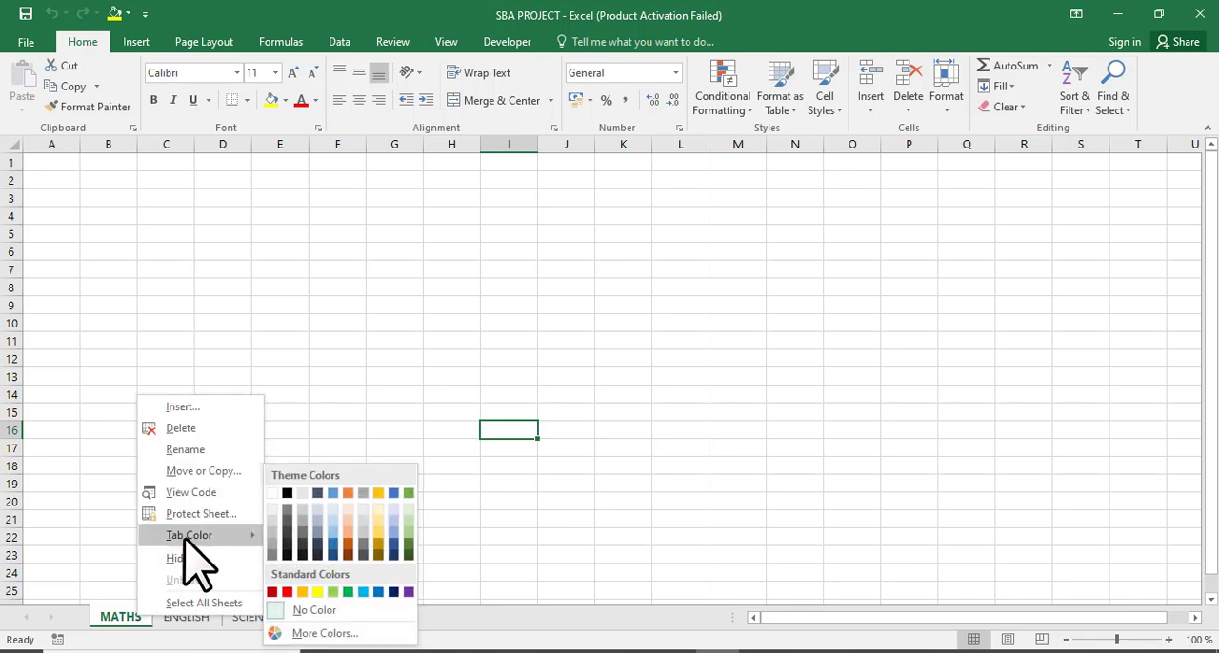
left_click(333, 494)
Set the ENGLISH sheet tab colour to orange.
left_click(199, 617)
right_click(197, 617)
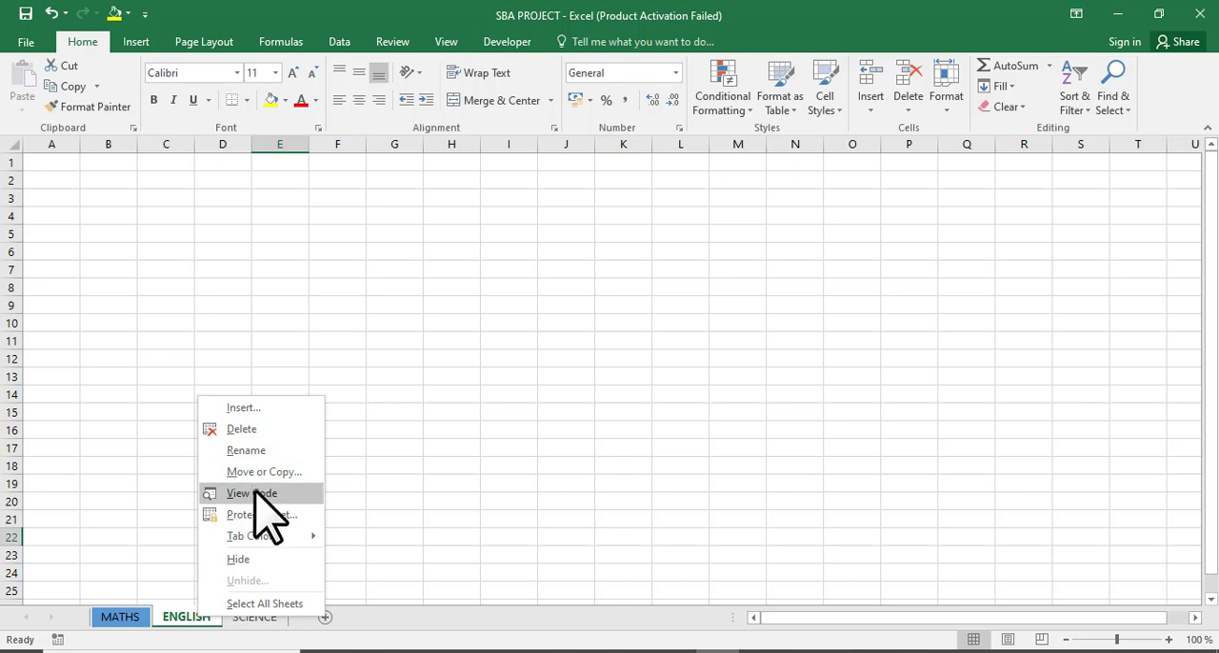
mouse_move(262, 536)
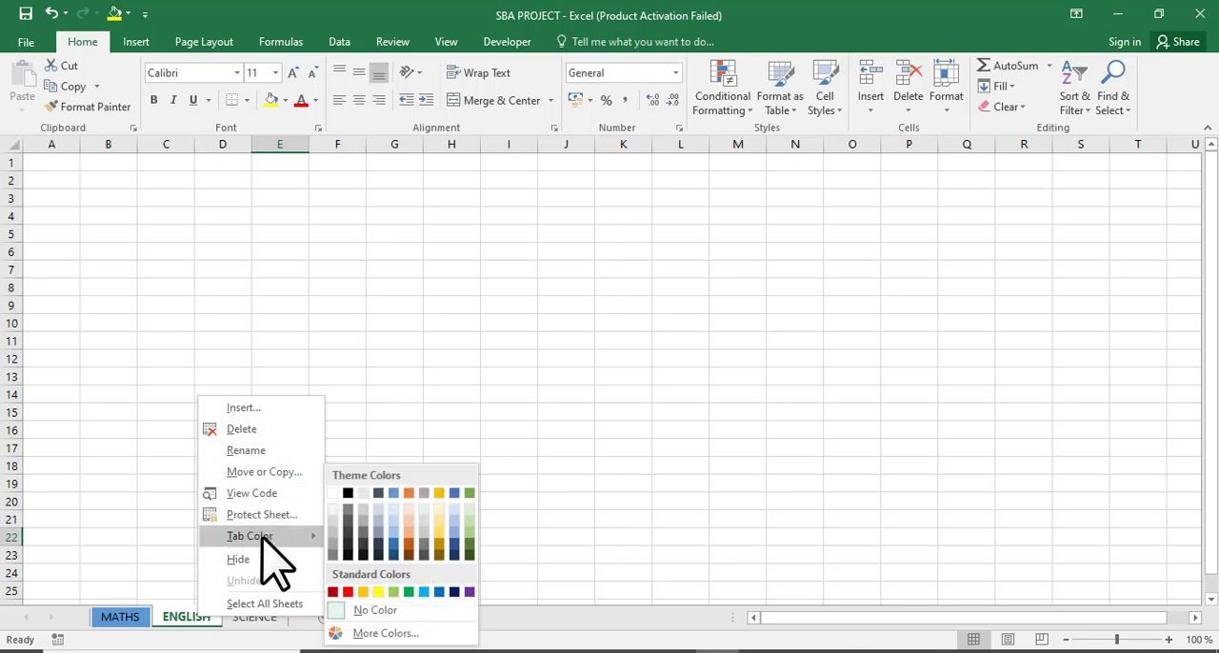
left_click(410, 509)
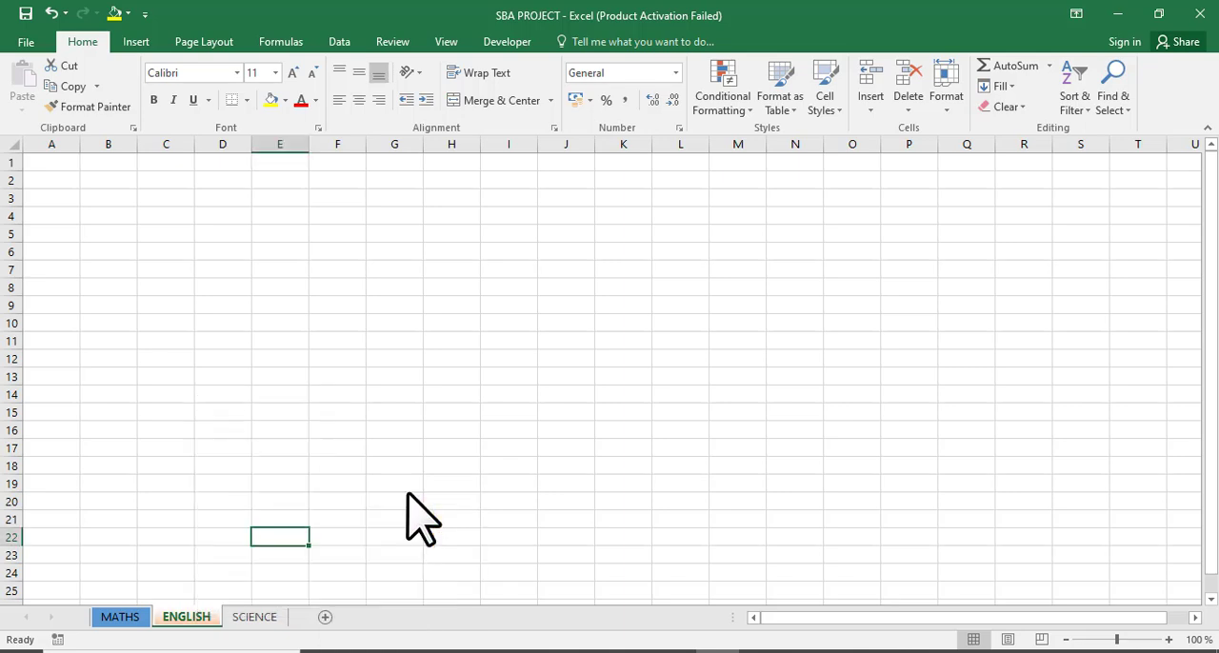
Set the SCIENCE sheet tab colour to dark green.
right_click(262, 621)
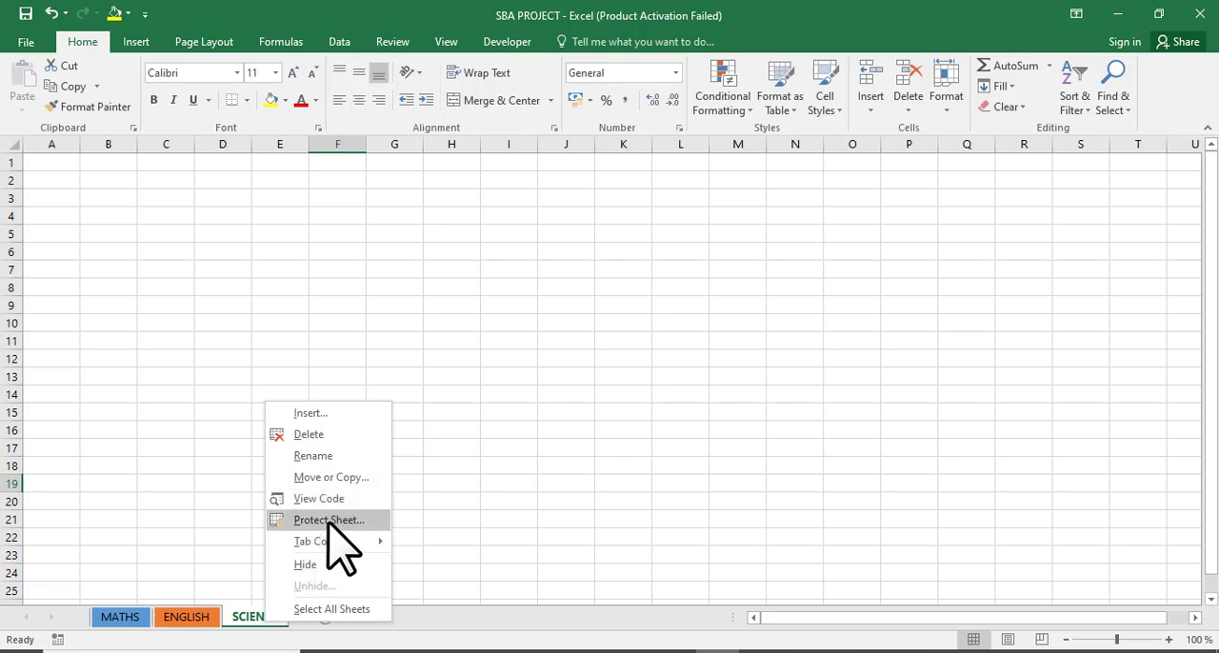
mouse_move(340, 541)
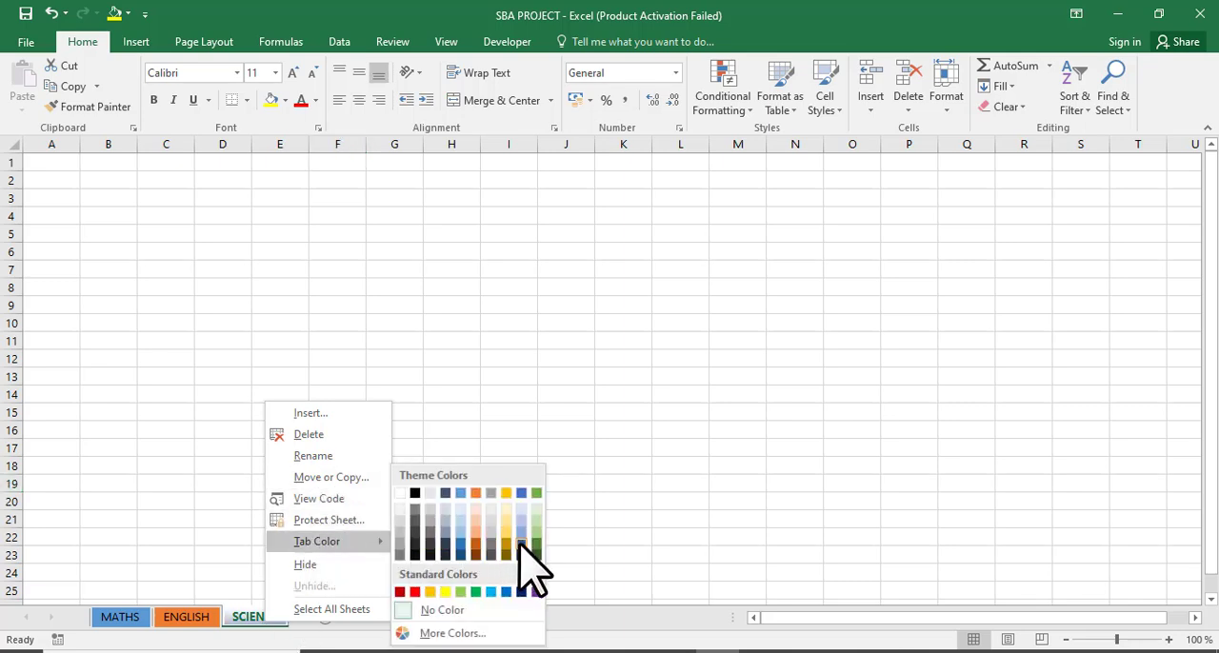
left_click(521, 546)
left_click(398, 521)
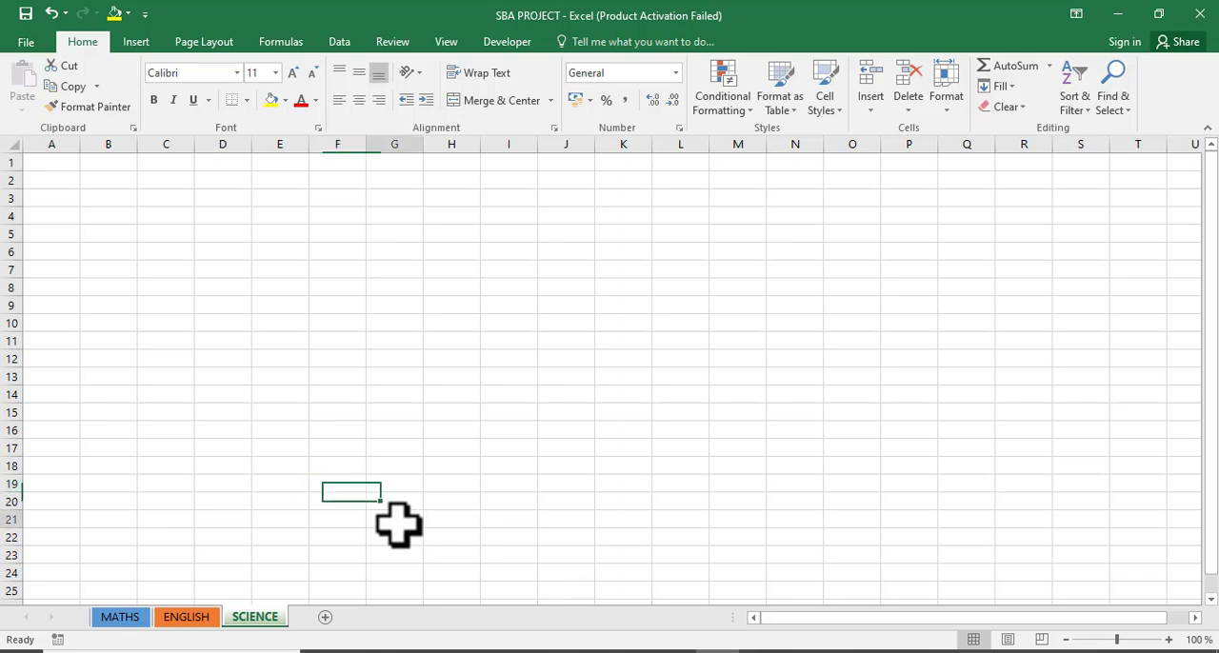
Group the MATHS, ENGLISH and SCIENCE sheets together for simultaneous editing.
left_click(183, 624)
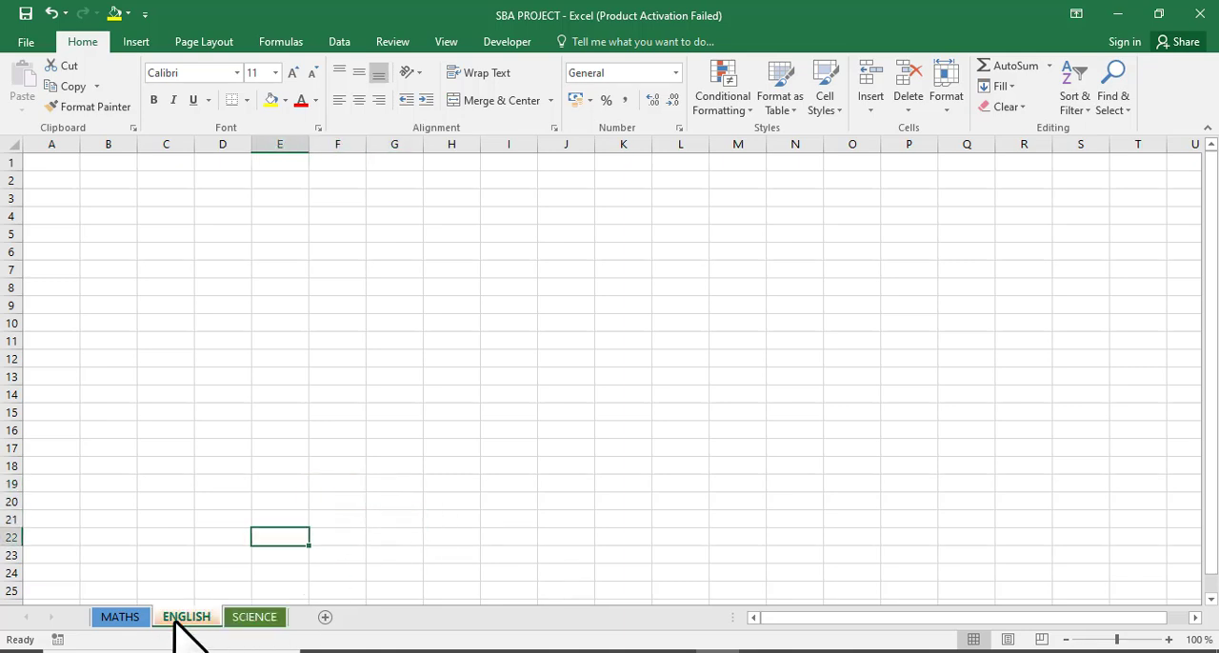
left_click(128, 619)
left_click(183, 619)
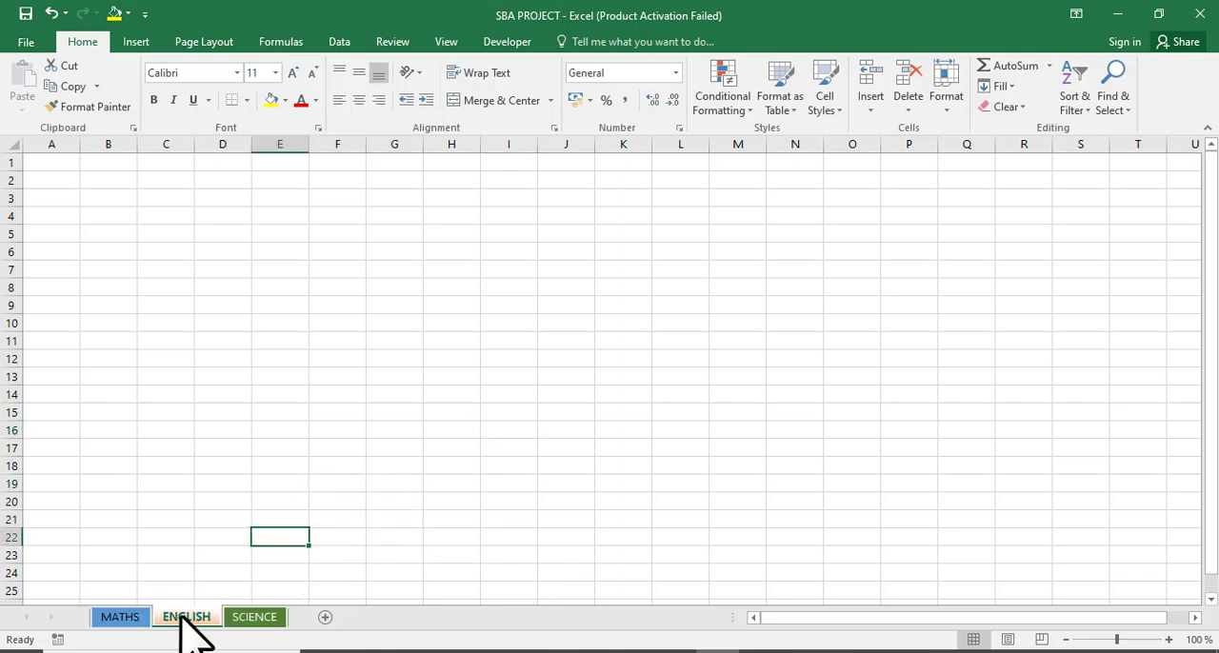
left_click(133, 621)
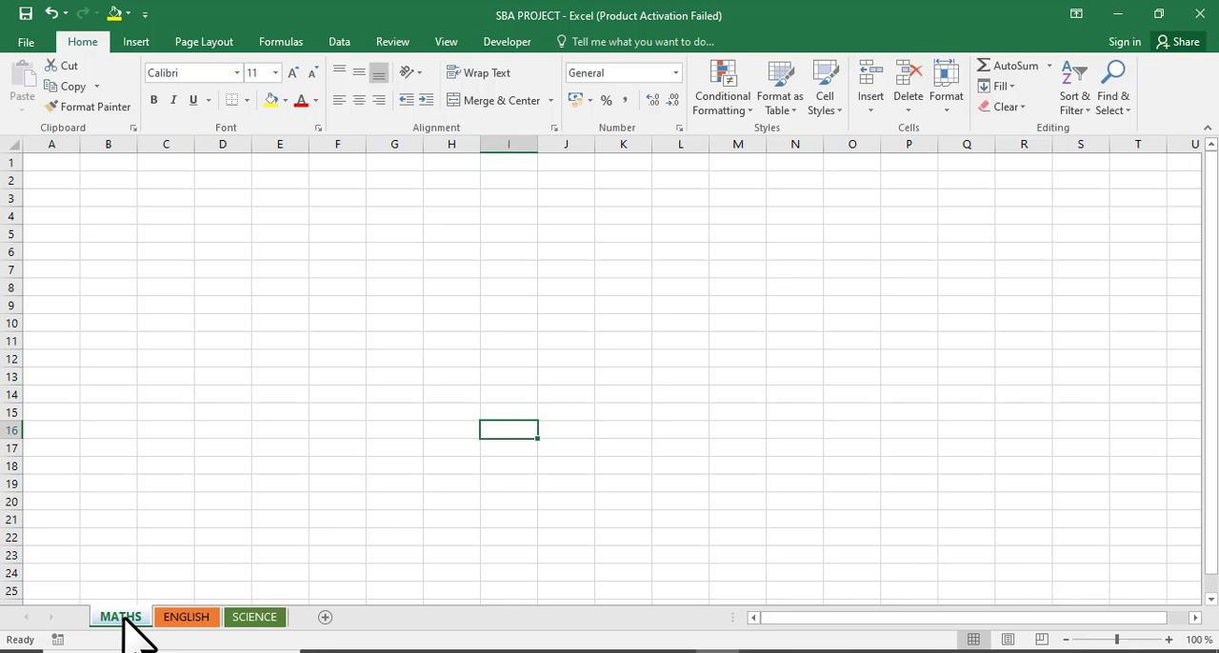
left_click(186, 617, "ctrl")
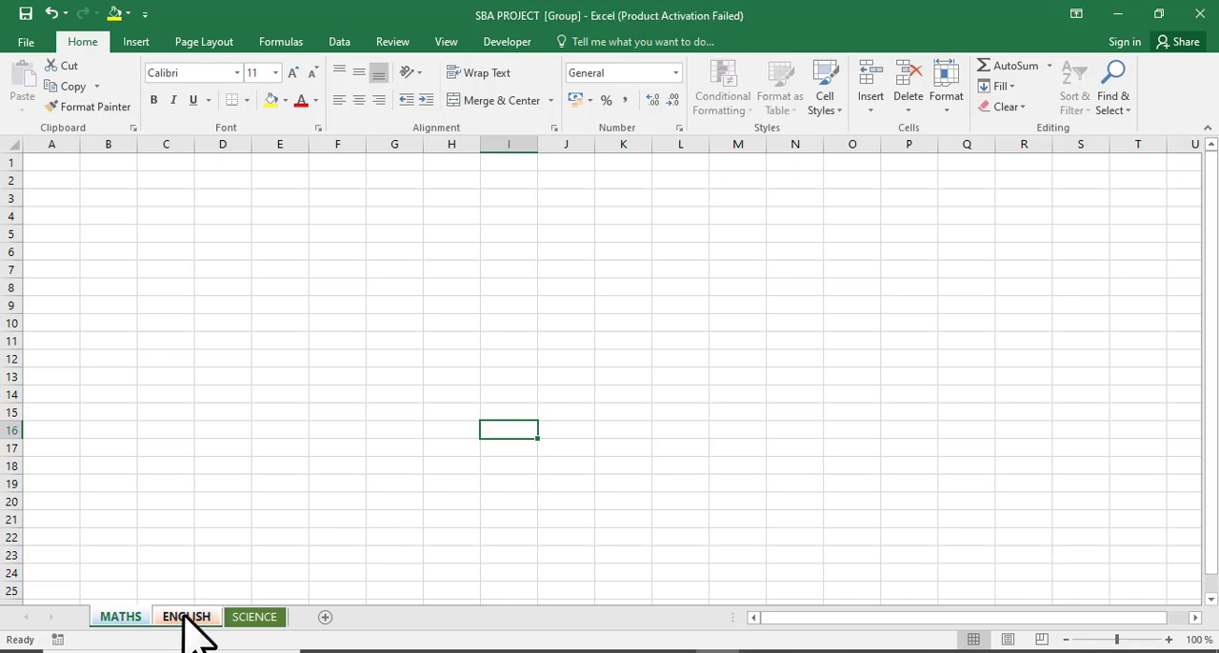
left_click(253, 618, "ctrl")
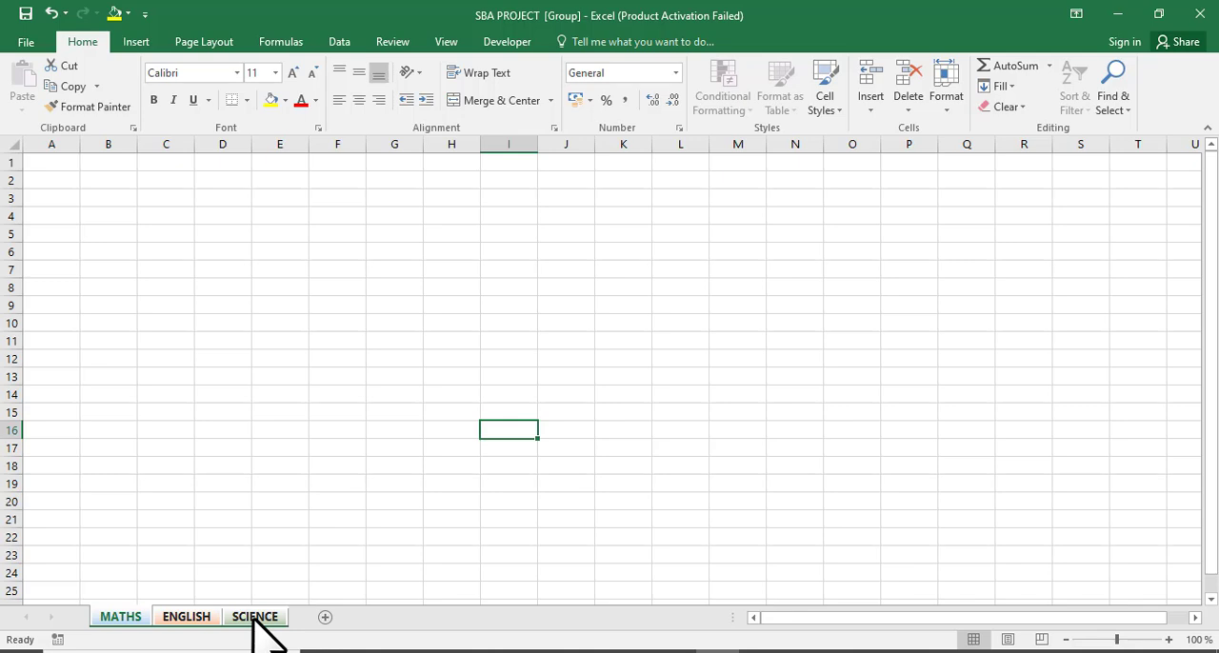
Enter MATHEMATICS as the title in cell A1 of the grouped sheets.
left_click(58, 163)
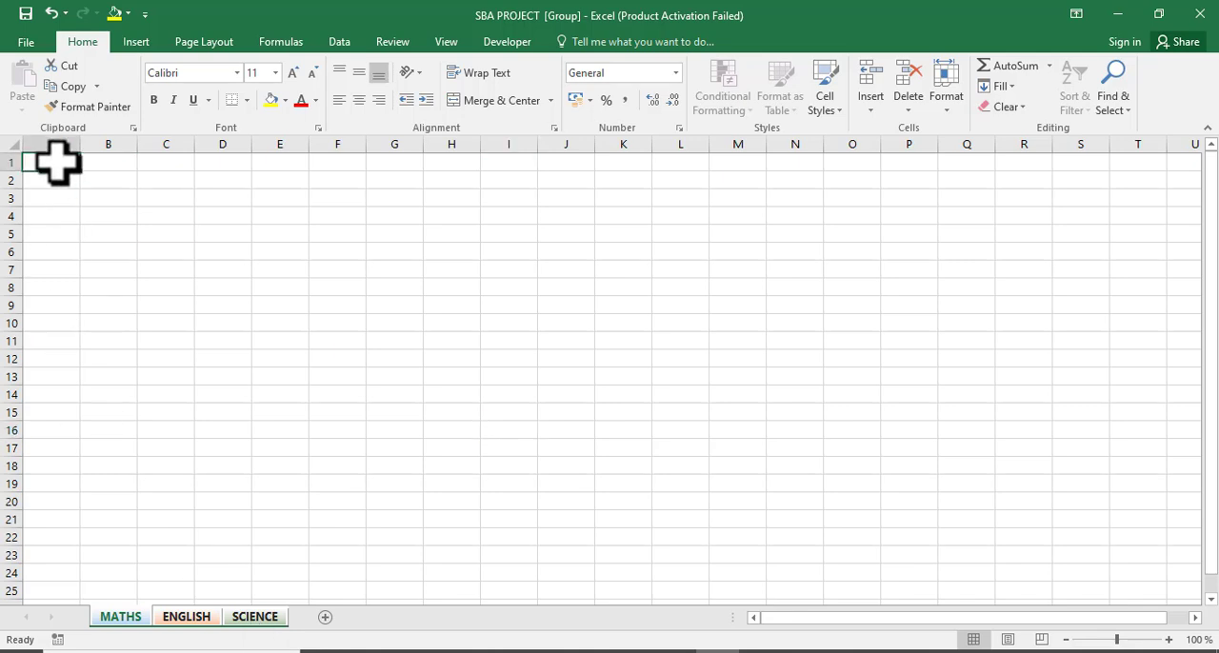
type("MA")
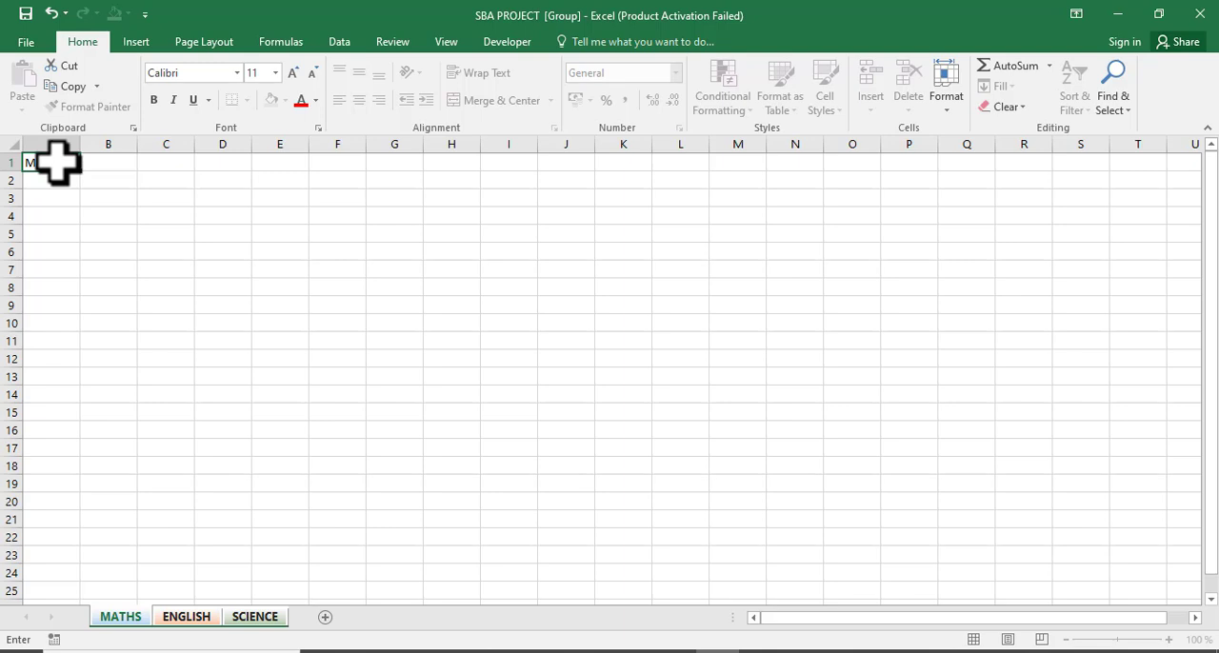
type("TICS")
key("Return")
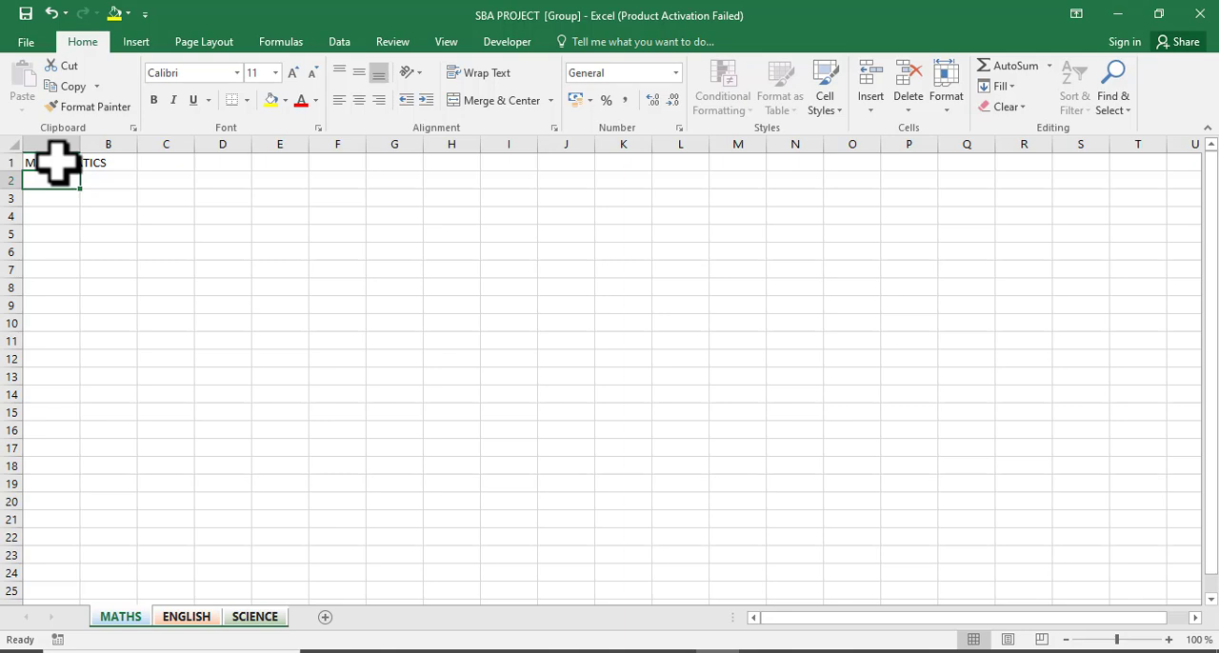
Enter the column headers S/N, ID and NAME in cells A2, B2 and C2.
type("SN")
key("BackSpace")
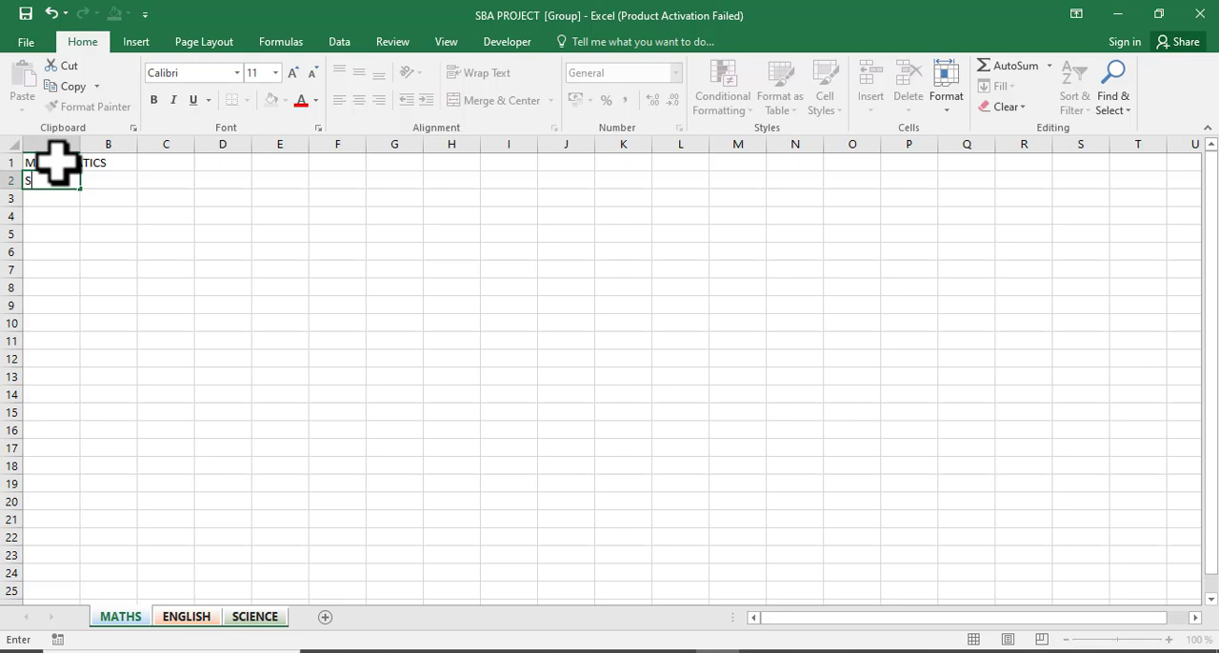
type("/N")
key("Tab")
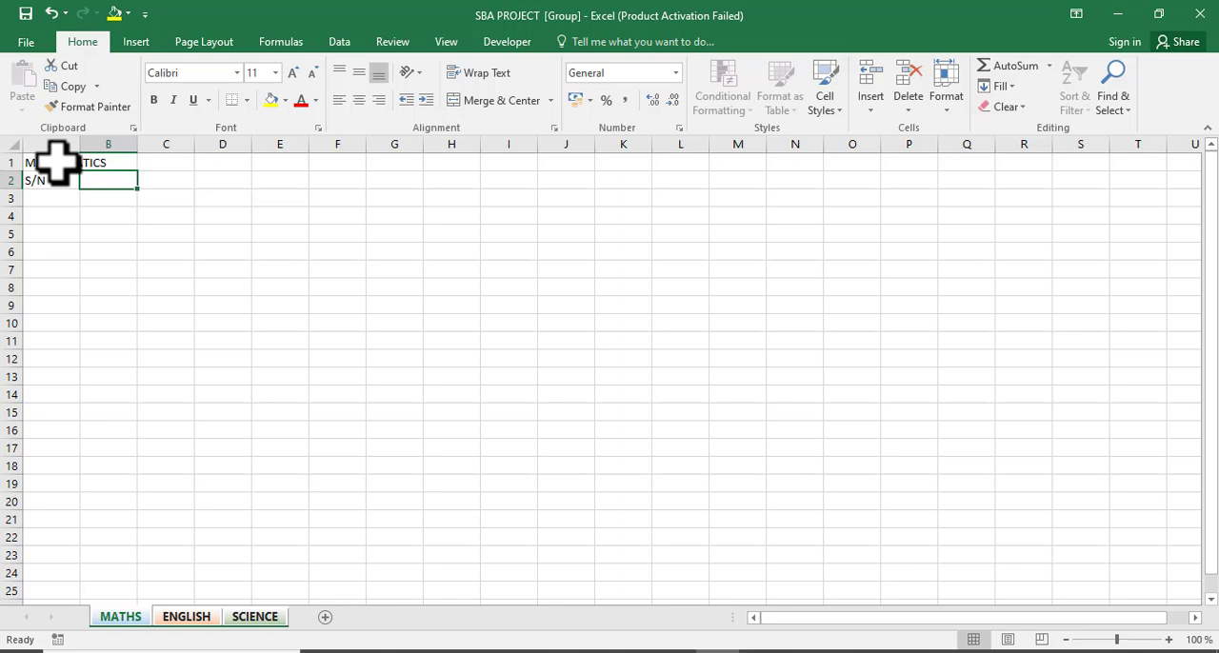
type("ID")
key("Tab")
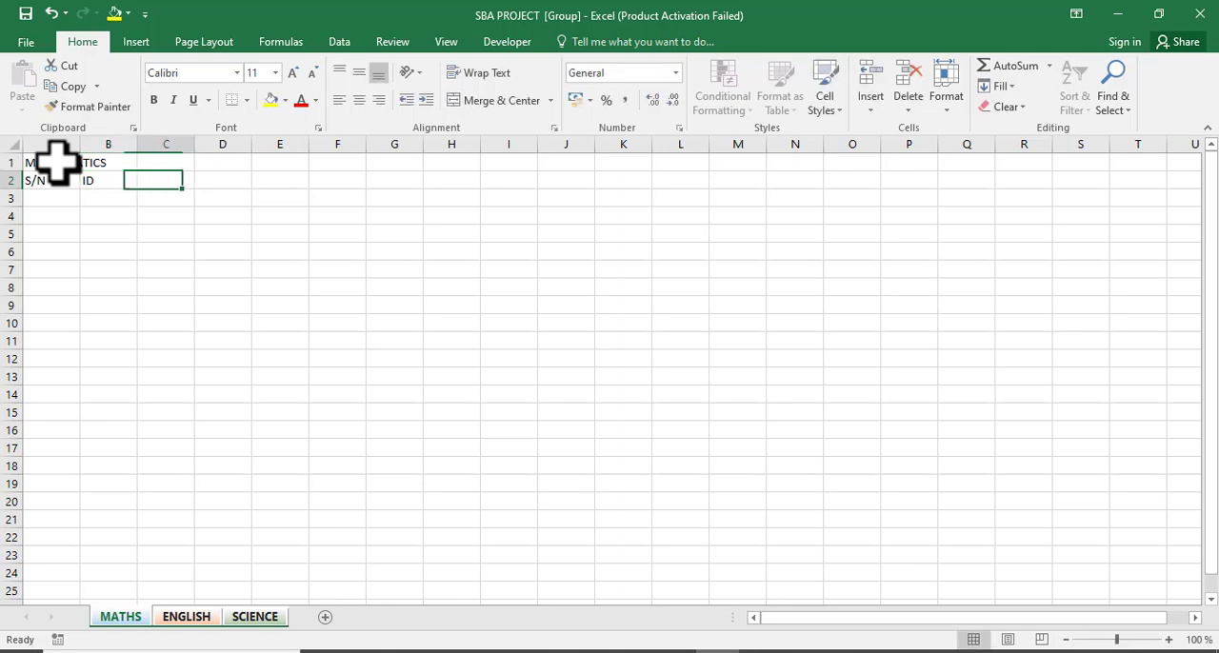
type("NAME")
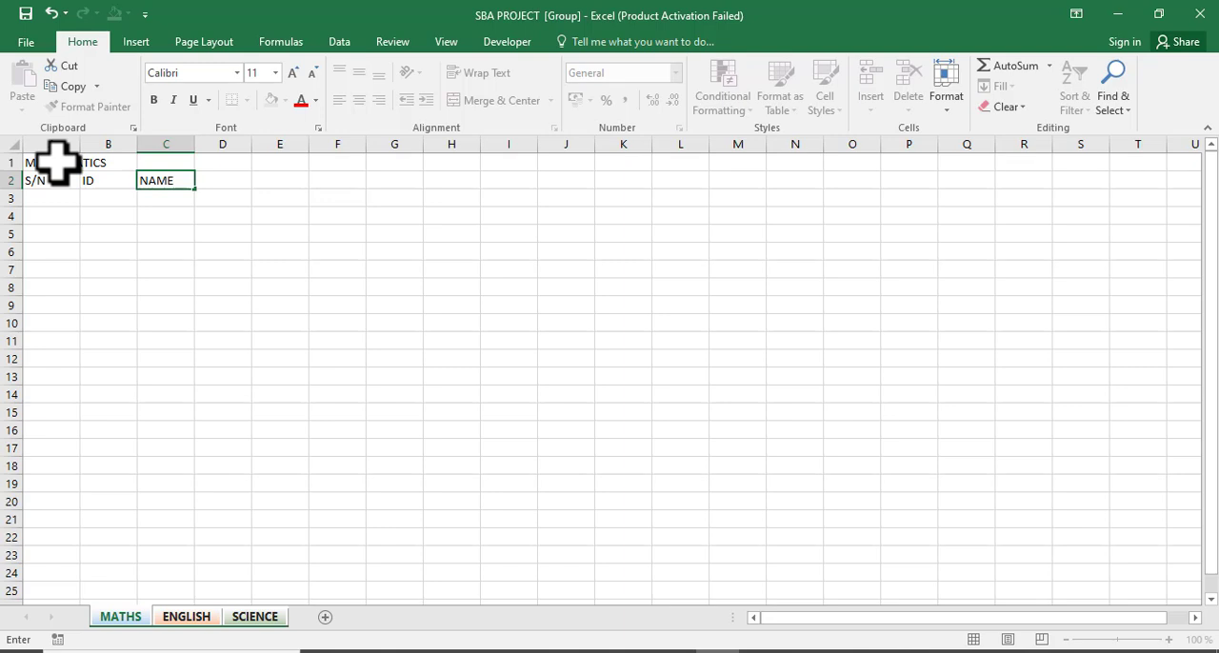
key("Tab")
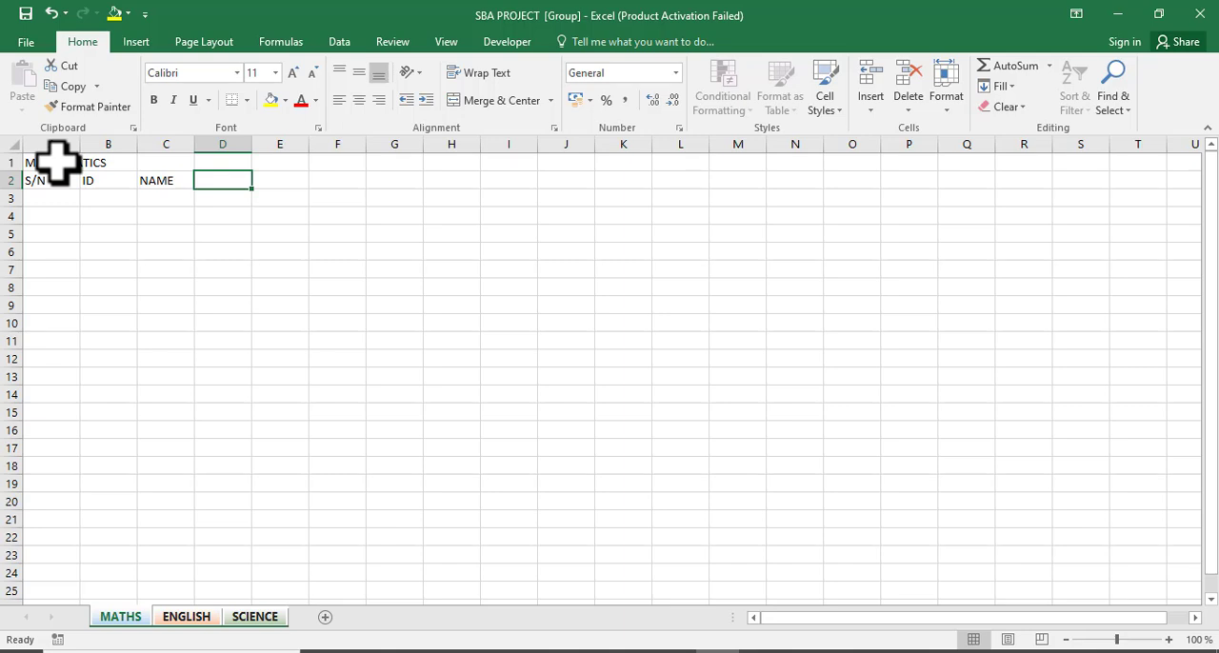
type("CLA")
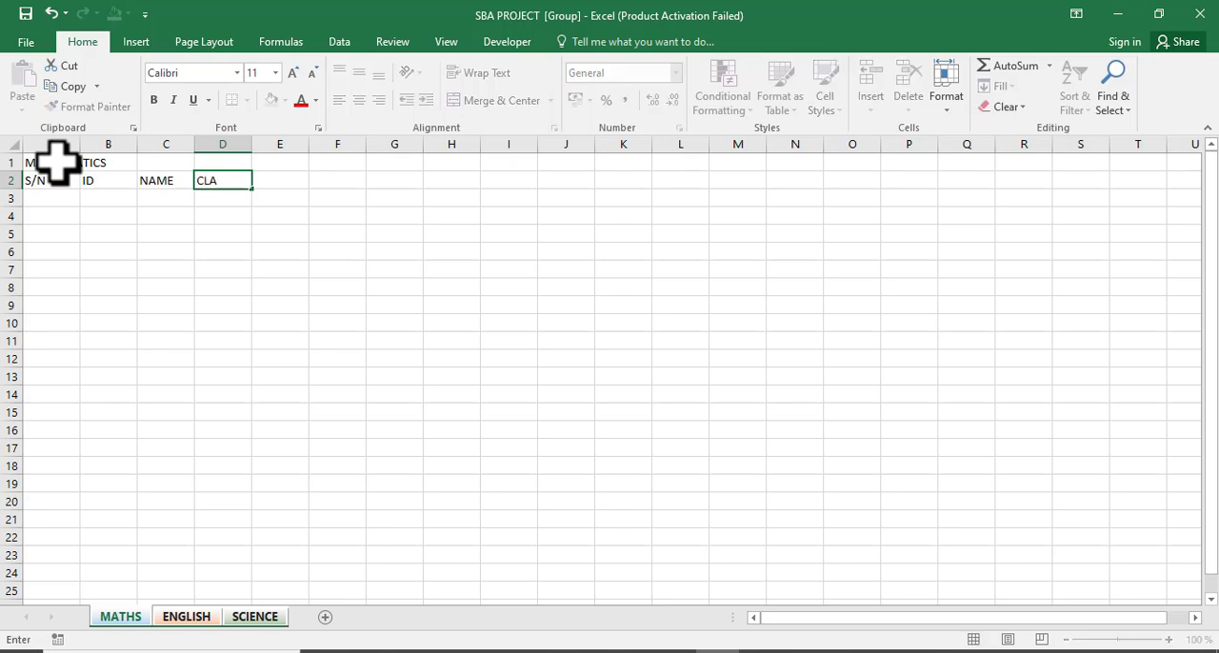
key("BackSpace")
key("BackSpace")
key("BackSpace")
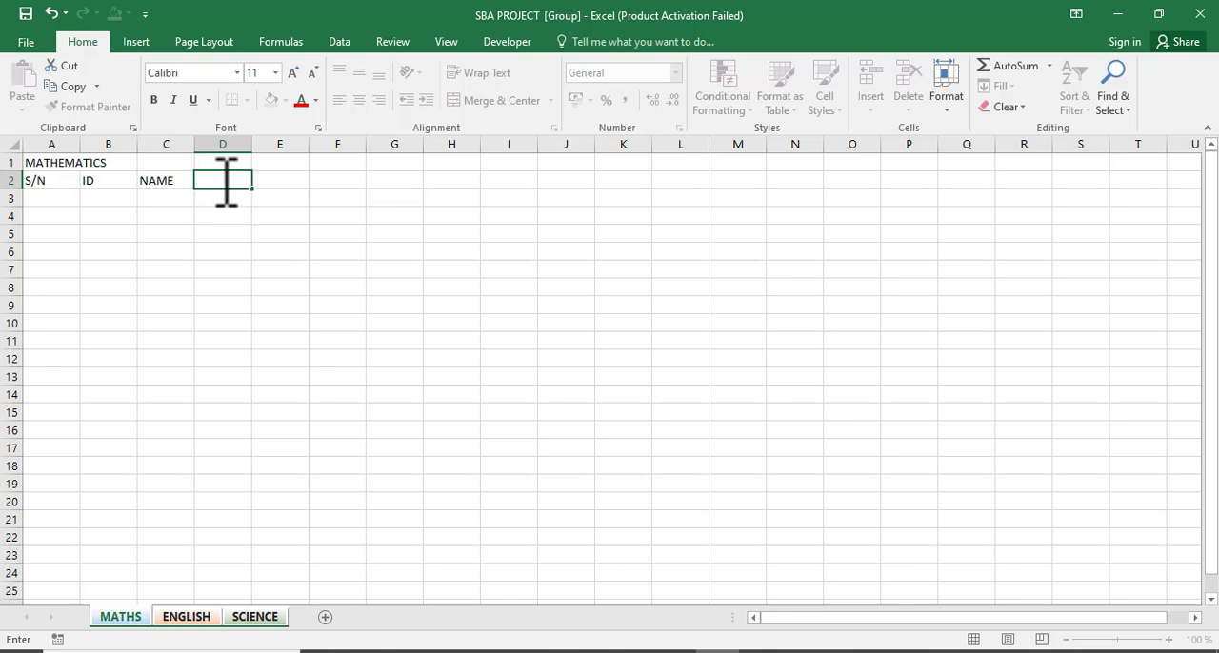
key("Tab")
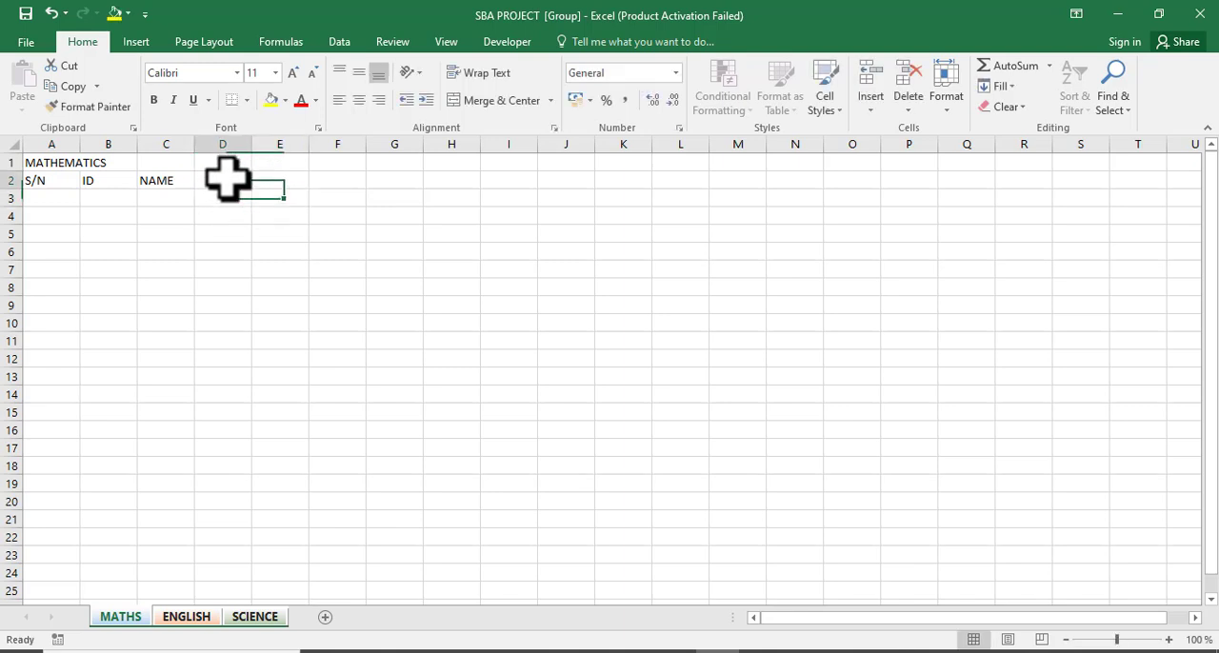
left_click(225, 180)
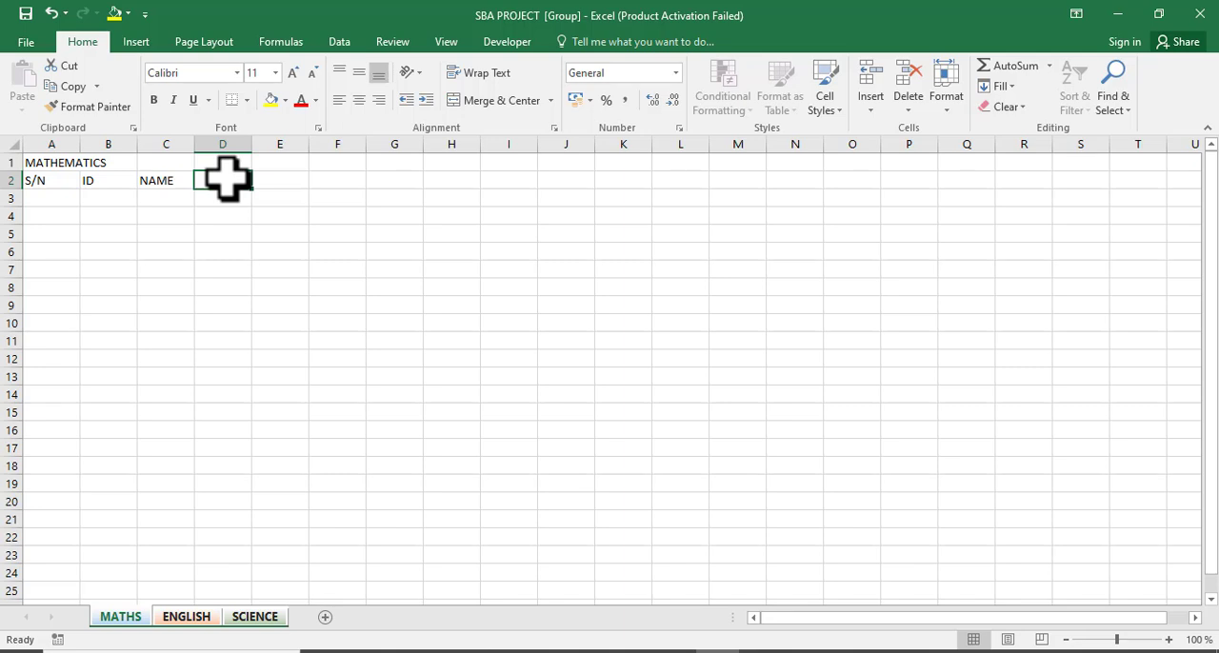
Enter CLASS WORK as the column header in cell D2.
type("C")
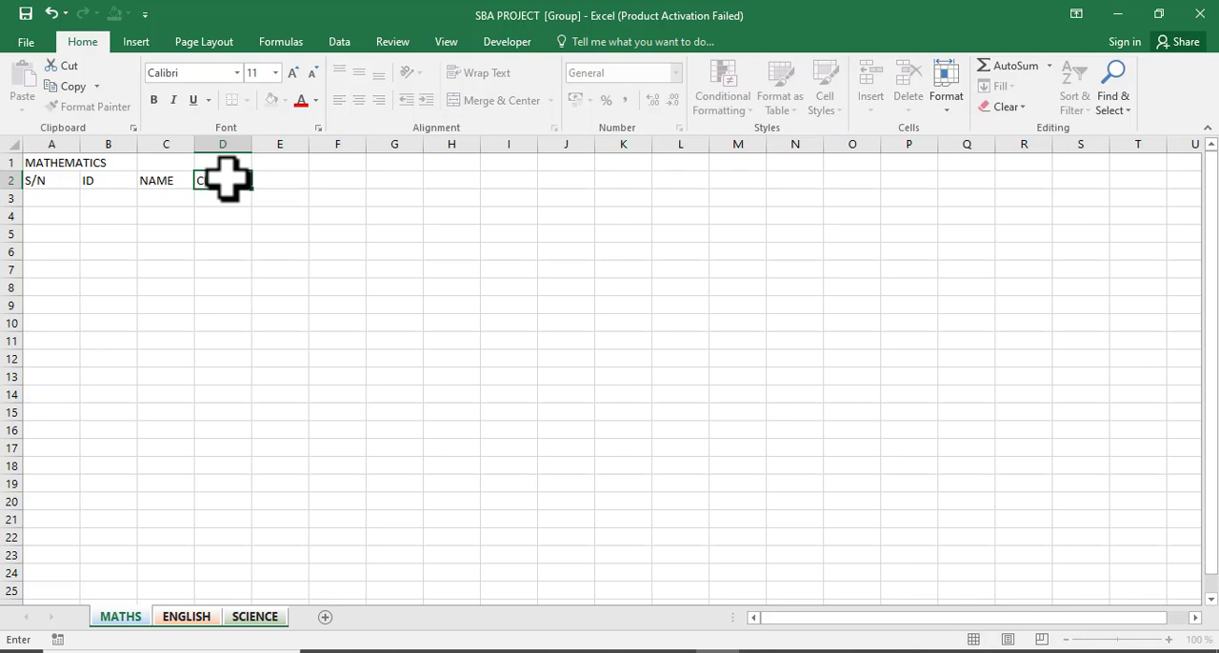
type("ORK")
key("Tab")
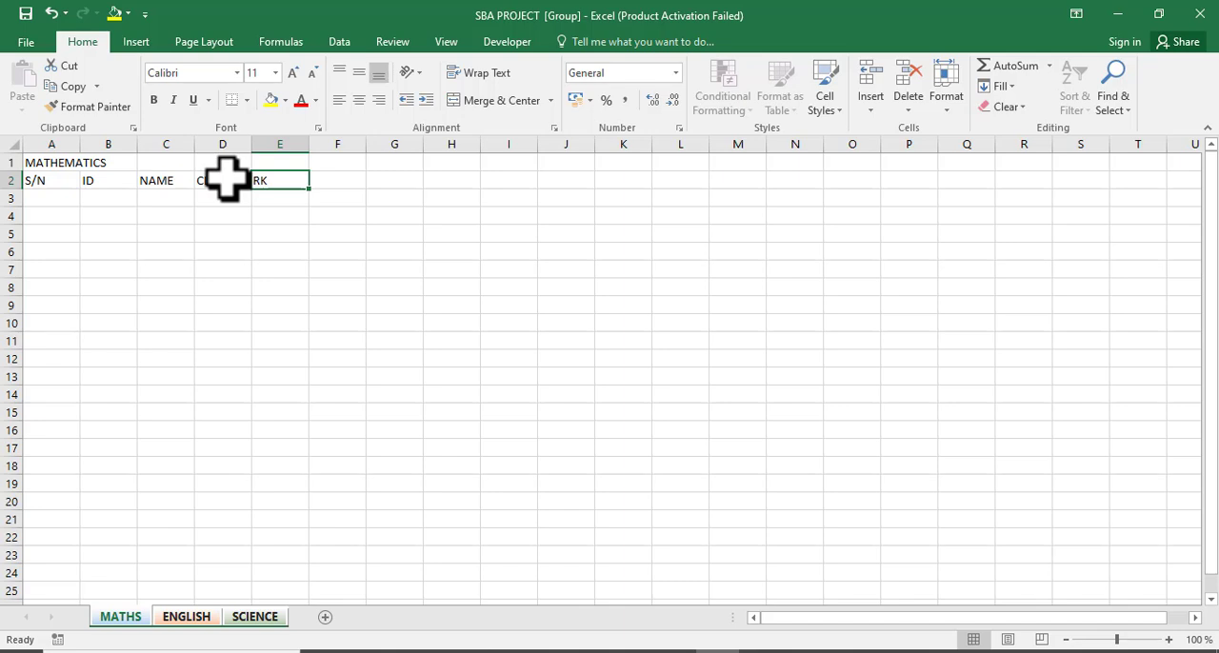
Enter CLASS TEXT as the column header in cell E2.
type("CLASS")
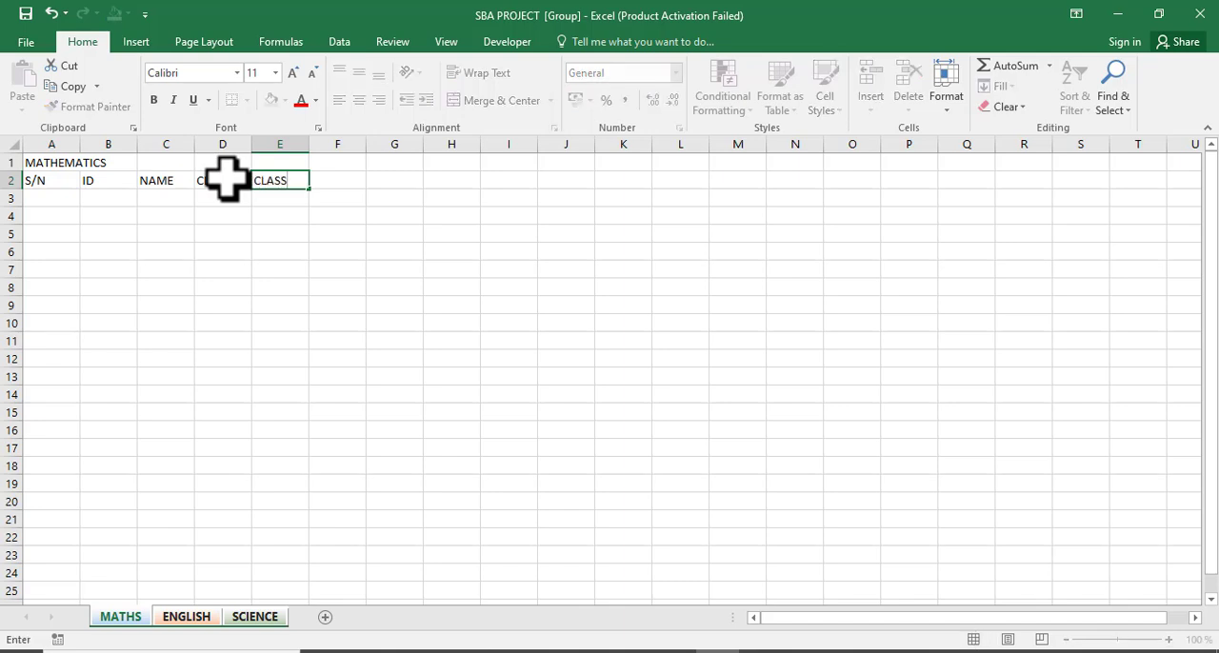
type(" TEXT")
key("Tab")
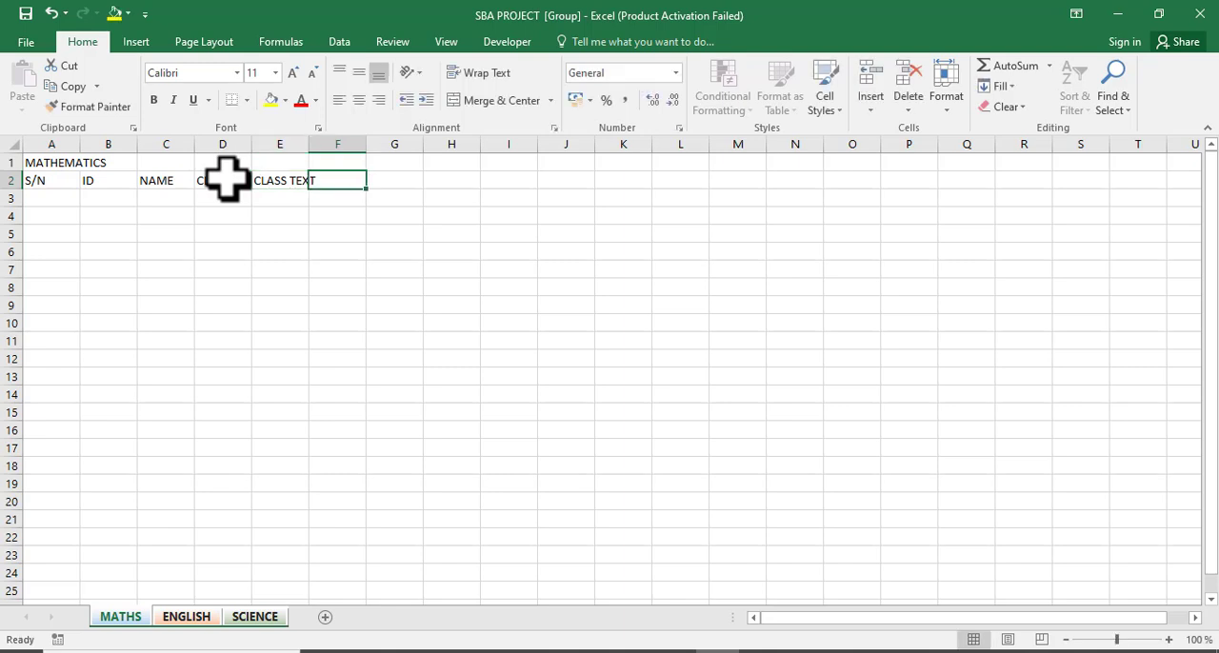
Enter GROUP WORK as the column header in cell F2.
type("GRO")
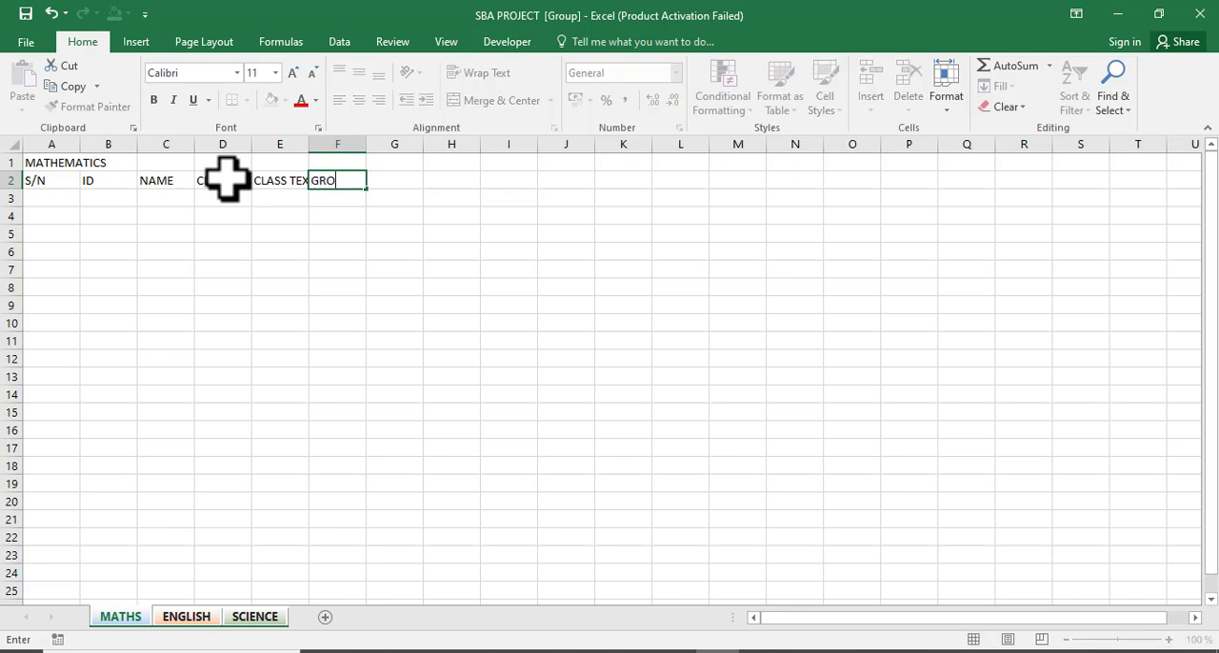
type("UP WORK")
key("Tab")
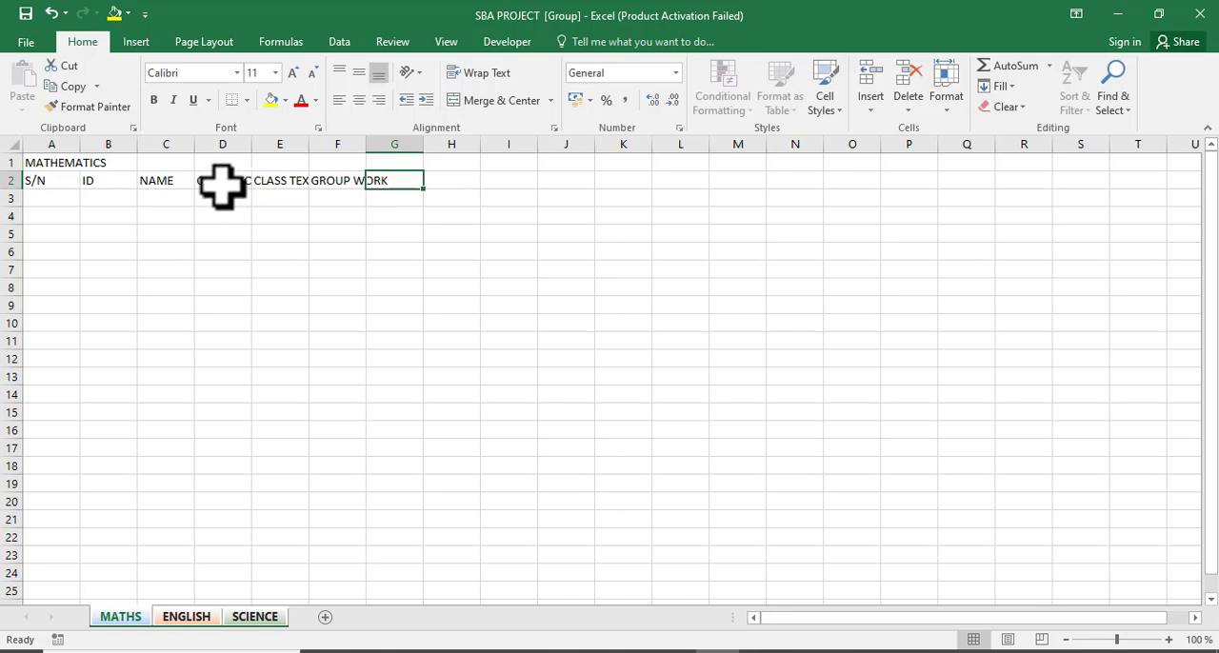
Insert a new blank column before column E, shifting CLASS TEXT and GROUP WORK right.
left_click(277, 138)
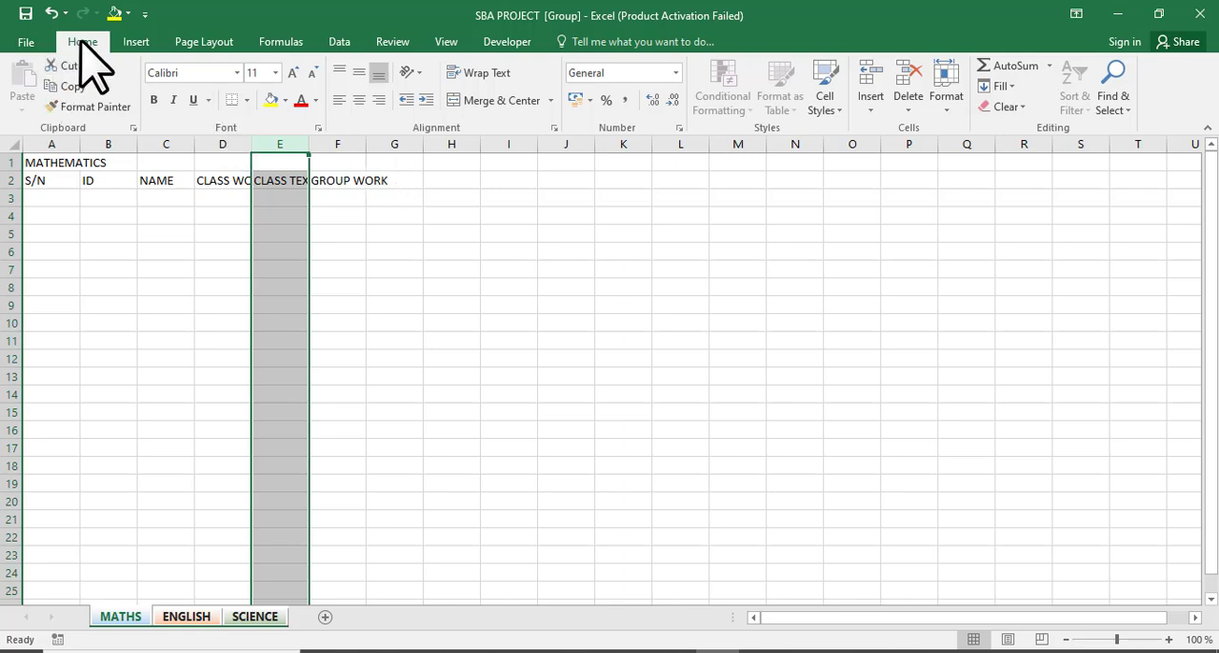
left_click(870, 110)
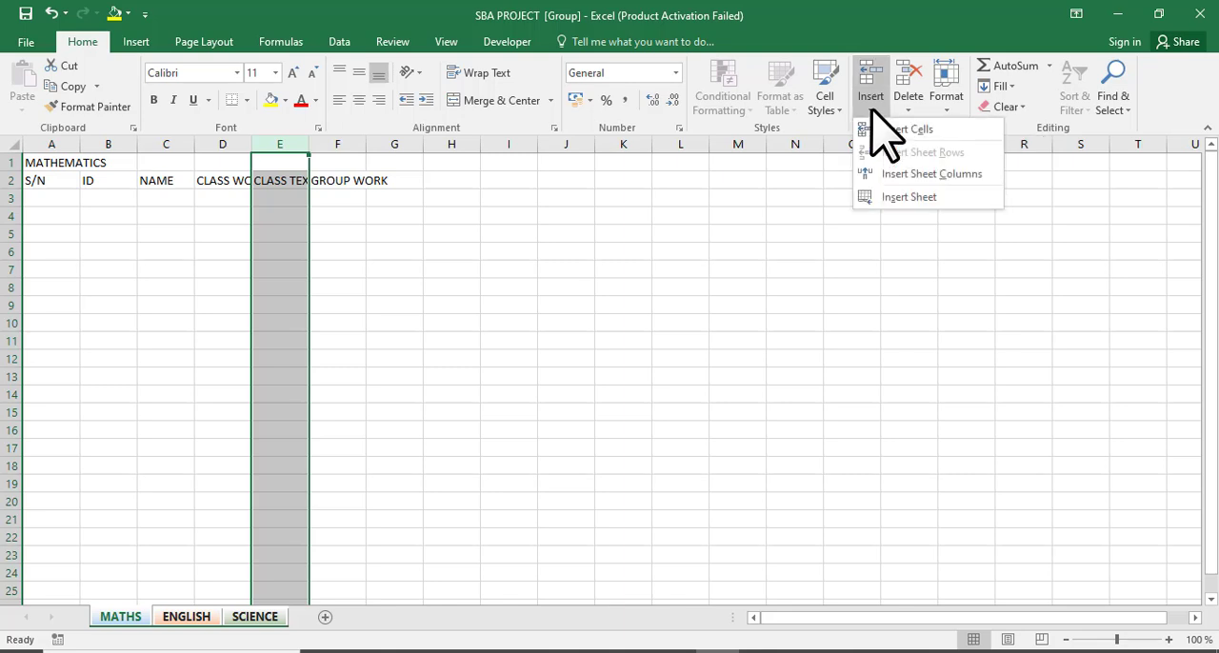
left_click(917, 174)
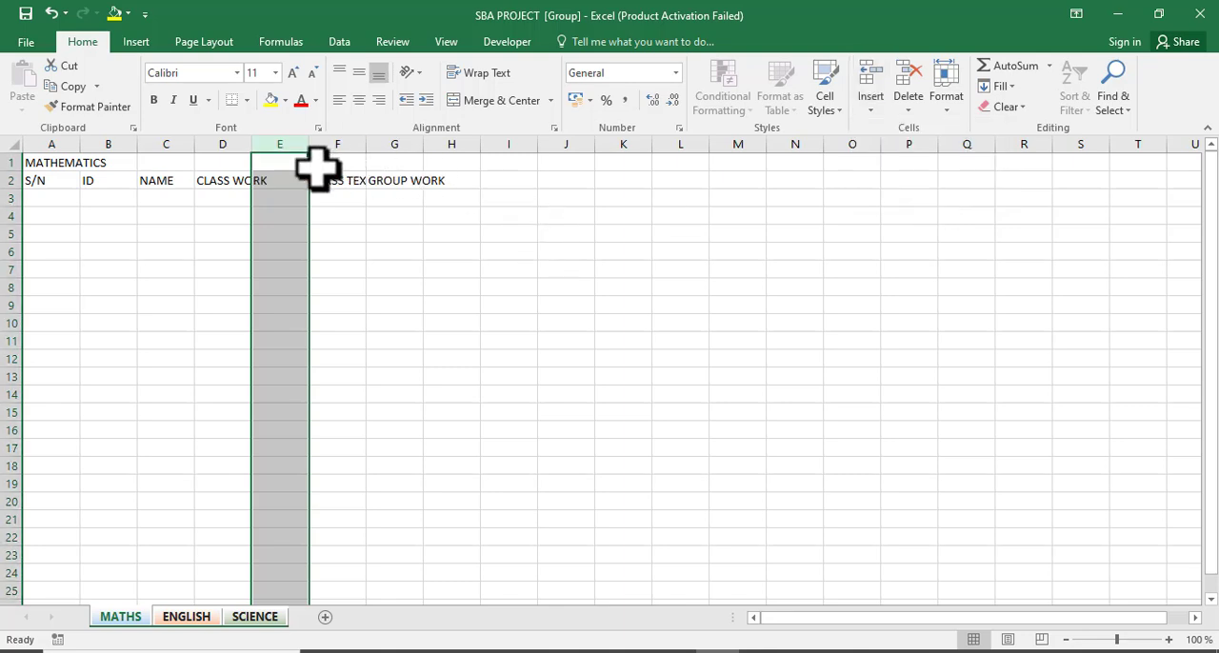
Enter CLASS WORK (CAT 2) as the header in the new cell E2.
left_click(283, 182)
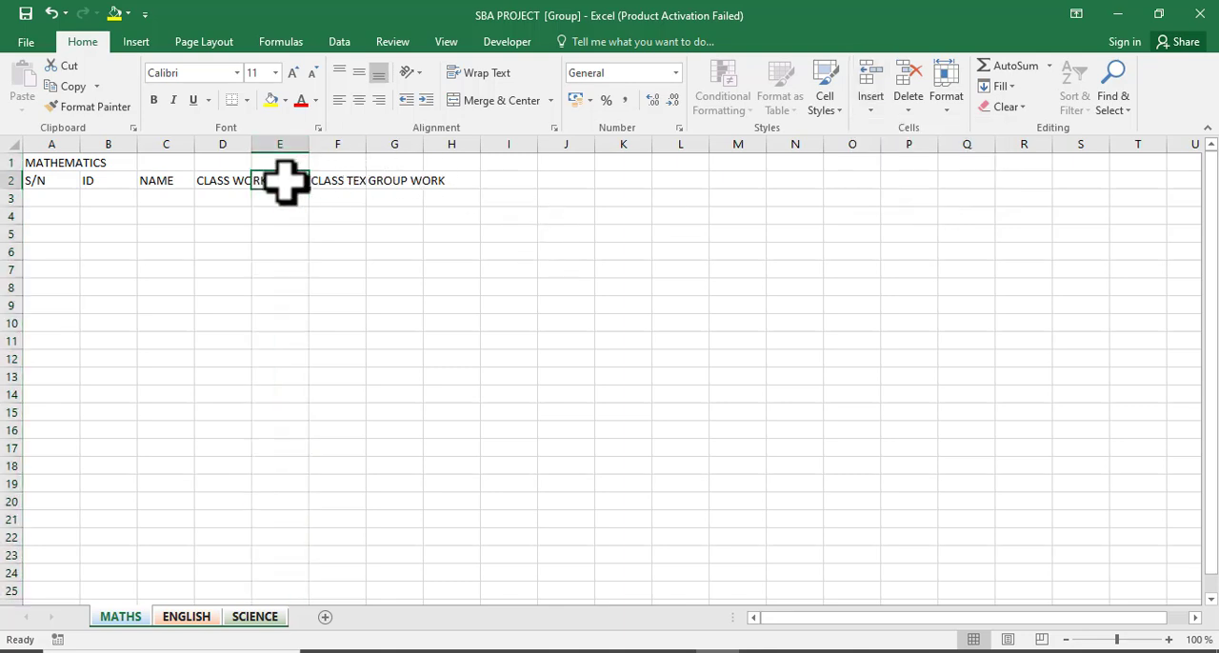
type("CL")
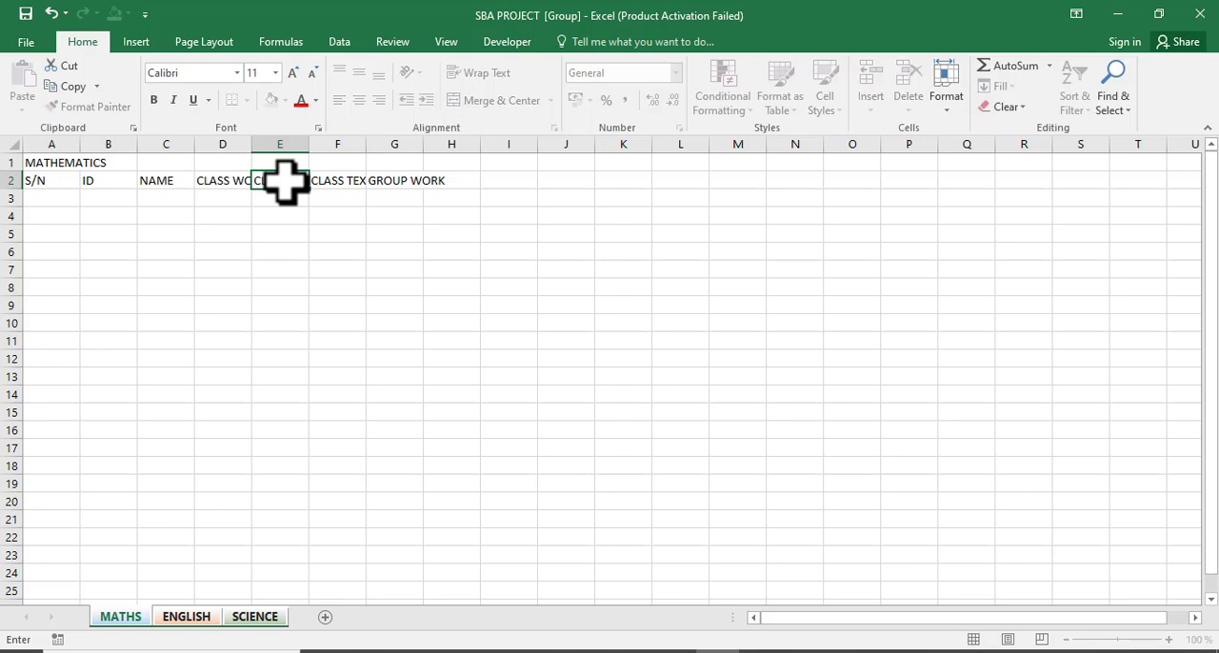
type("ASS WORK (CAT 2)")
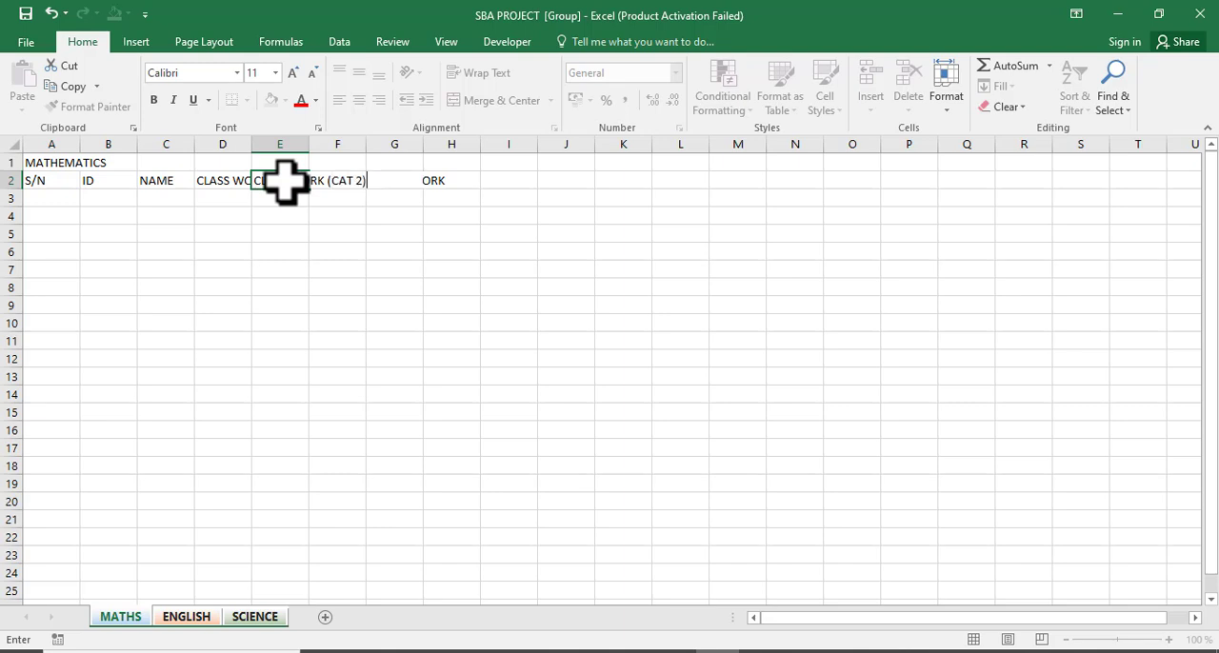
Turn on the formula bar display for the worksheet.
left_click(212, 183)
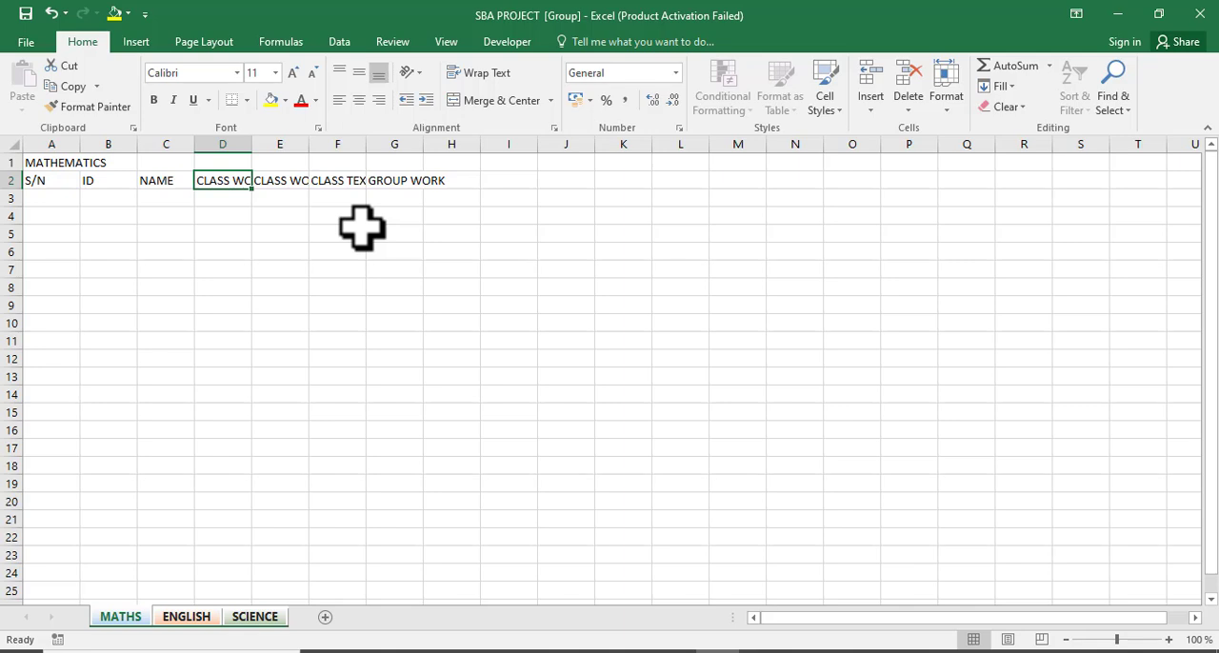
left_click(444, 44)
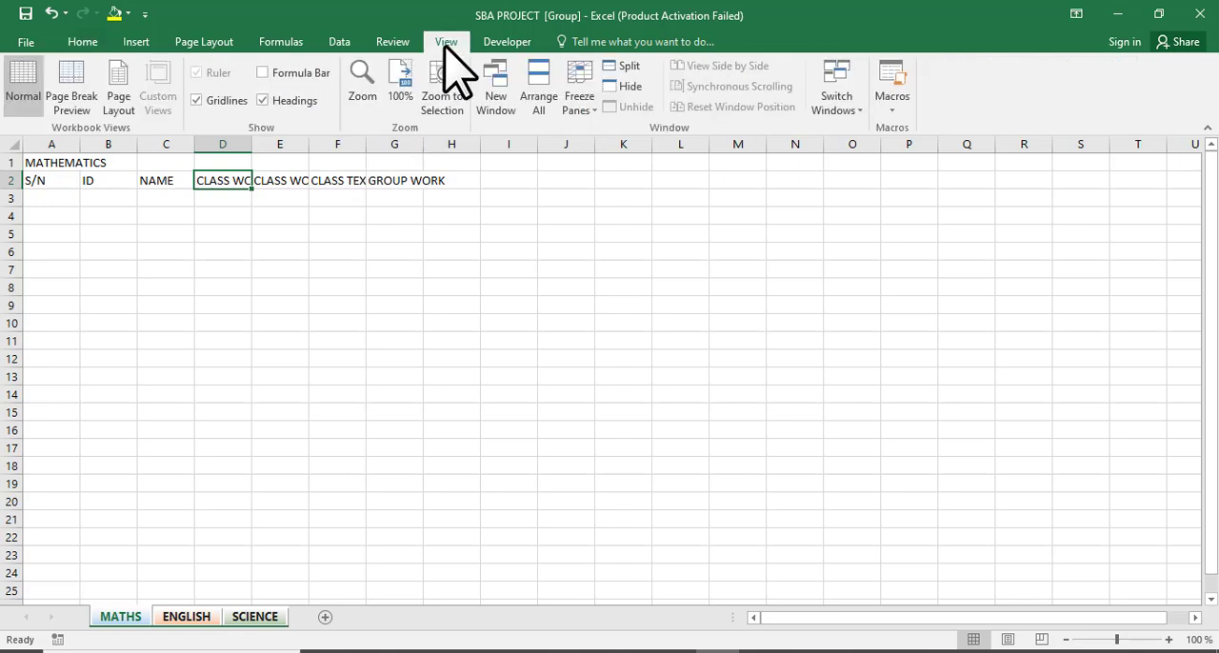
left_click(289, 73)
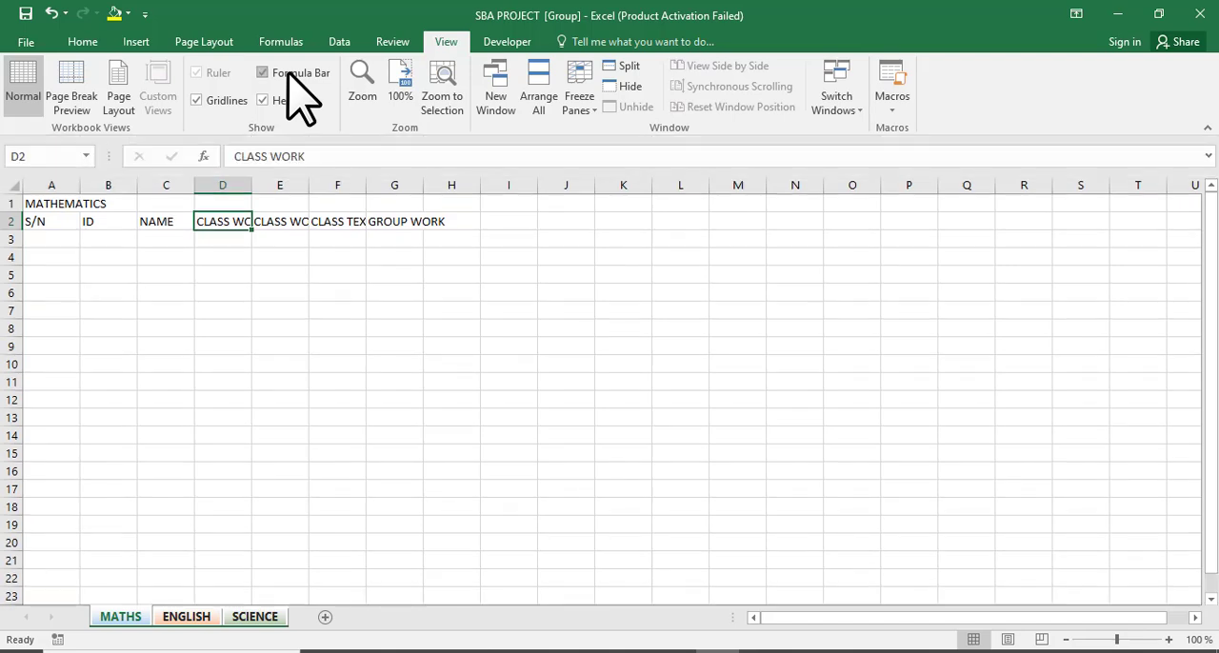
Edit the D2 header in the formula bar so it reads CLASS WORK(CAT 1).
left_click(319, 156)
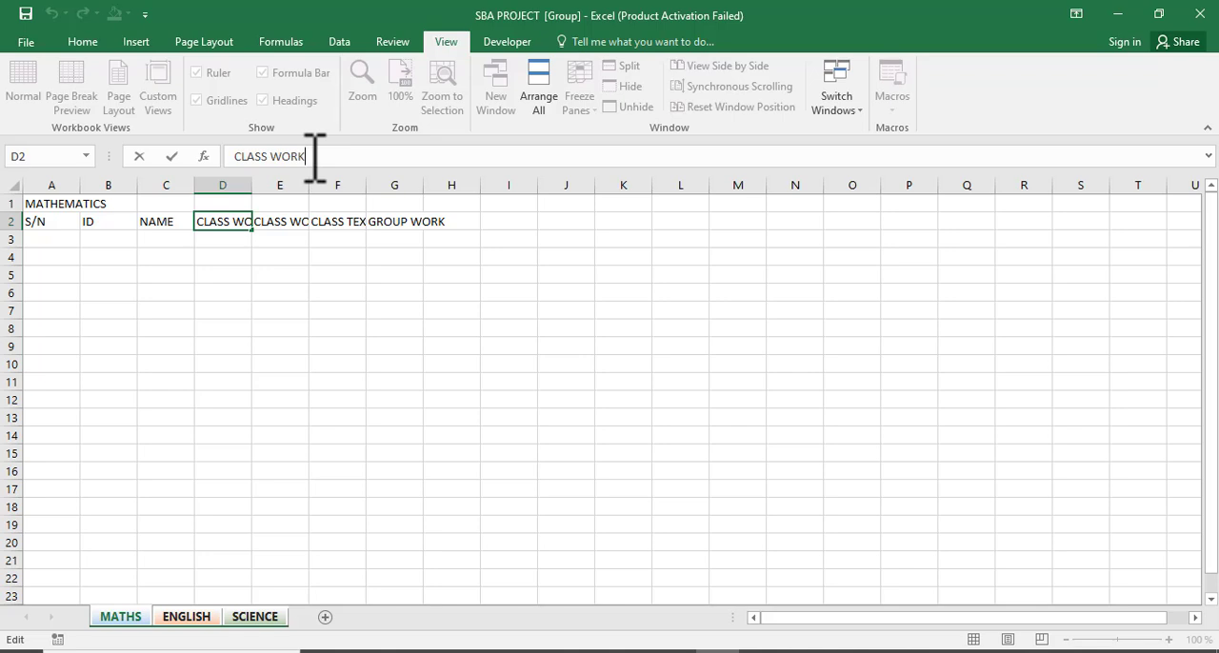
type("(CAT 1)")
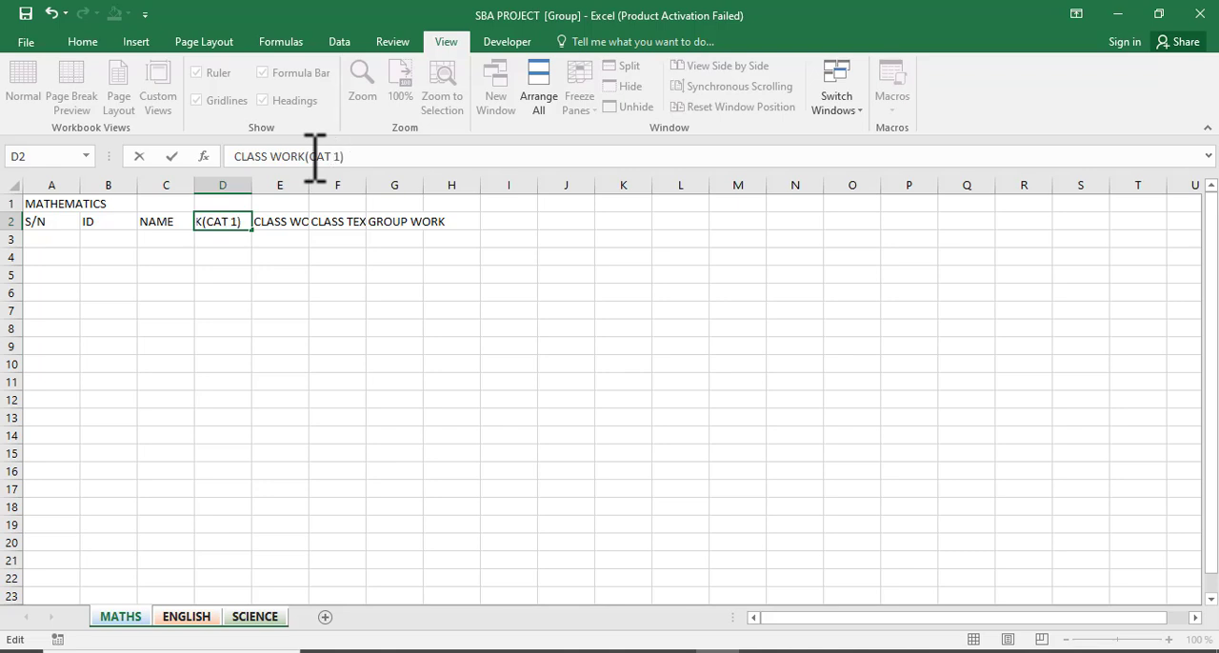
key("Return")
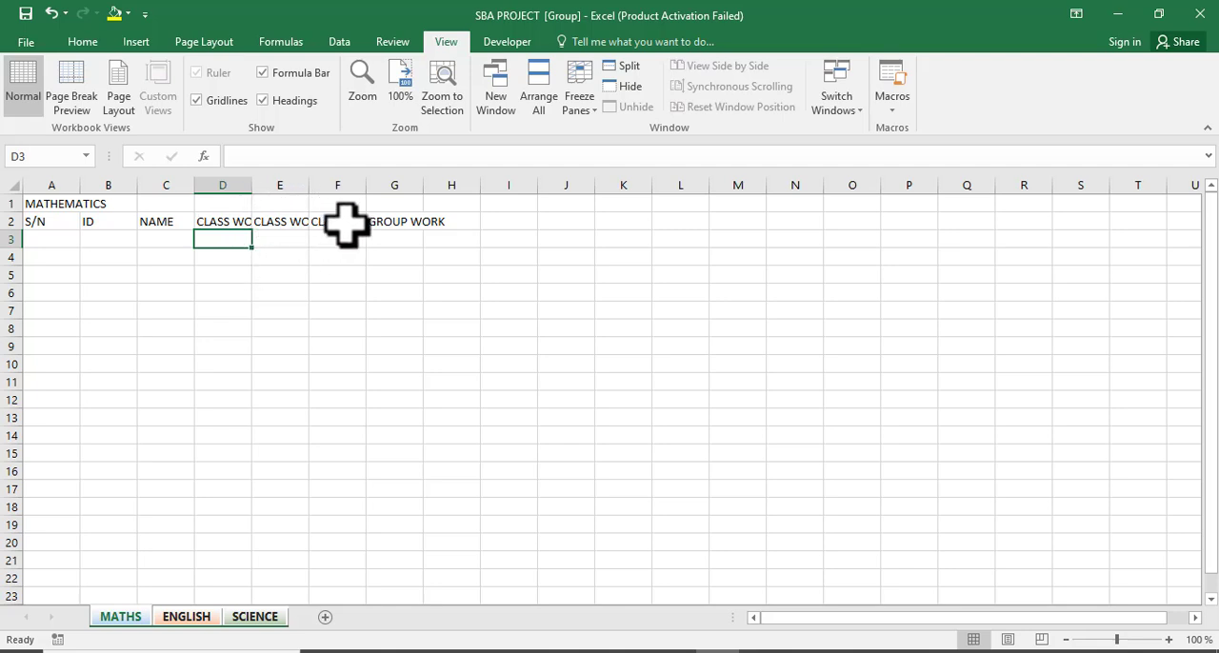
Enter TOTAL SCORE as the column header in cell H2.
left_click(238, 222)
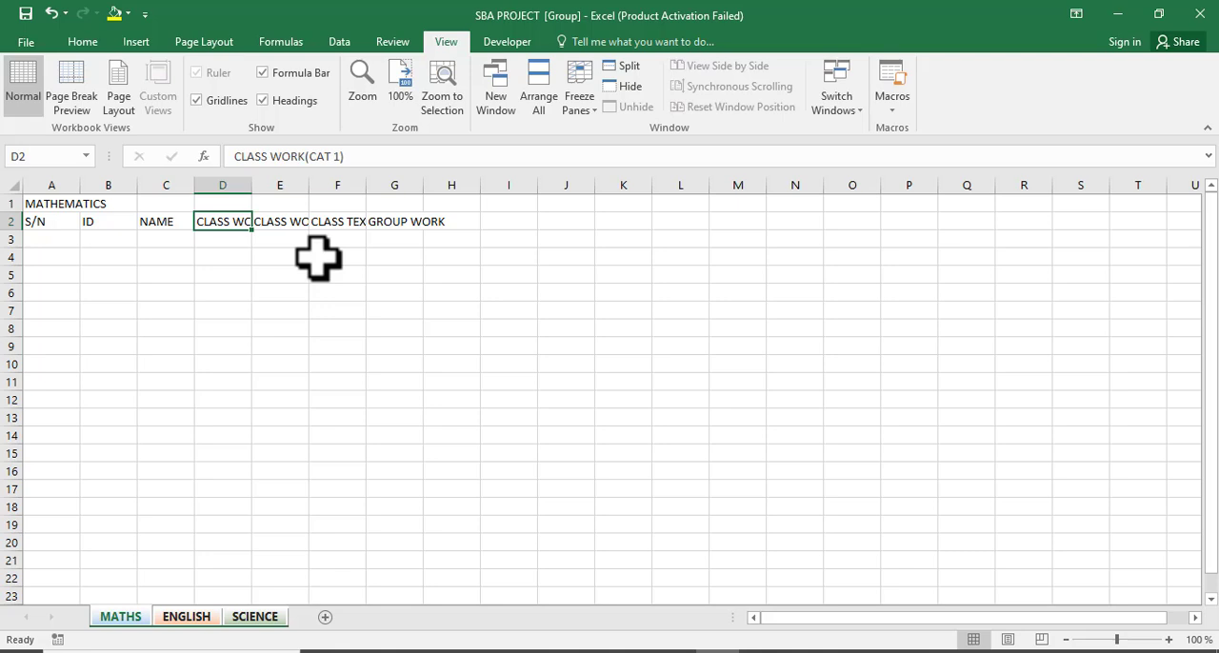
left_click(388, 224)
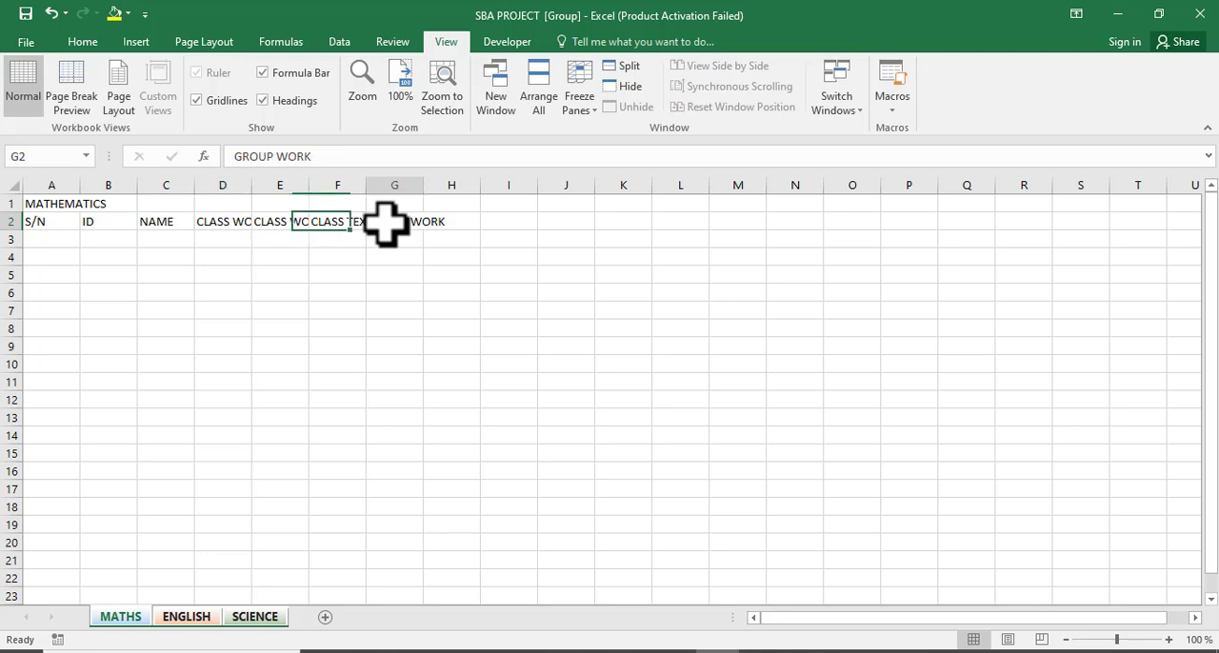
left_click(444, 221)
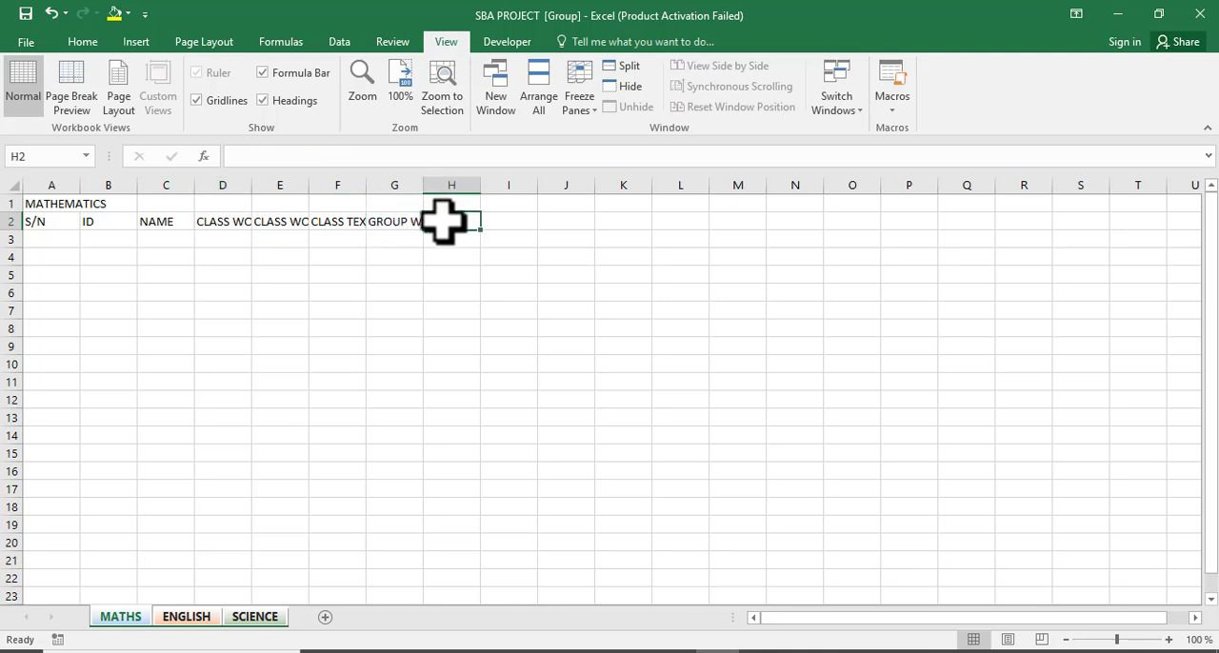
type("TO")
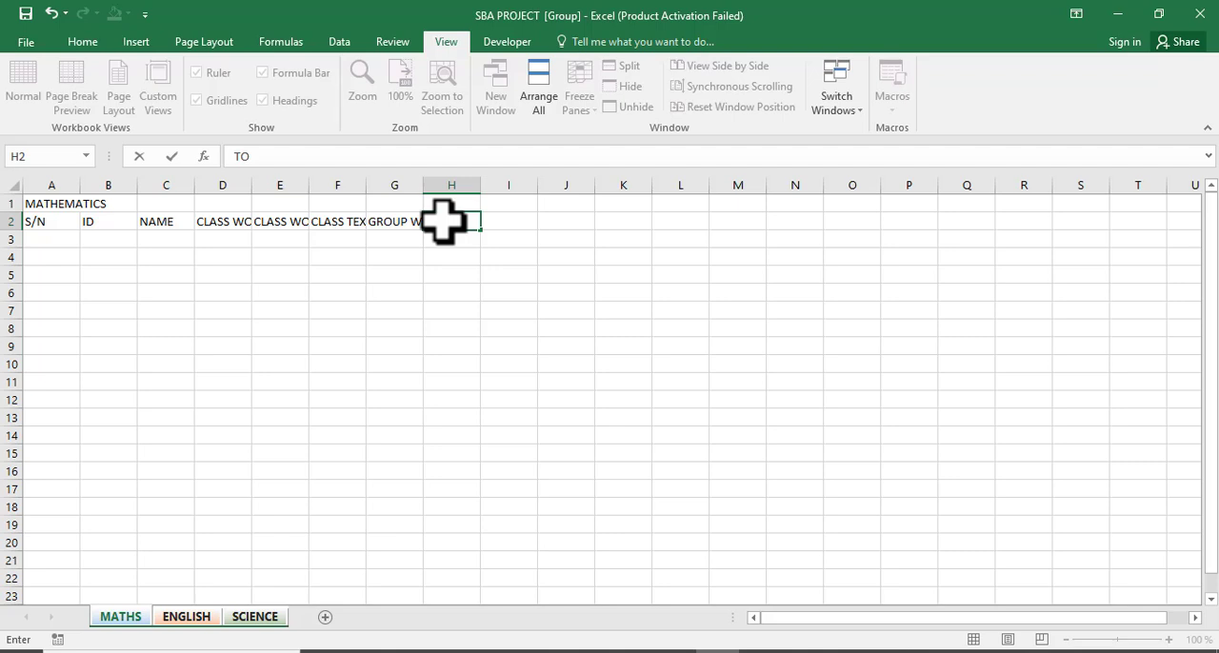
type("TAL SCORE")
key("Tab")
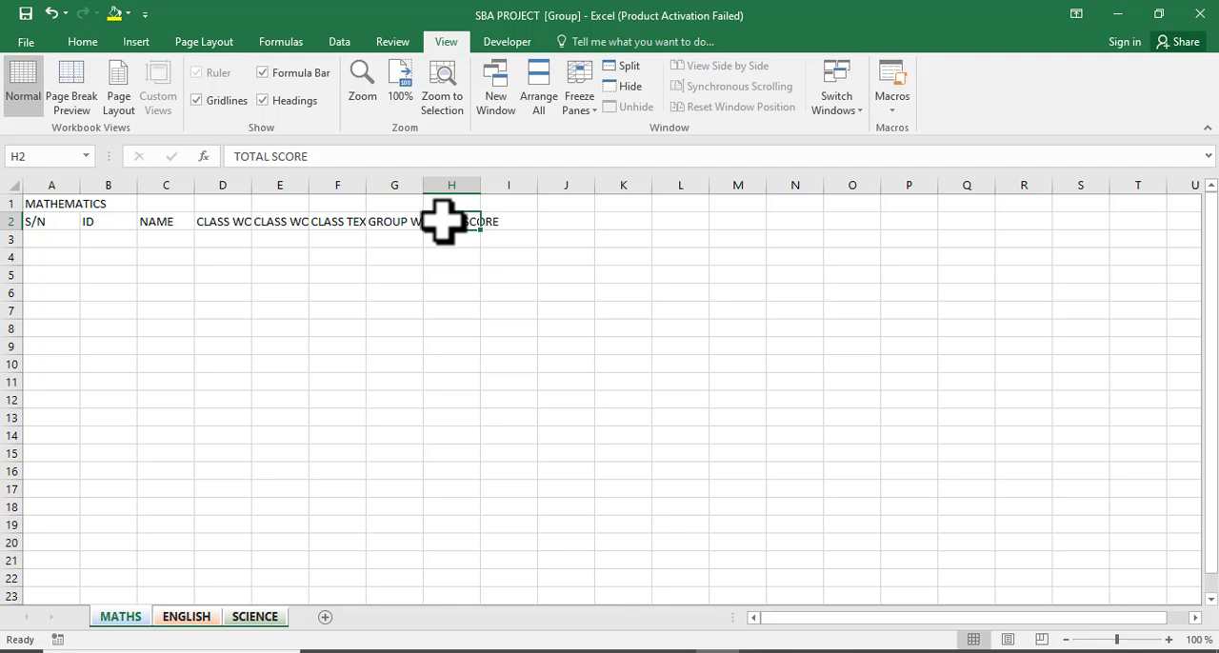
Change the H2 header to TOTAL SUB SCORE by inserting SUB in the formula bar.
left_click(279, 163)
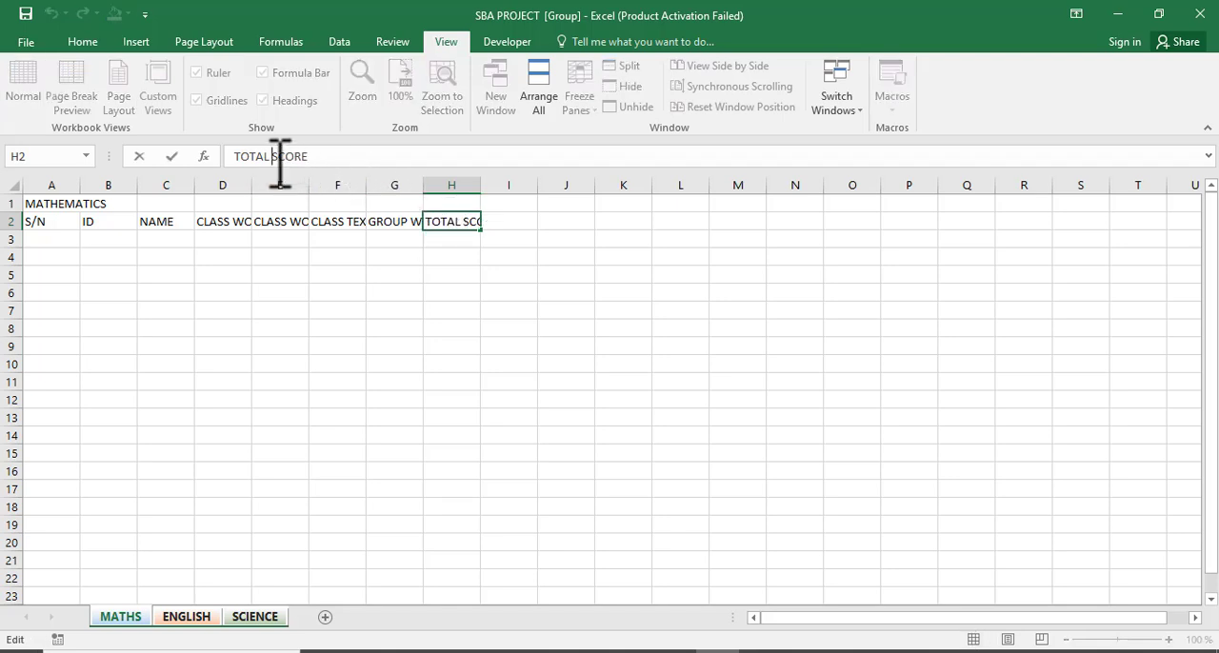
type("SUB S")
key("Tab")
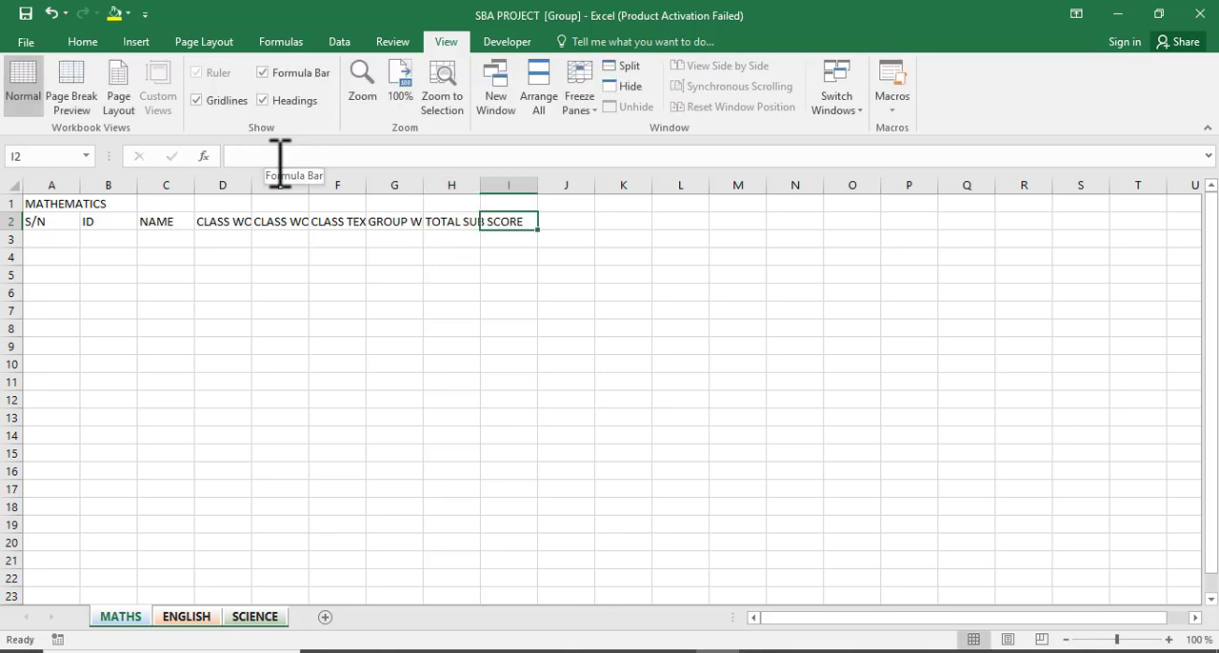
Enter TOTAL CLASS SCORE as the column header in cell I2.
type("TOT")
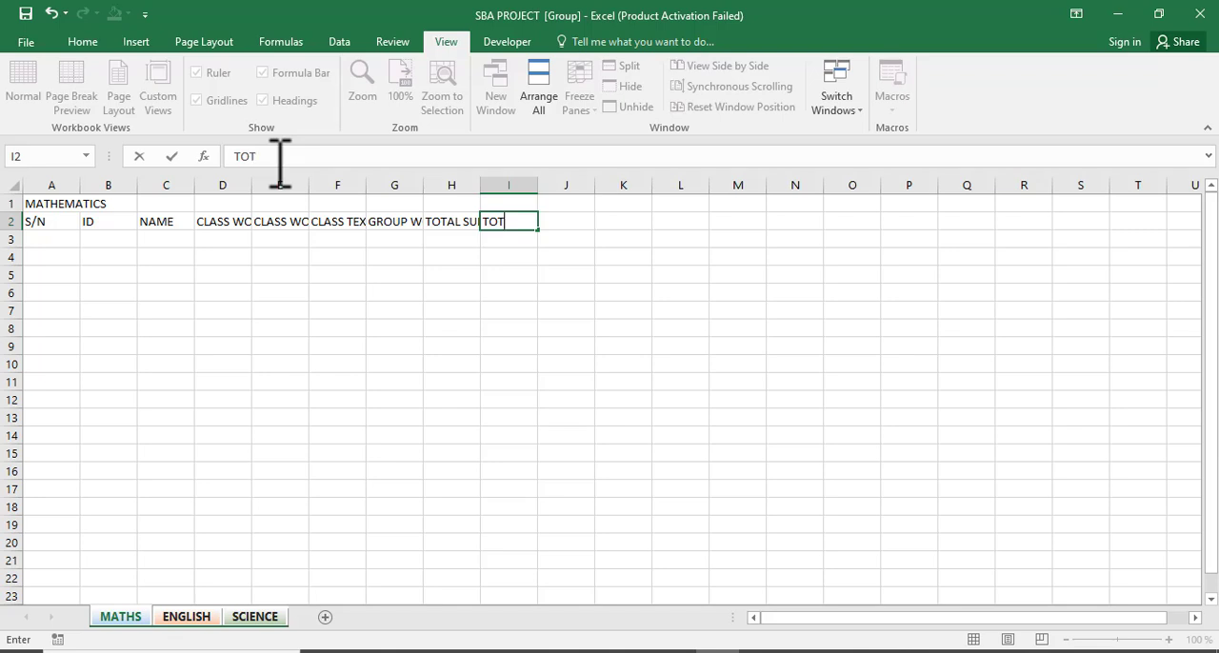
type("AL CLASS")
key("BackSpace")
type("SCORE")
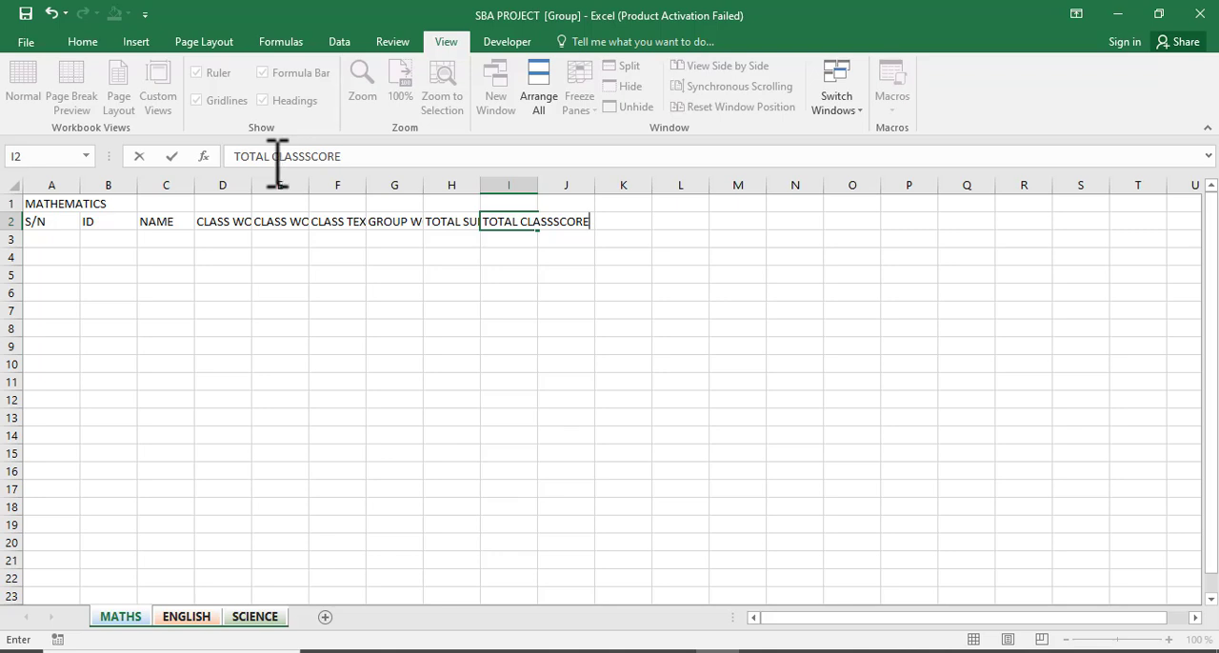
left_click(308, 156)
key("Return")
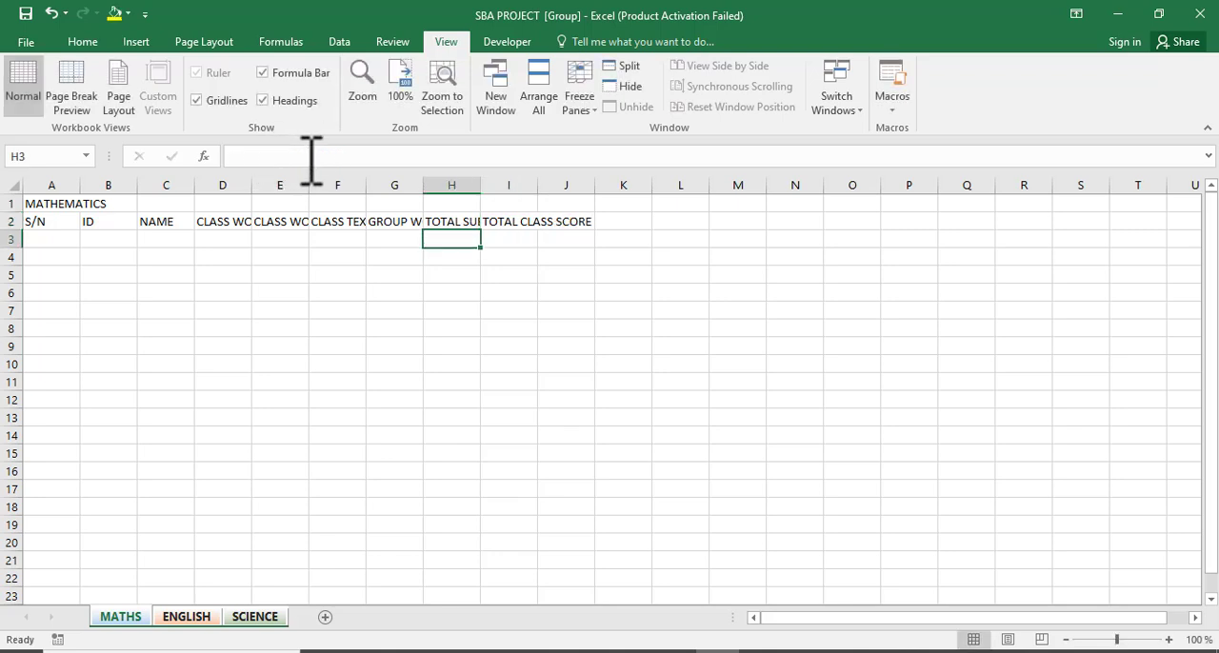
Enter EXAMS SCORE as the column header in cell J2.
left_click(507, 222)
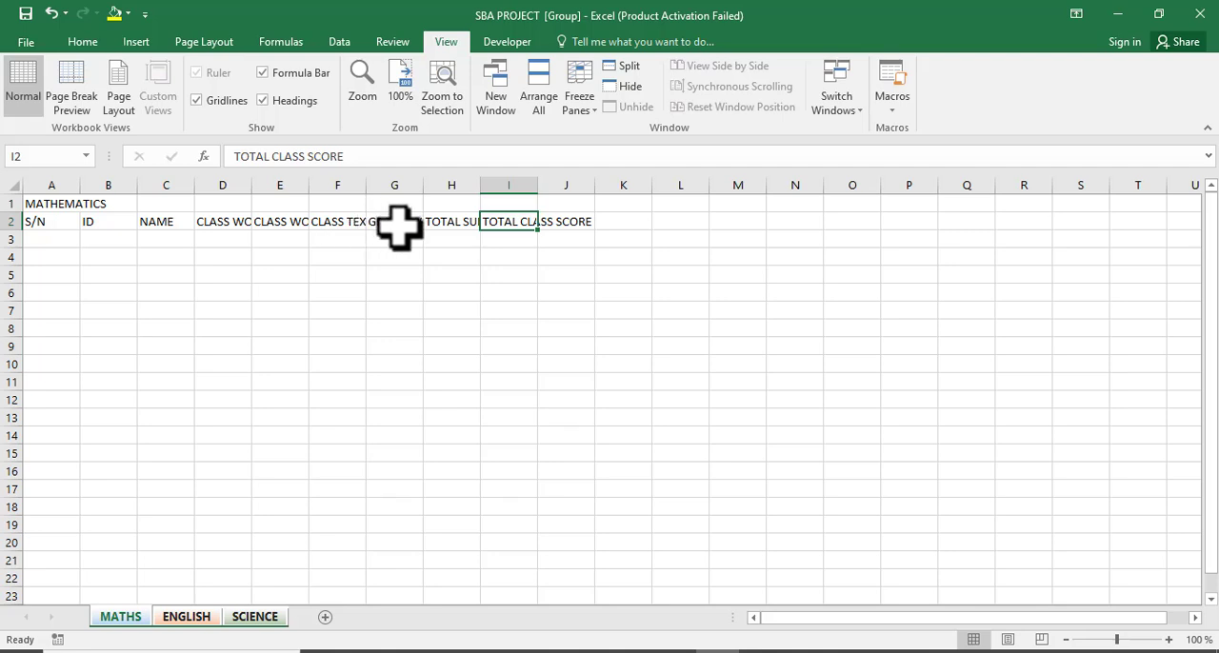
left_click(448, 238)
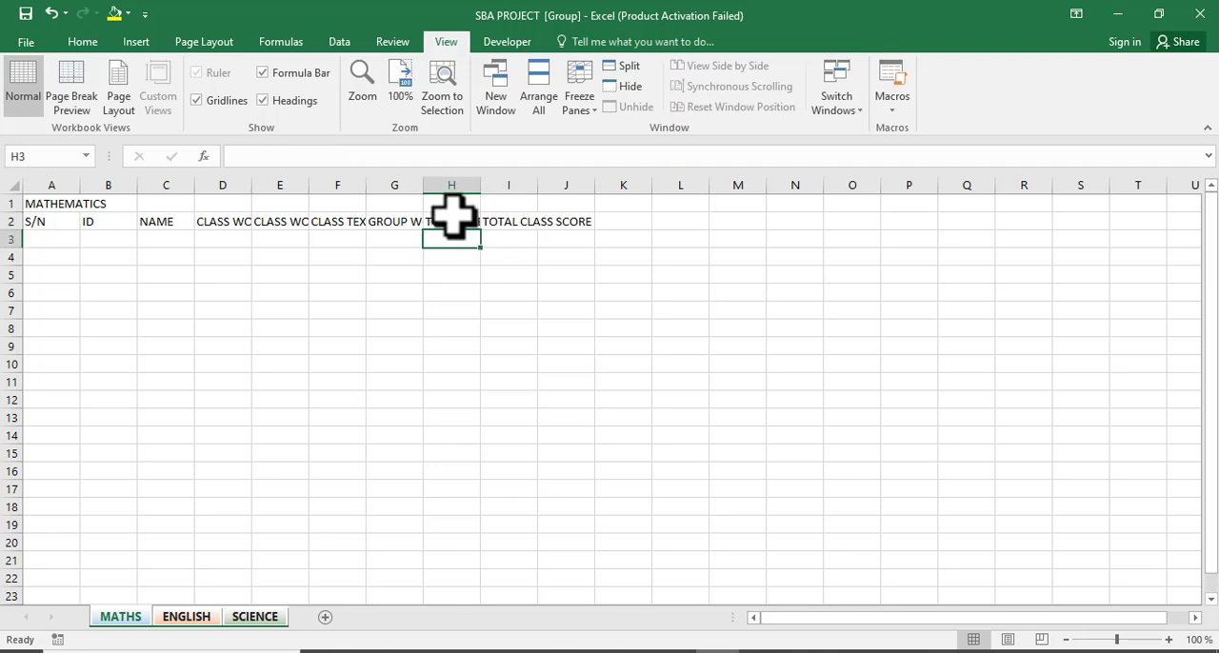
left_click(448, 224)
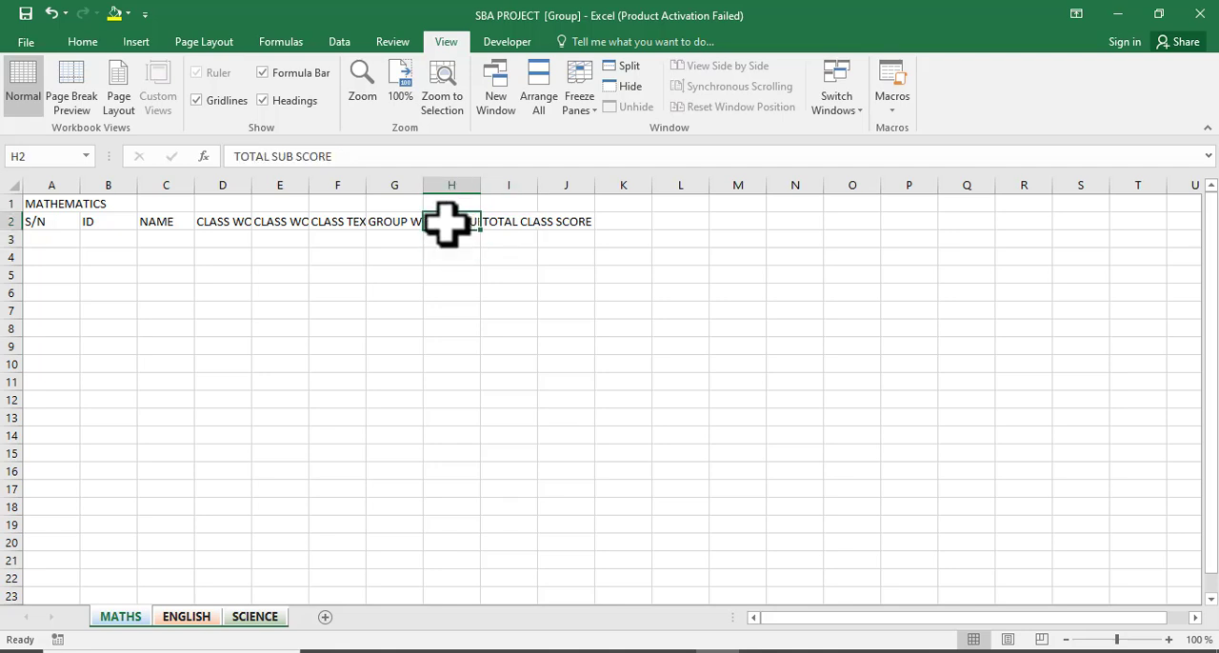
left_click(512, 221)
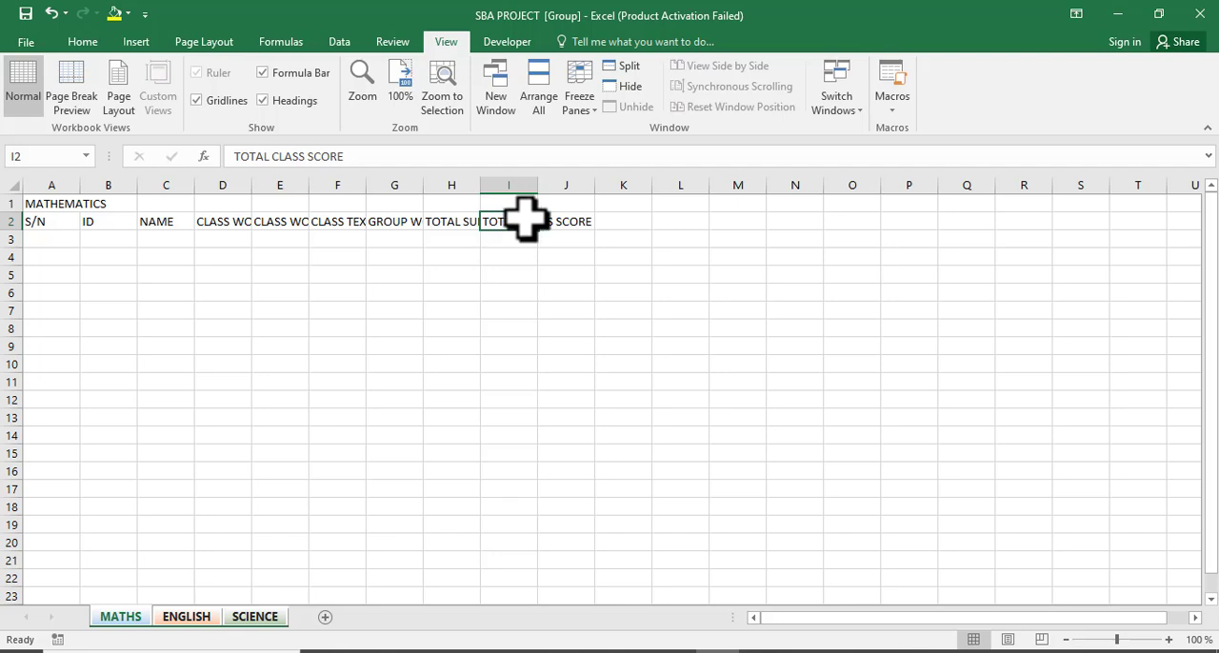
key("Right")
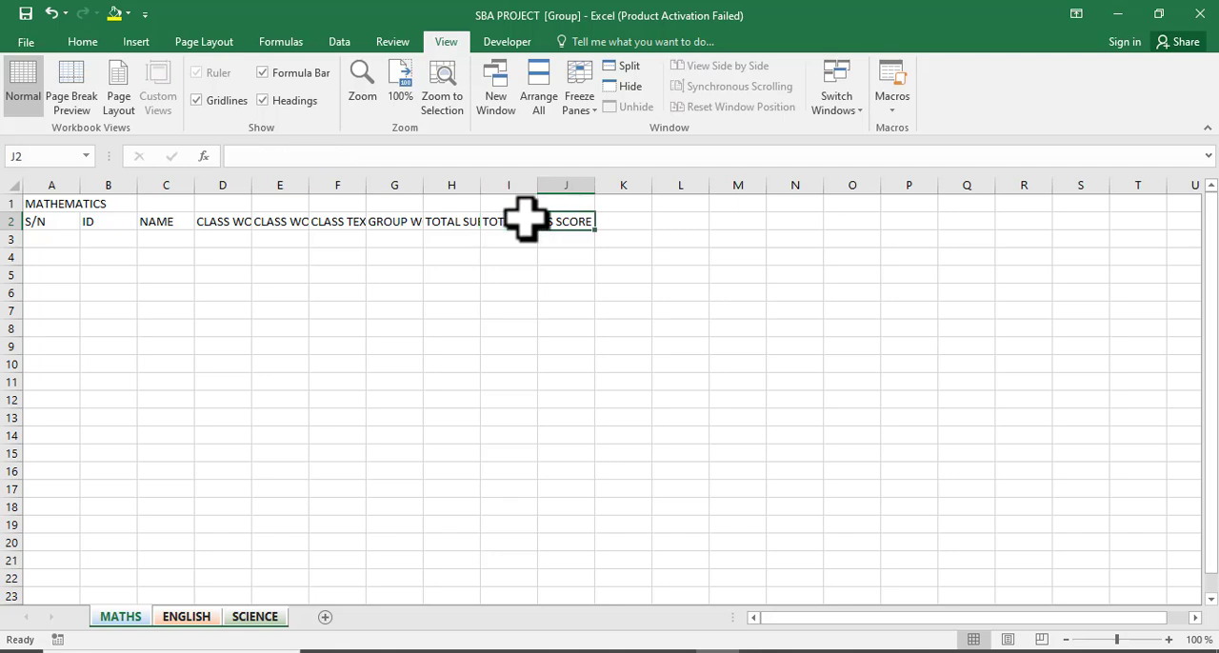
type("EXAM")
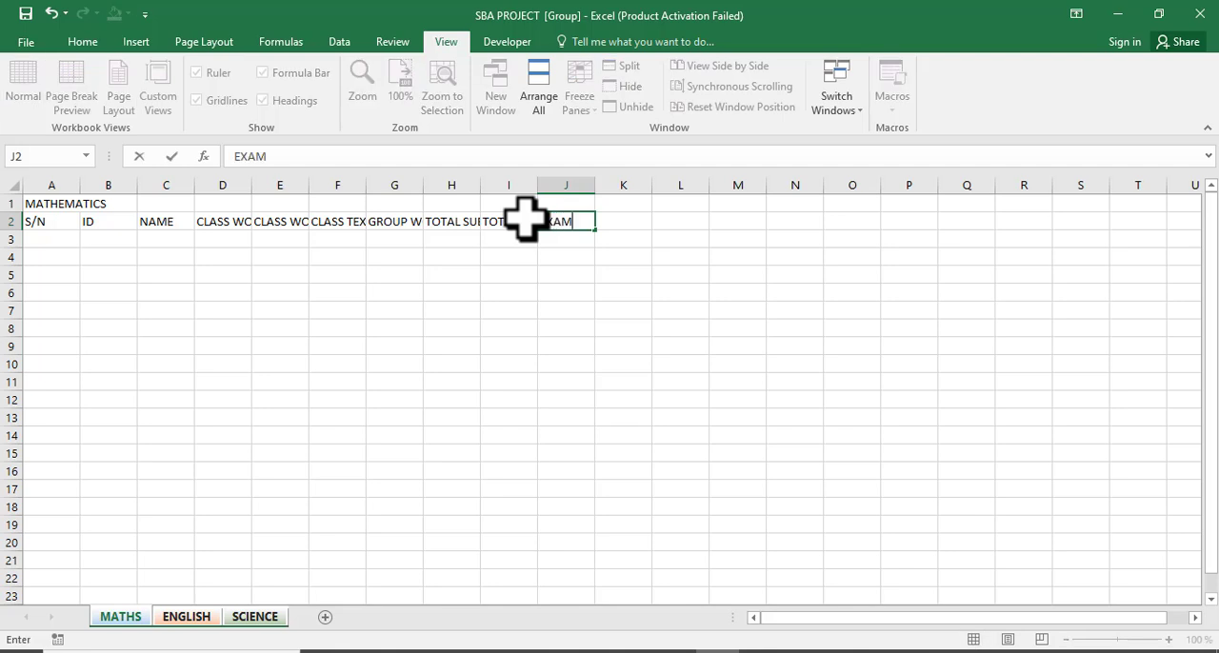
type("S SCORE")
key("Right")
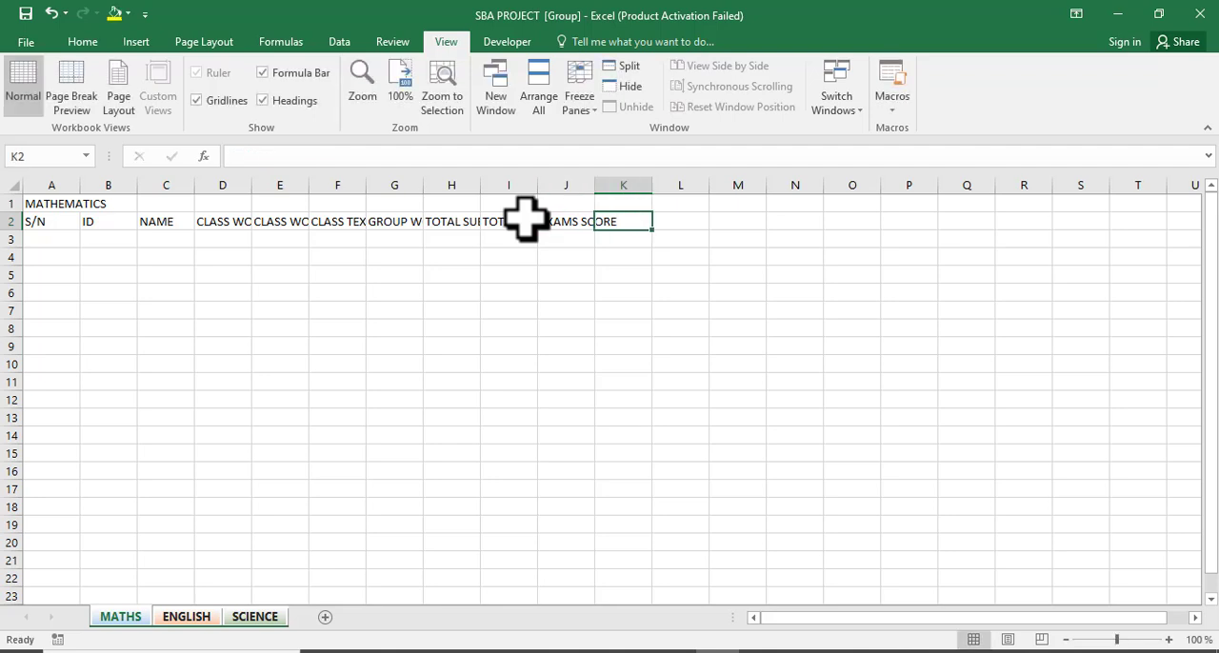
Enter TORTAL EXAMS SCORE as the column header in cell K2, adding a space between EXAMS and SCORE.
type("TORR")
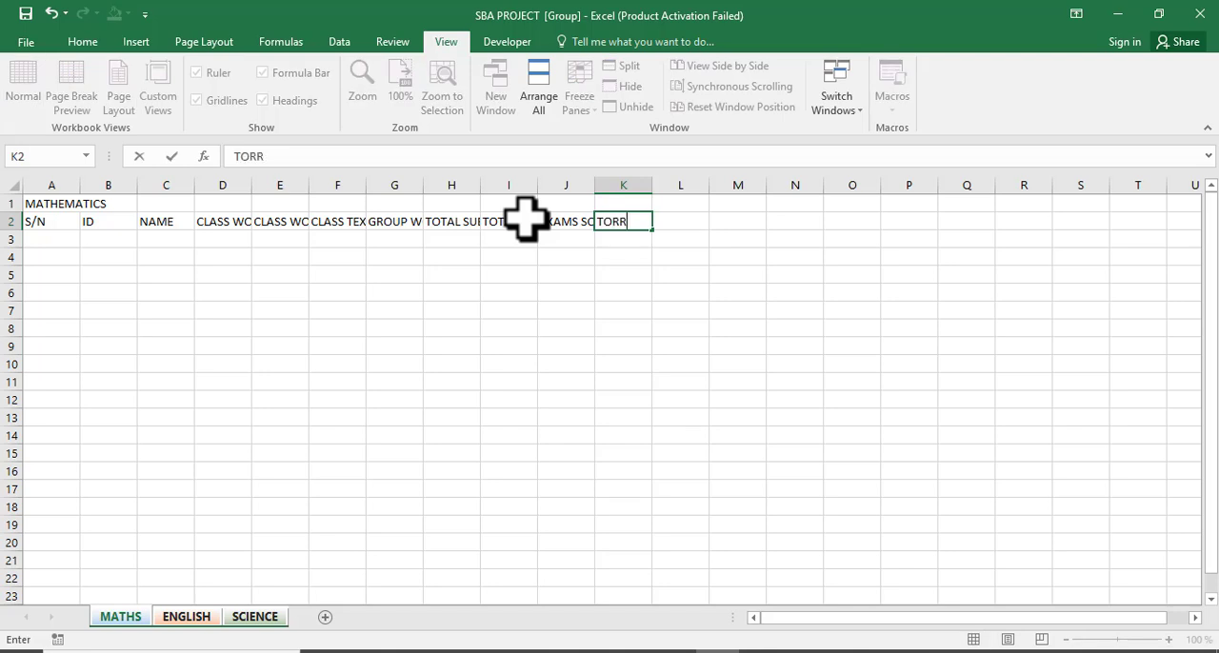
key("BackSpace")
type("TAL EXAMS")
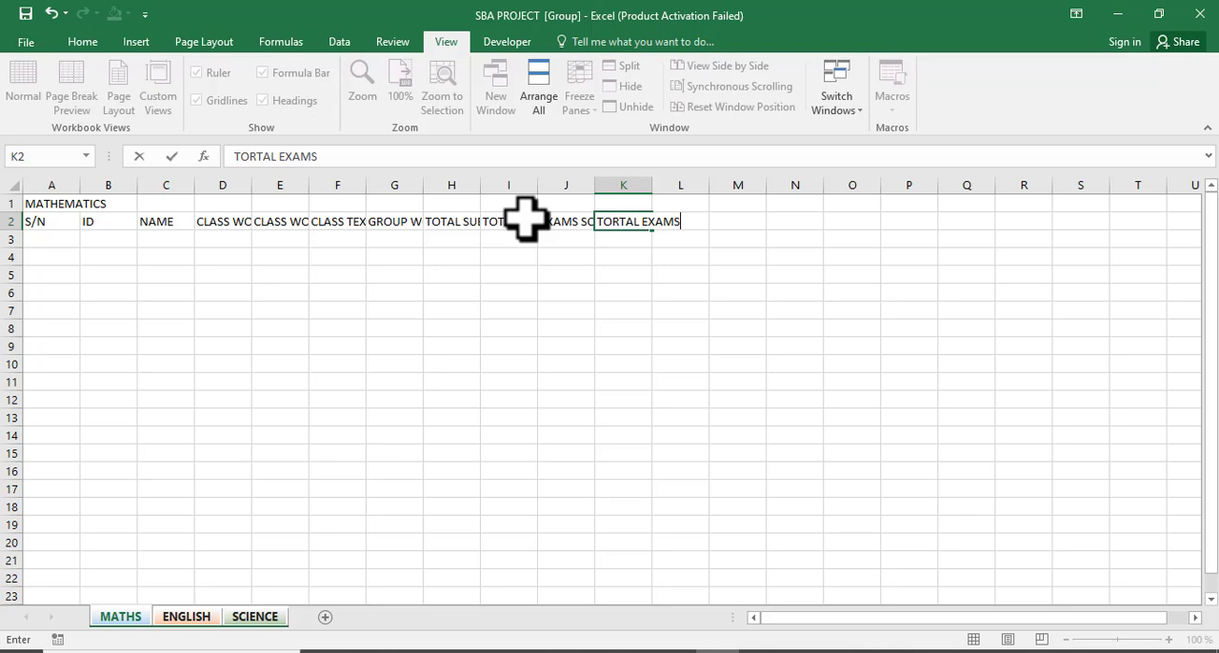
type("SCORE")
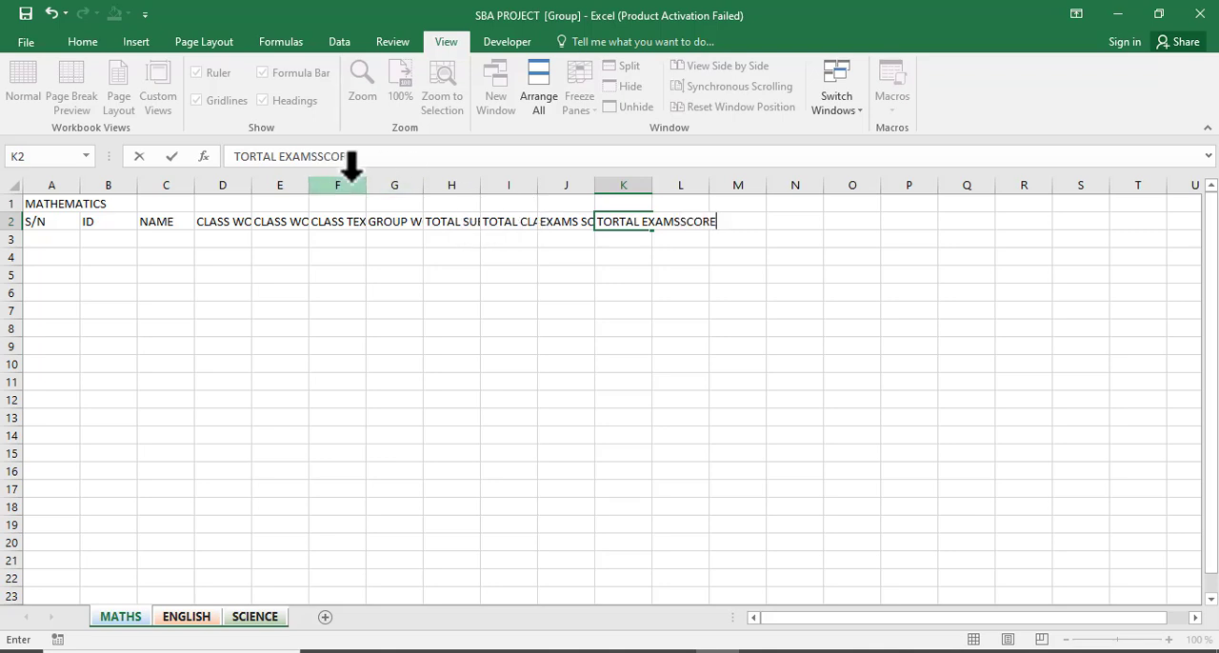
left_click(326, 164)
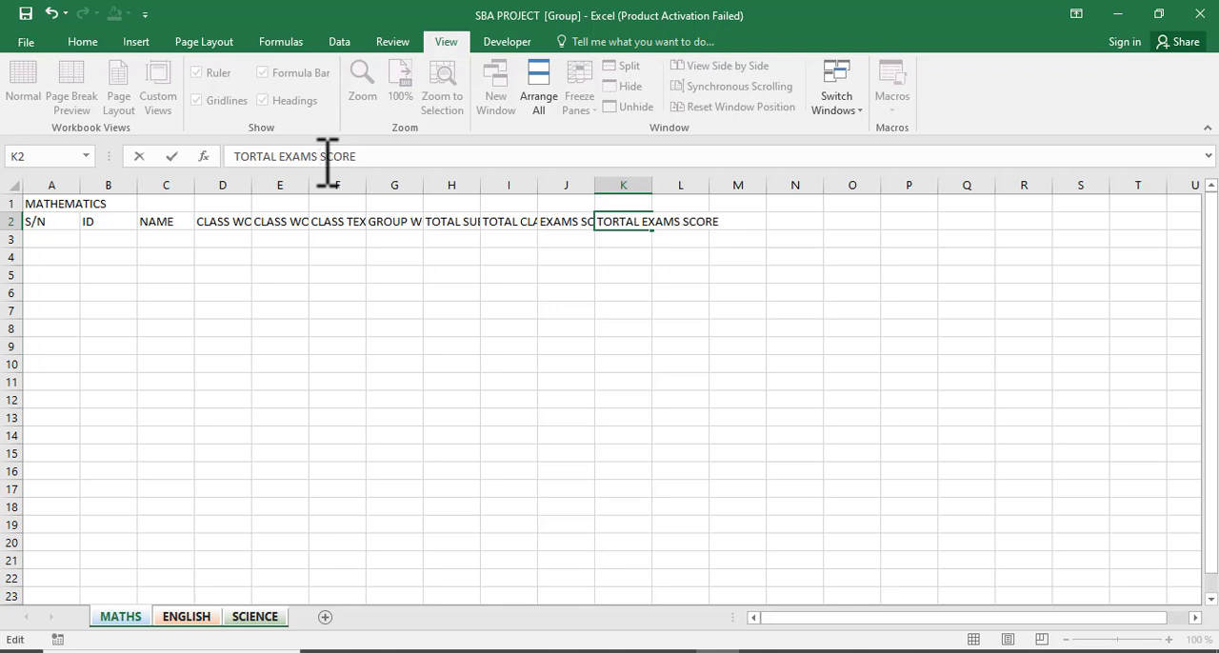
key("Tab")
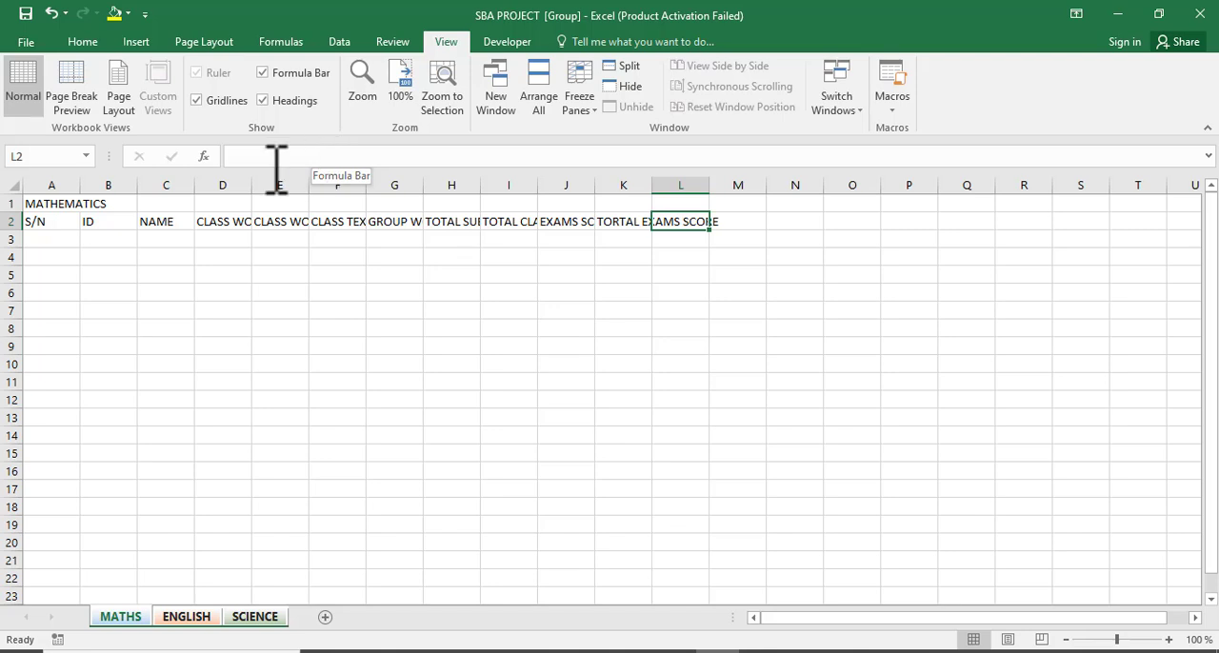
Correct the K2 header to TOTAL EXAMS SCORE by deleting the extra R.
key("Left")
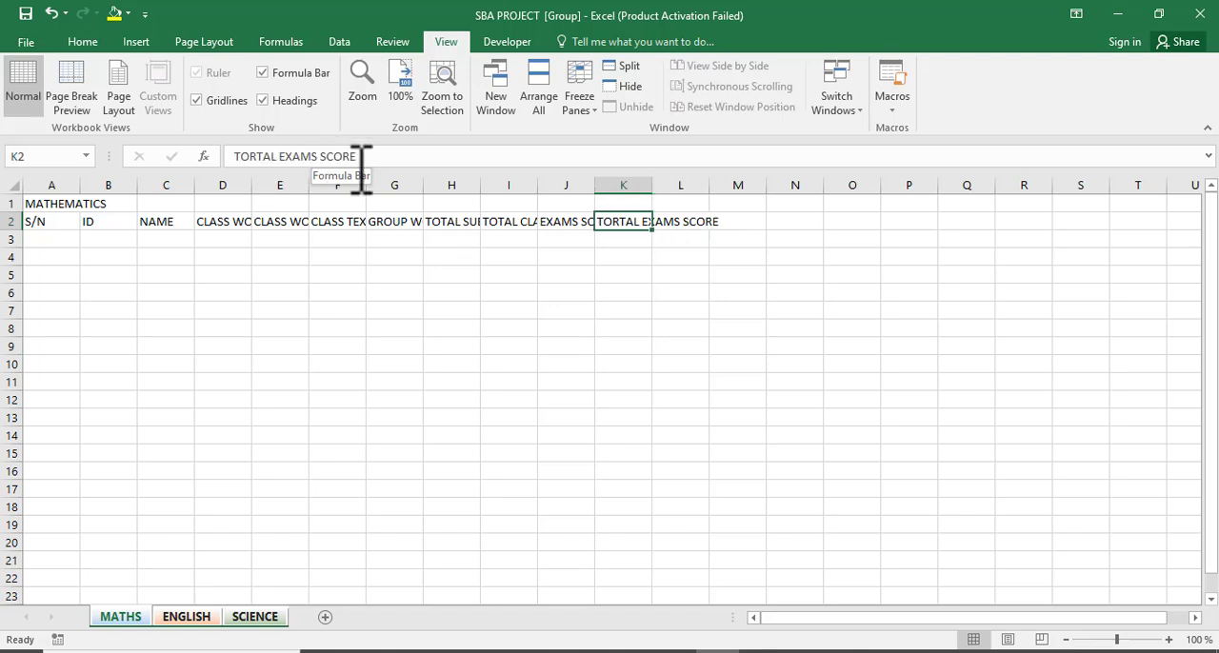
left_click(264, 157)
left_click(262, 157)
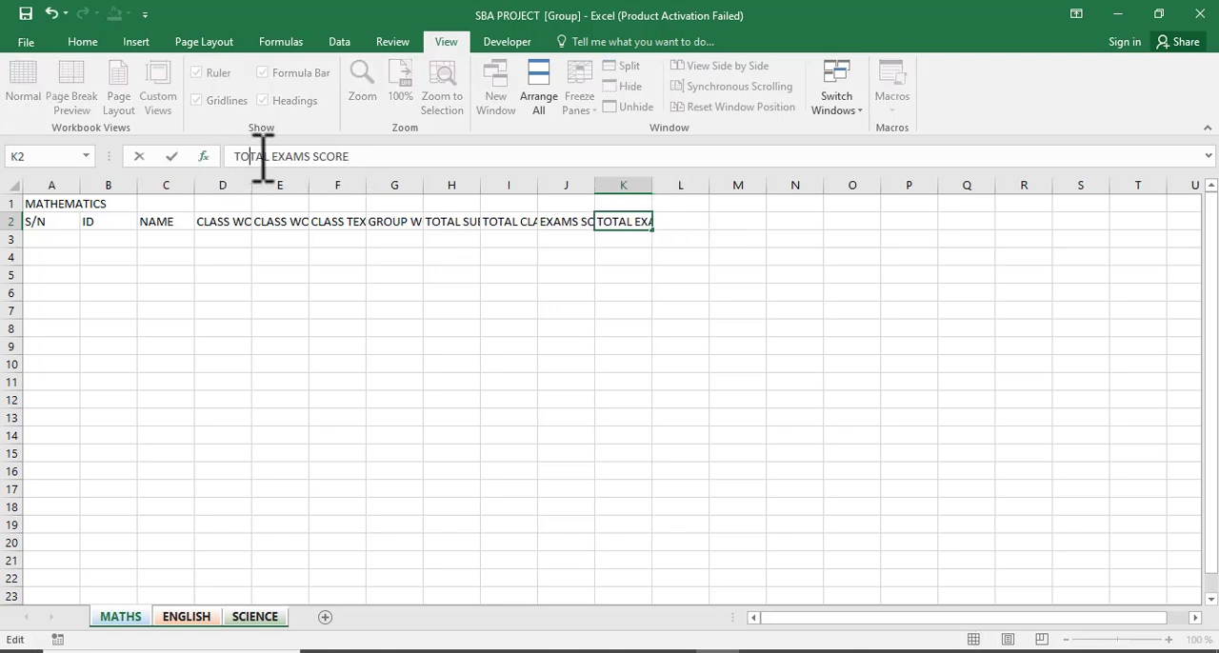
key("BackSpace")
key("Tab")
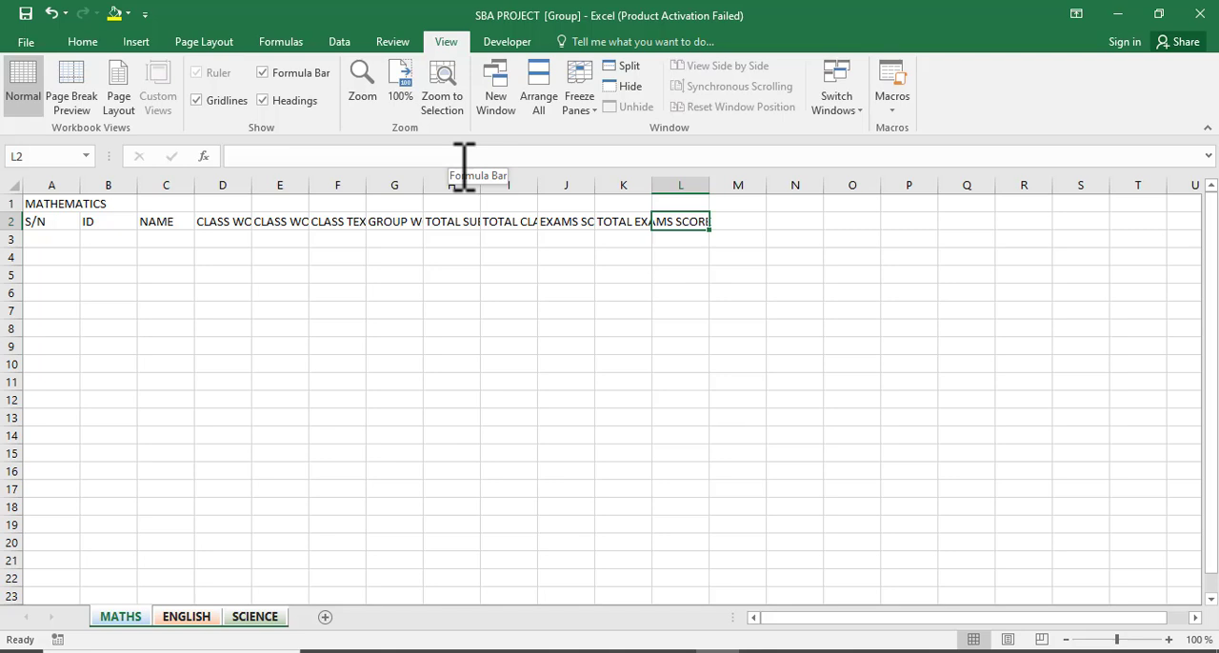
Enter OVERALL SCORE as the column header in cell L2.
key("Left")
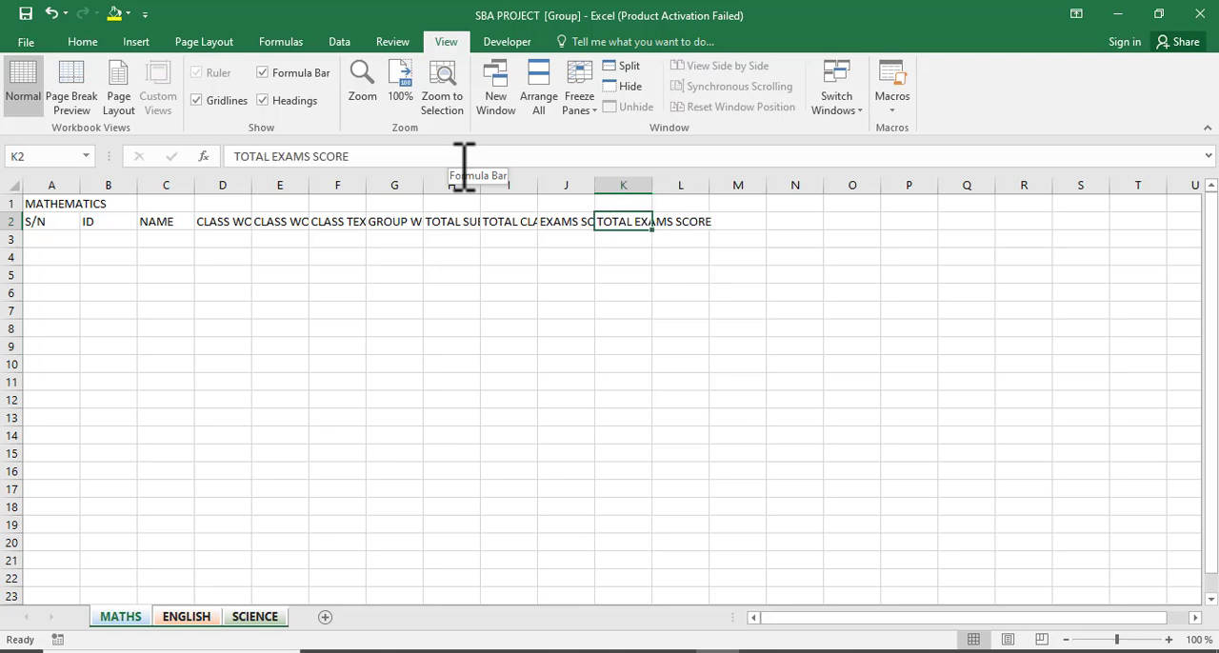
key("Right")
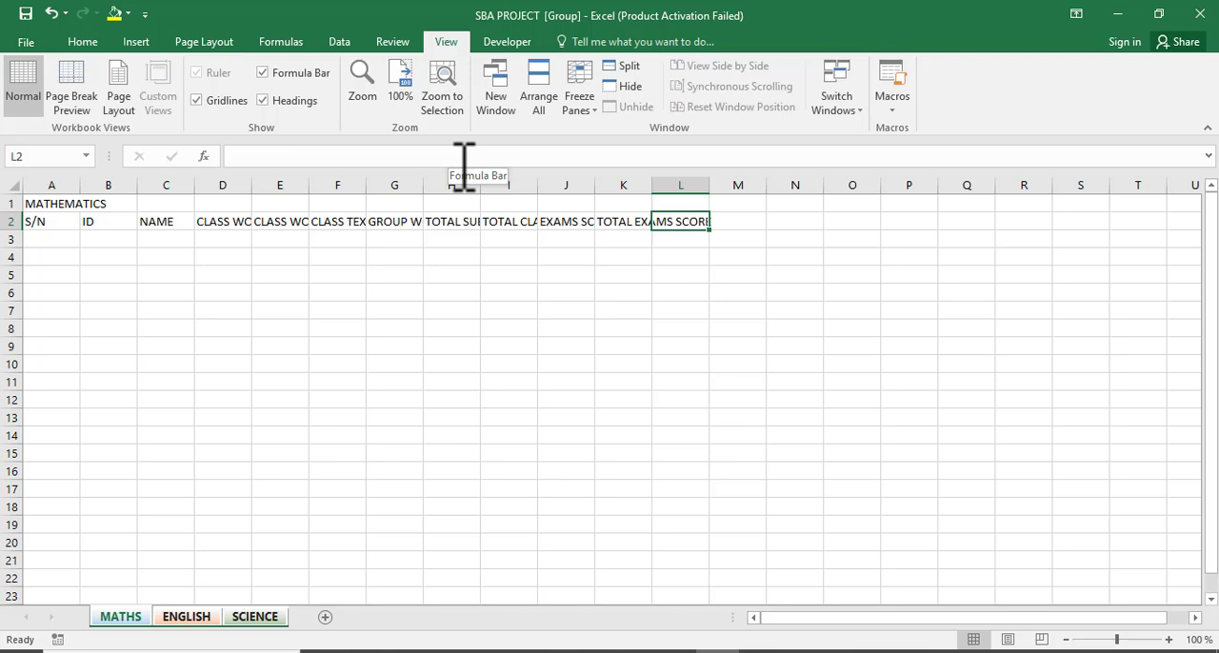
type("O")
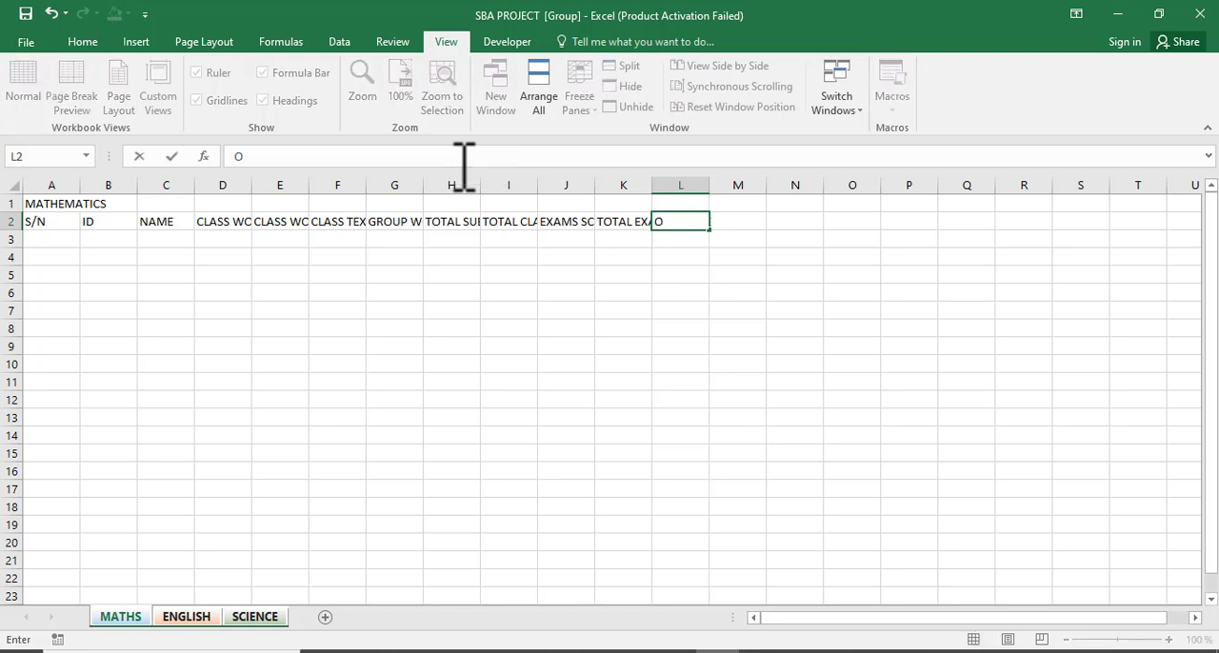
type("VERALL SCORE")
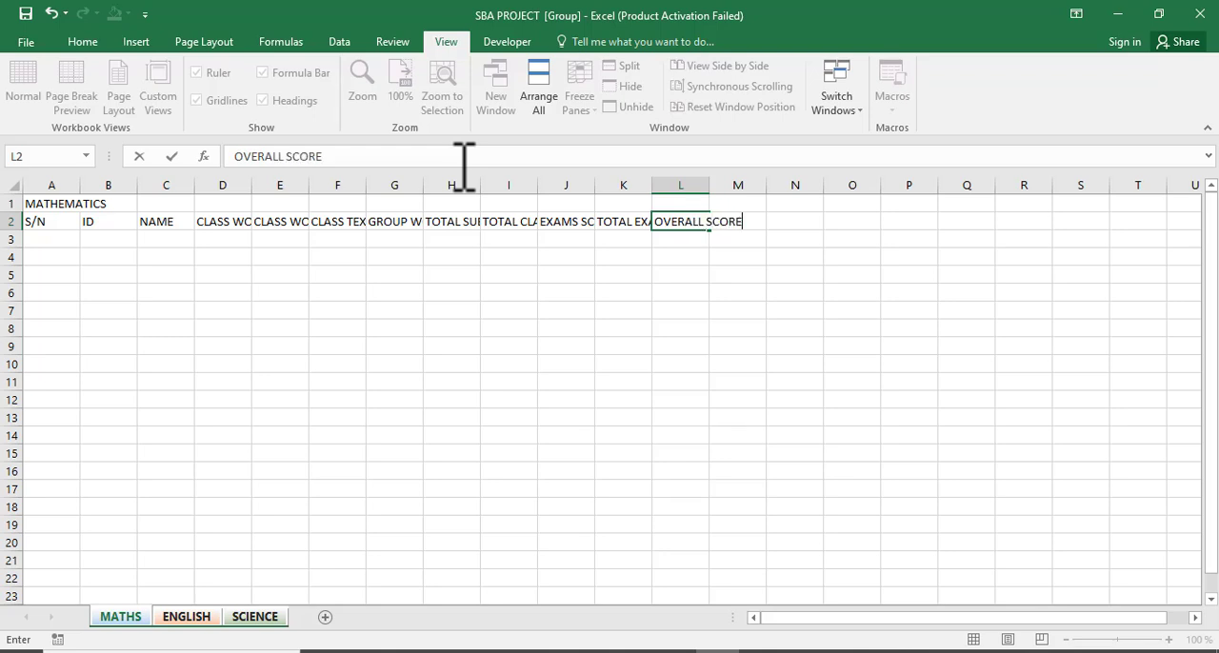
key("Tab")
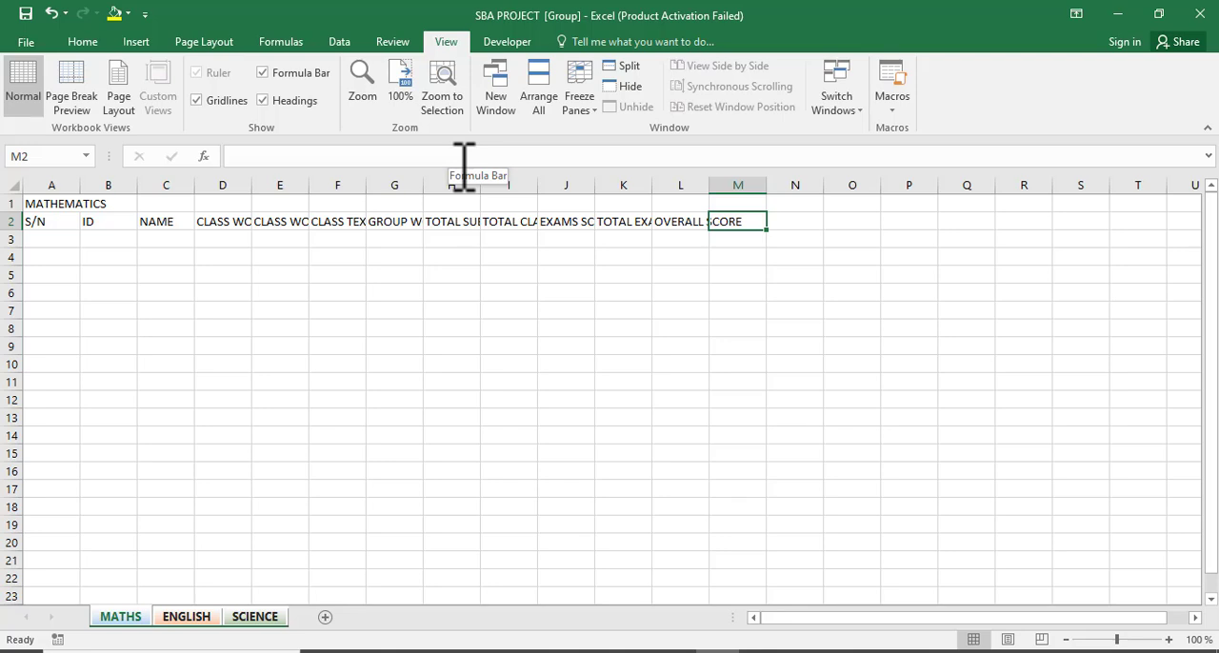
Enter POSITION as the column header in cell M2.
type("POS")
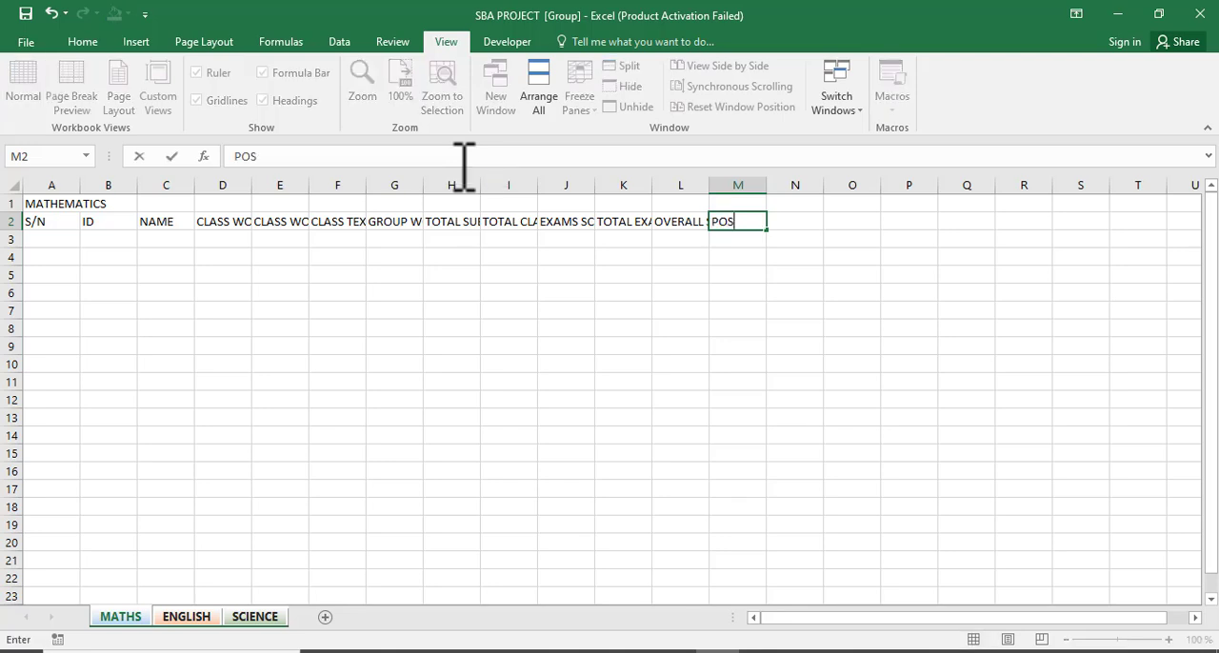
type("ITION")
key("Tab")
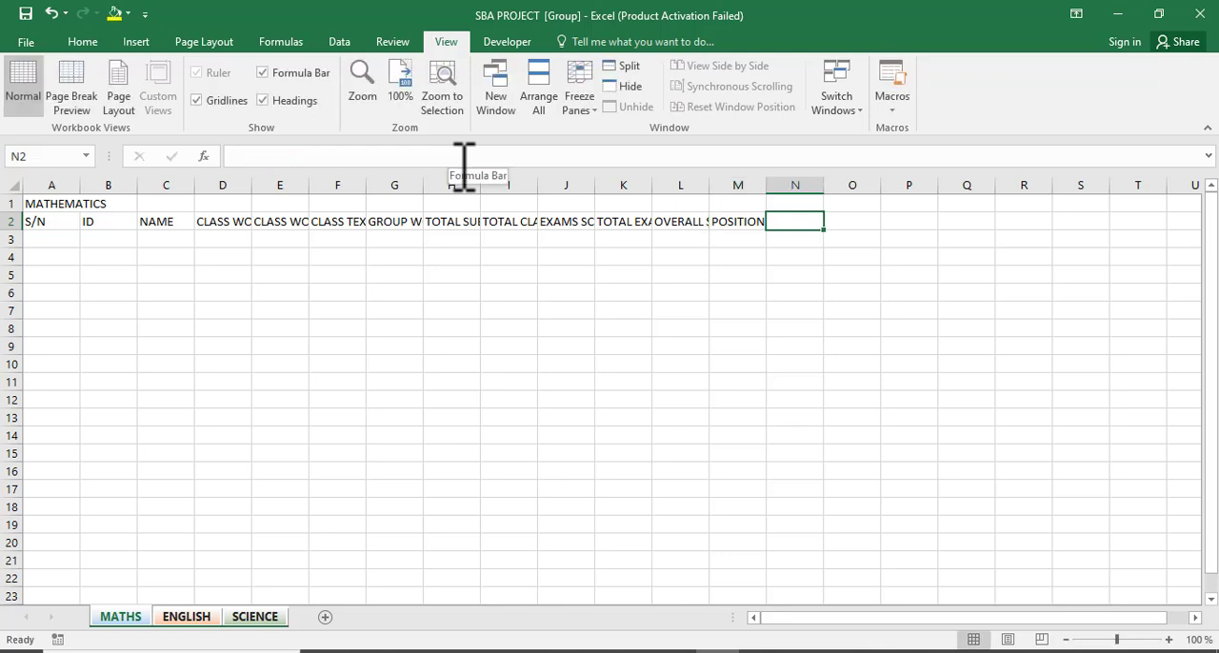
Enter GRADE in N2 and REMARKS in O2 as column headers.
type("GRADE")
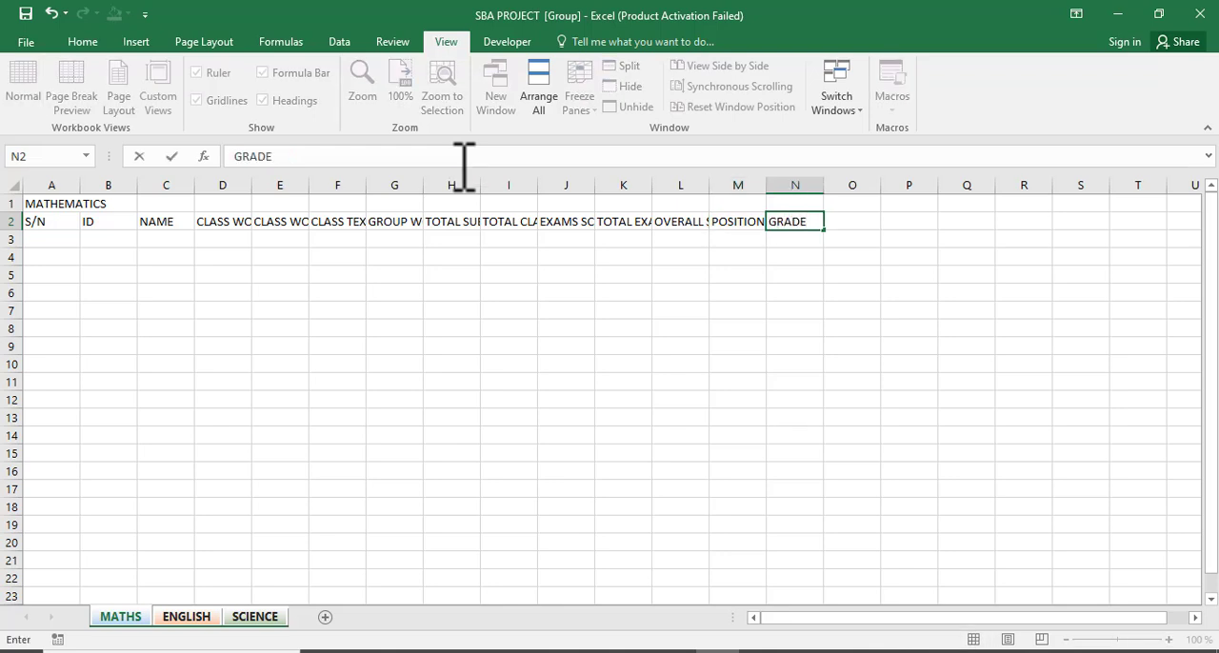
key("Tab")
type("REM")
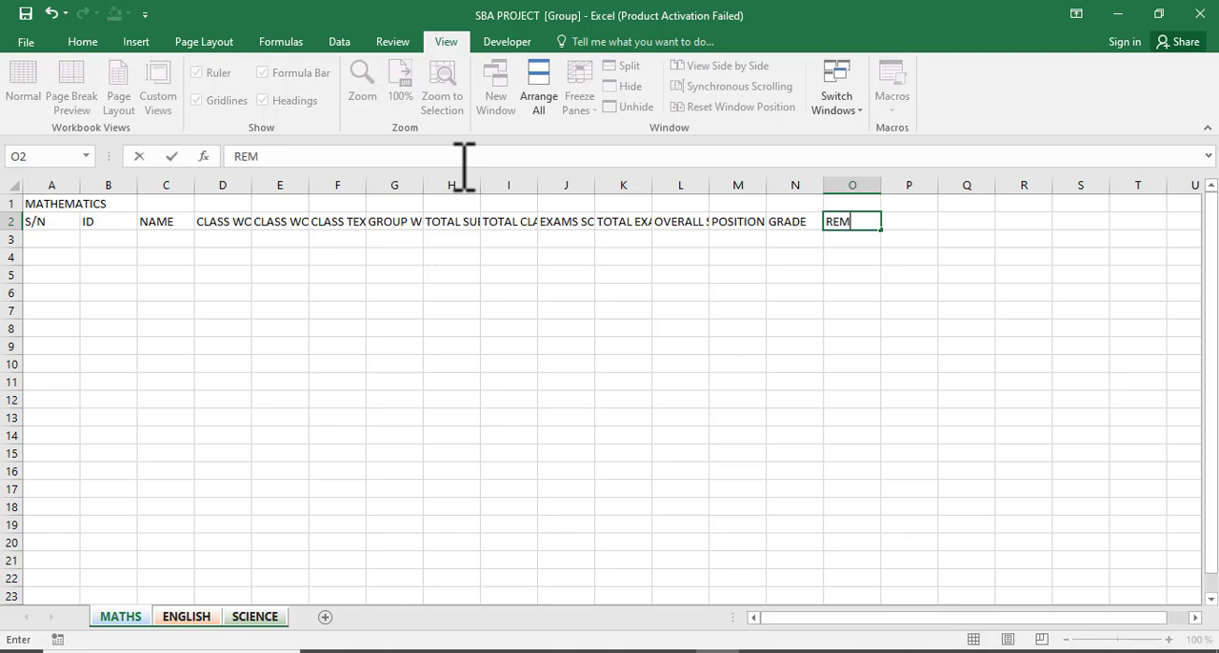
type("ARKS")
key("Return")
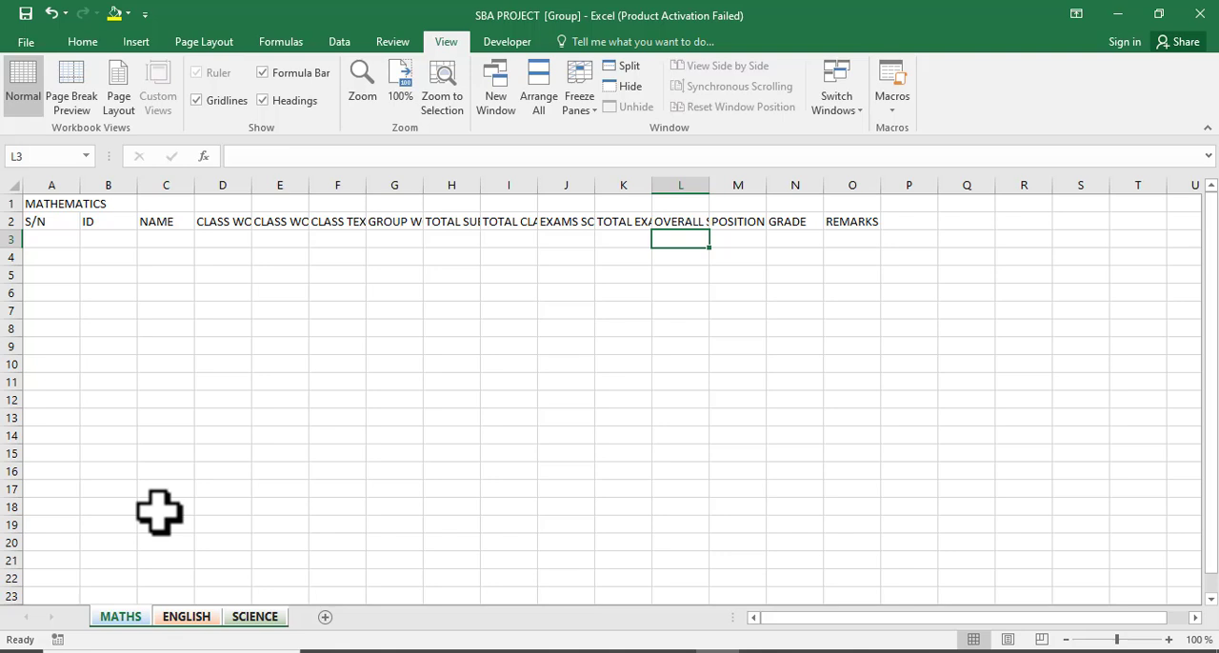
Browse the ENGLISH and SCIENCE sheets to check their headers and regroup all three sheets.
left_click(191, 615)
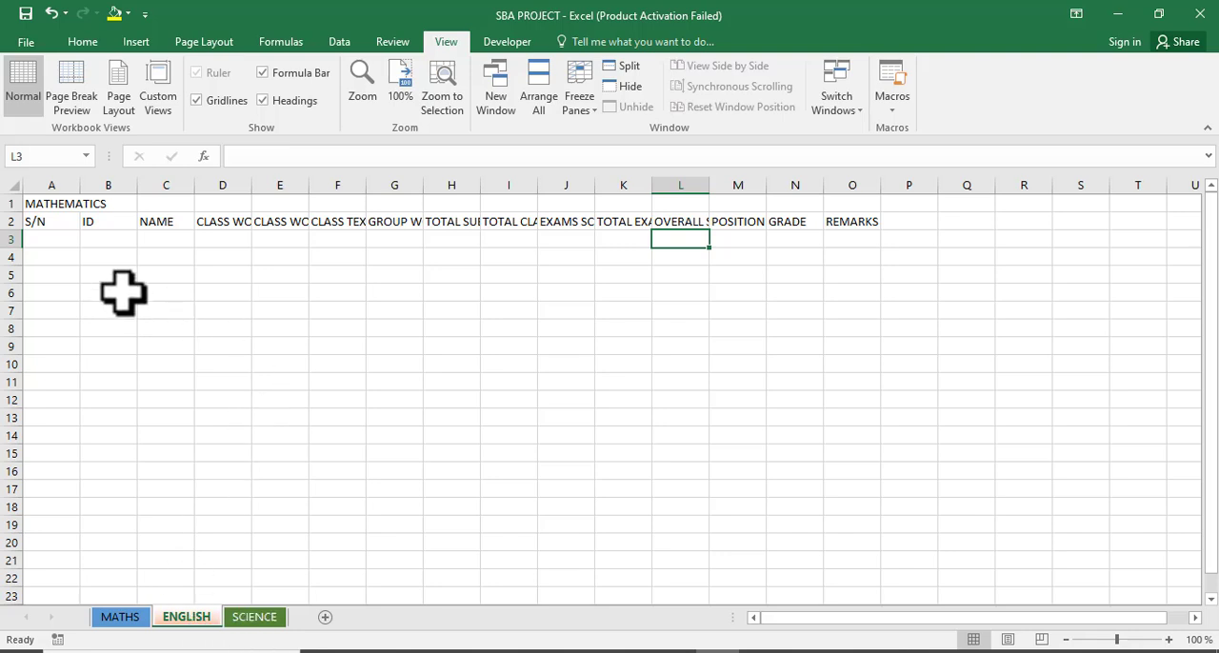
left_click(255, 617)
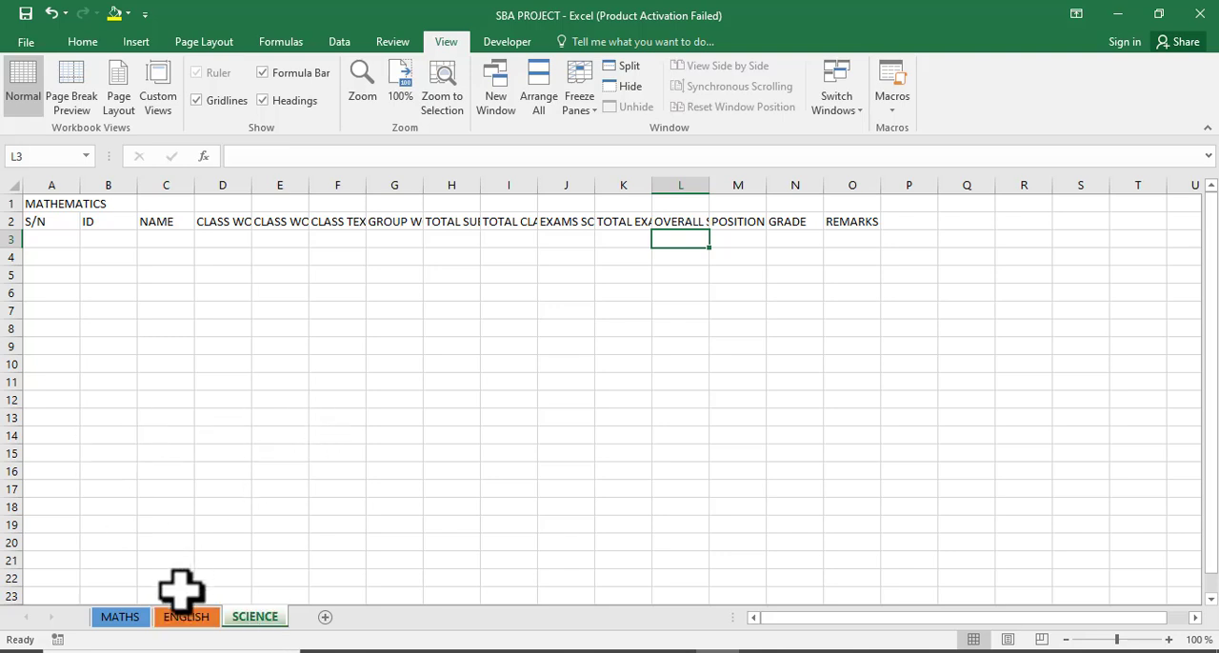
left_click(136, 621)
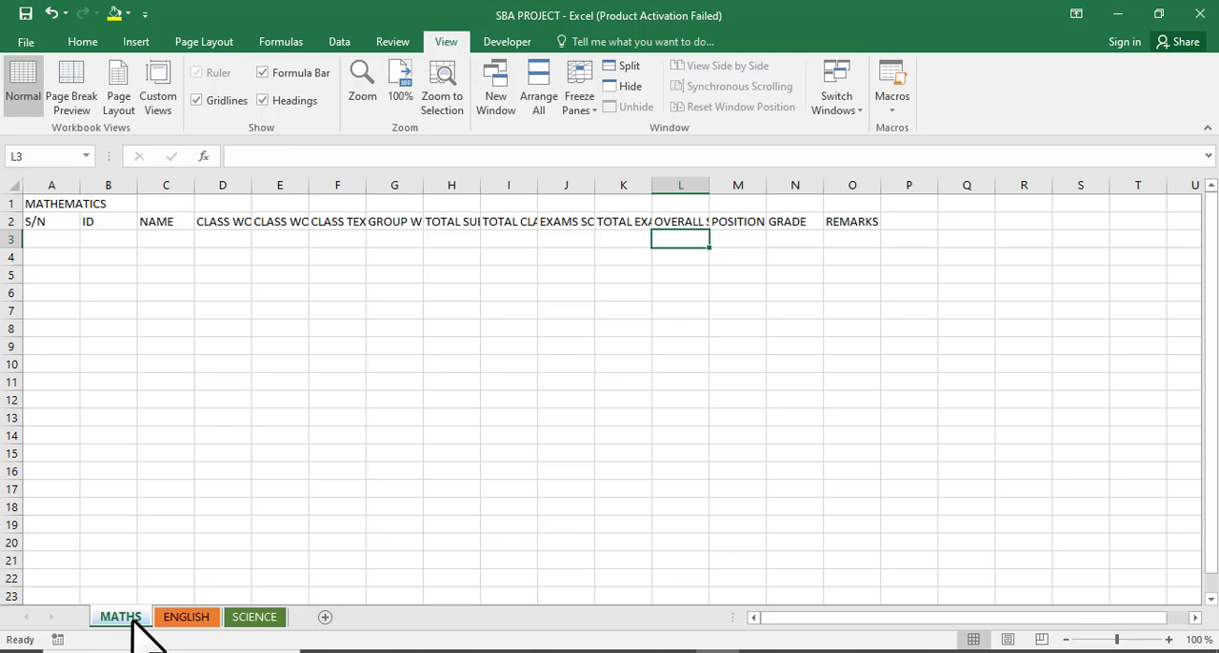
left_click(185, 619, "ctrl")
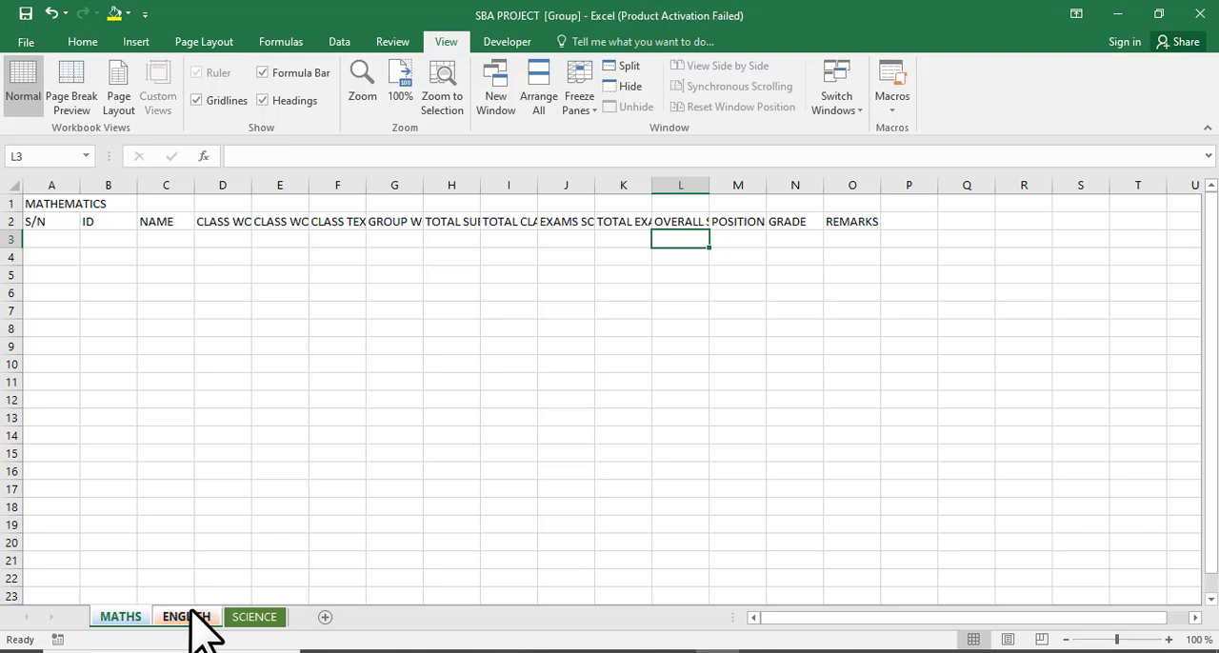
left_click(255, 617, "ctrl")
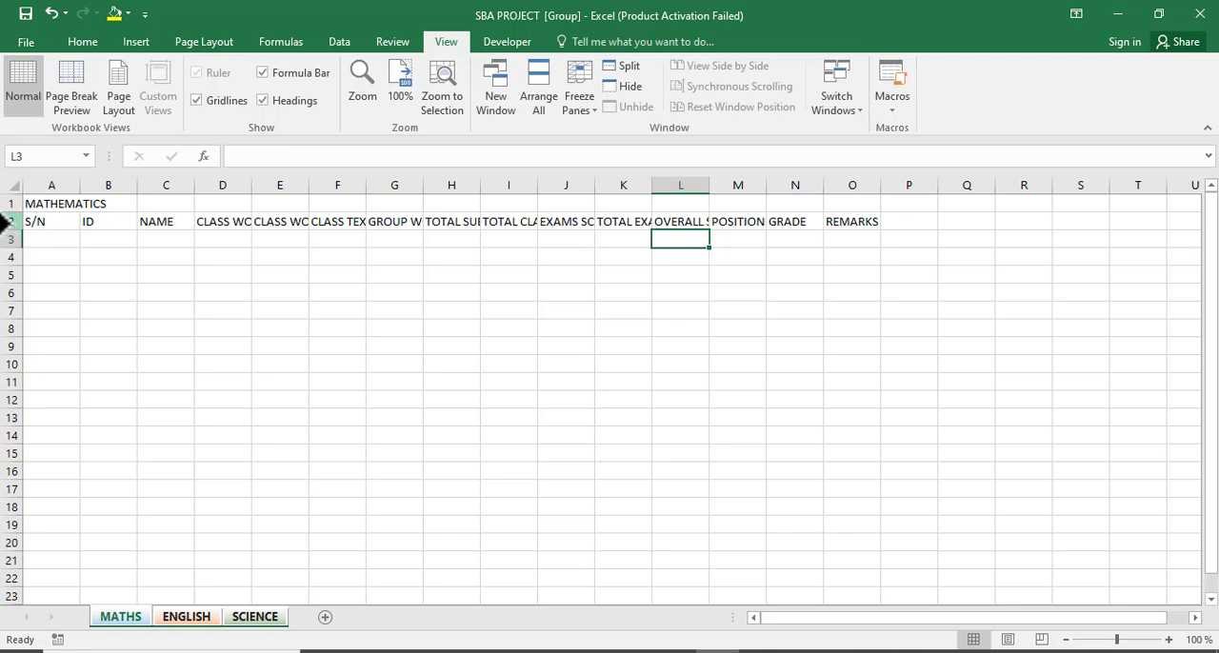
Apply Wrap Text to the header cells A2 to O2.
left_click_drag(7, 221, 832, 218)
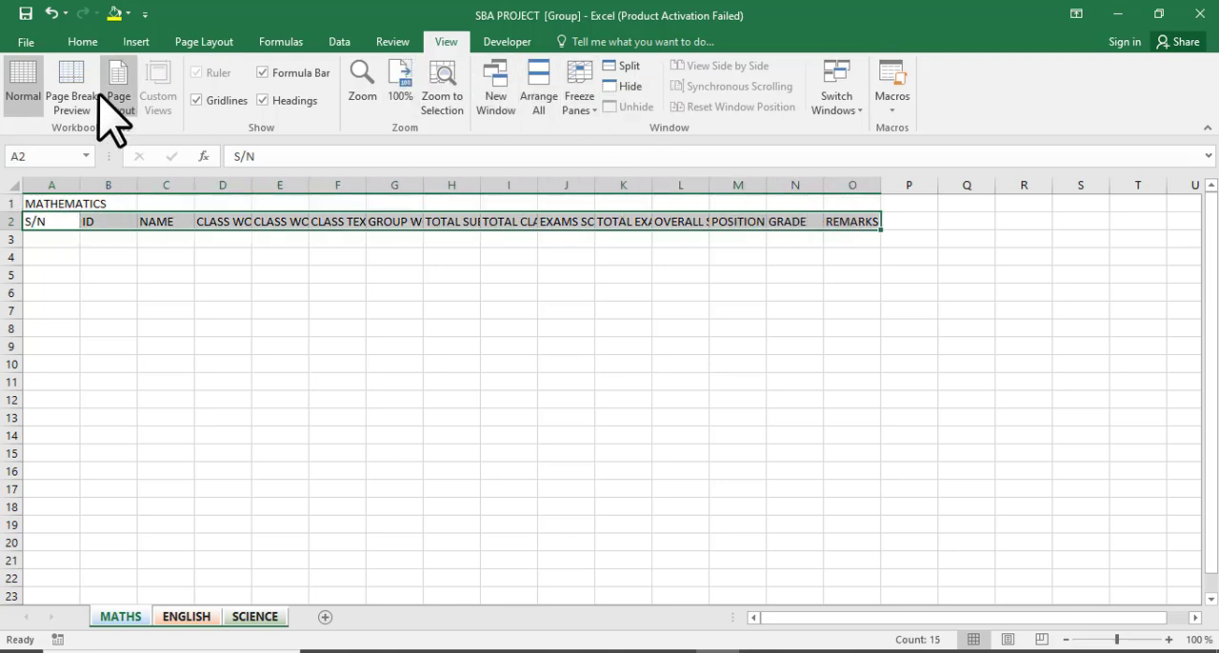
left_click(82, 43)
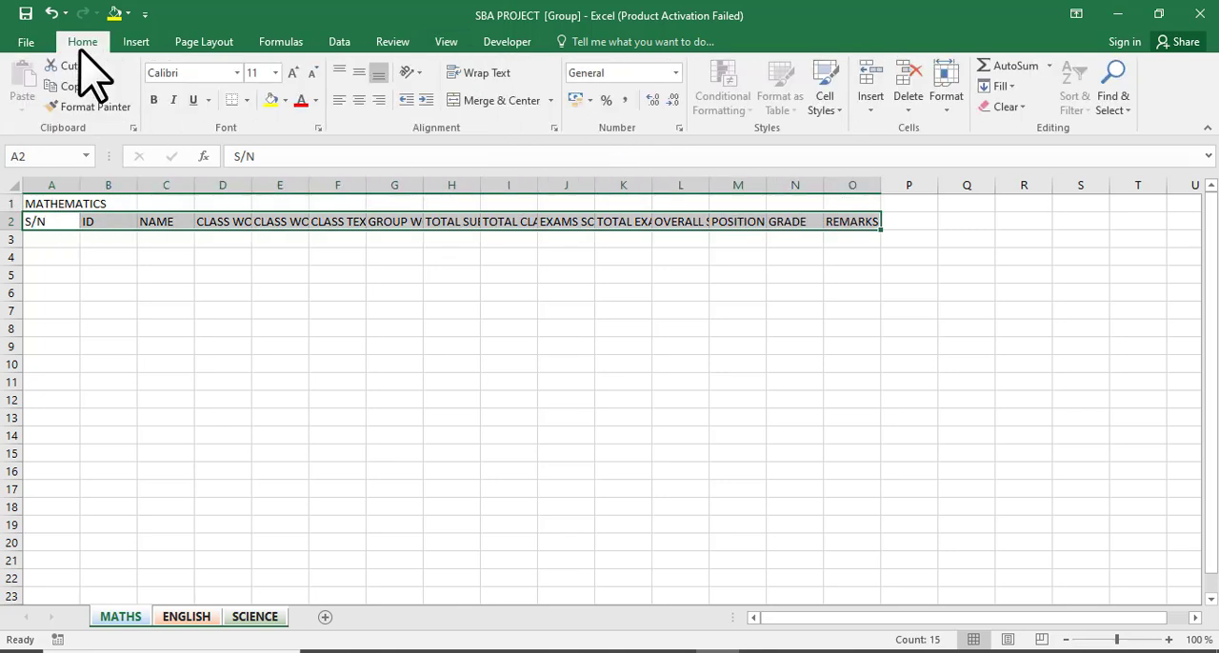
left_click(483, 73)
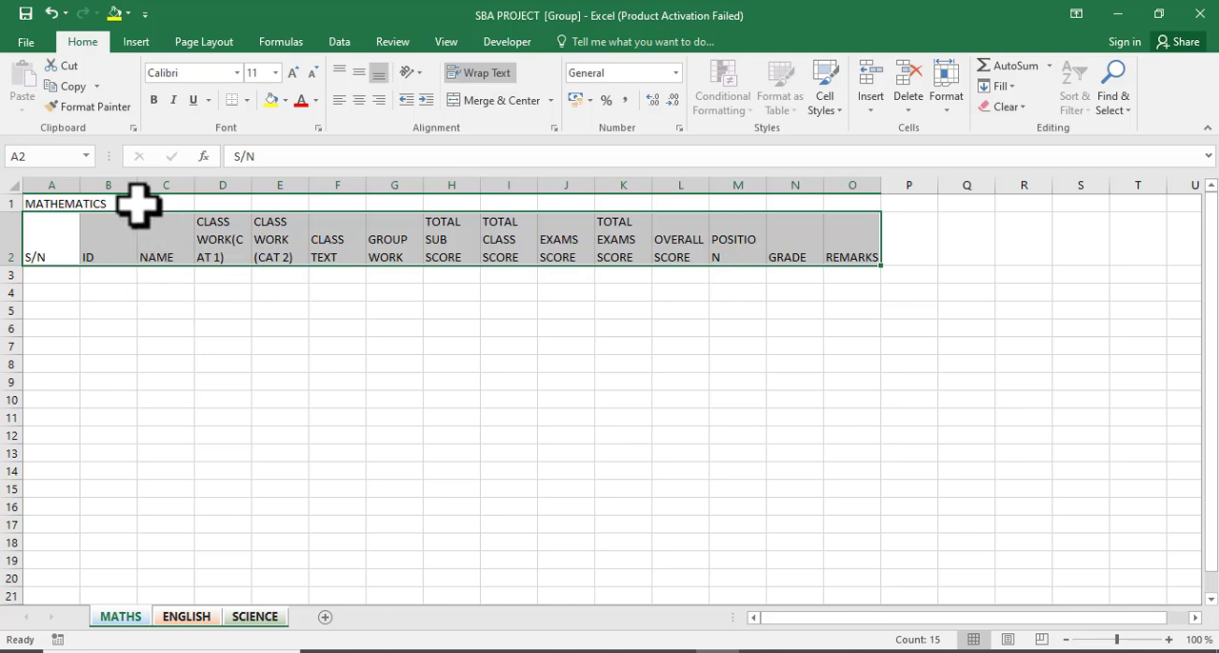
Merge and centre the MATHEMATICS title across cells A1 to O1.
left_click(69, 204)
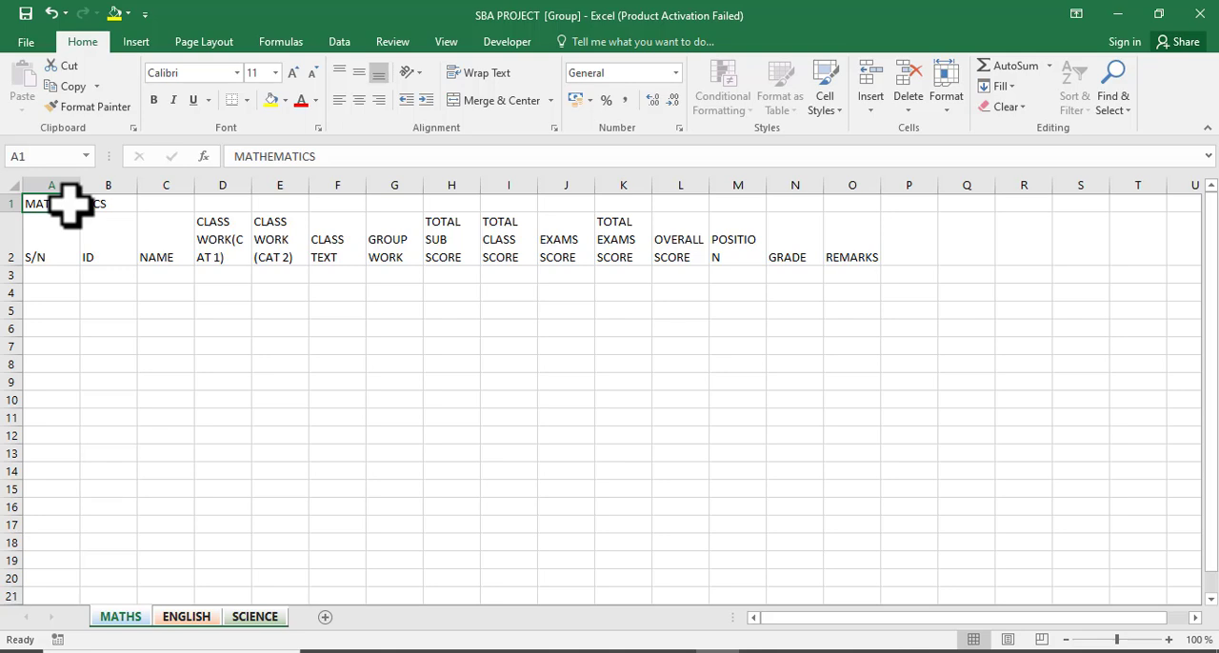
left_click_drag(48, 204, 342, 199)
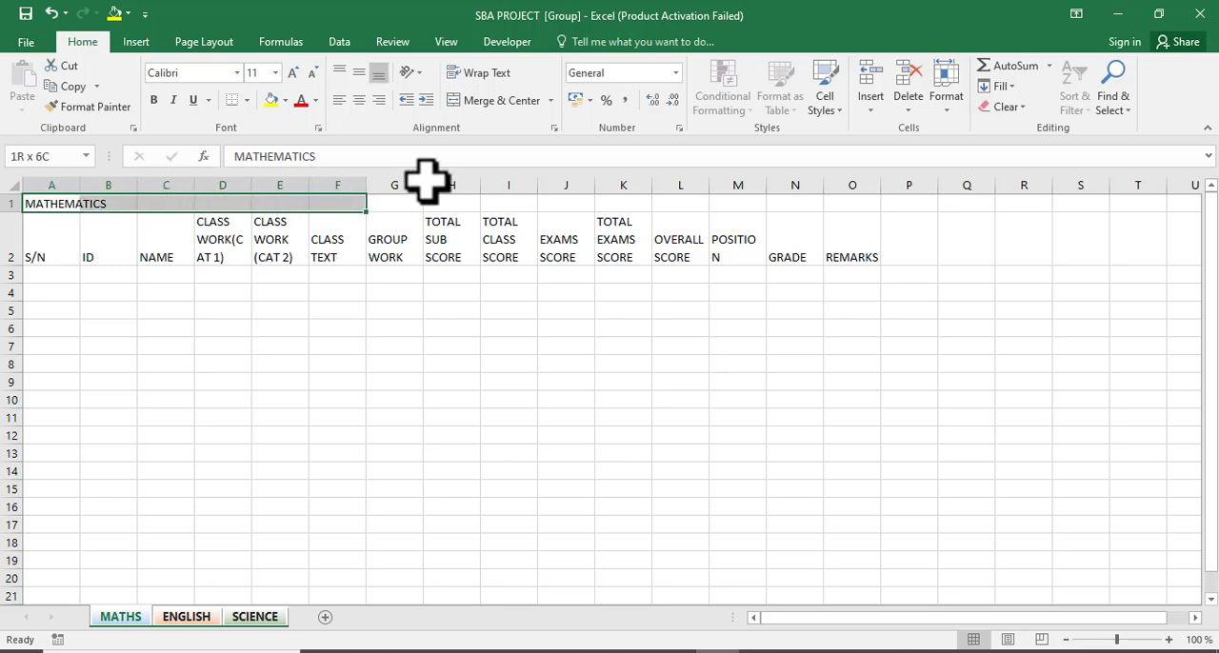
left_click_drag(566, 202, 678, 195)
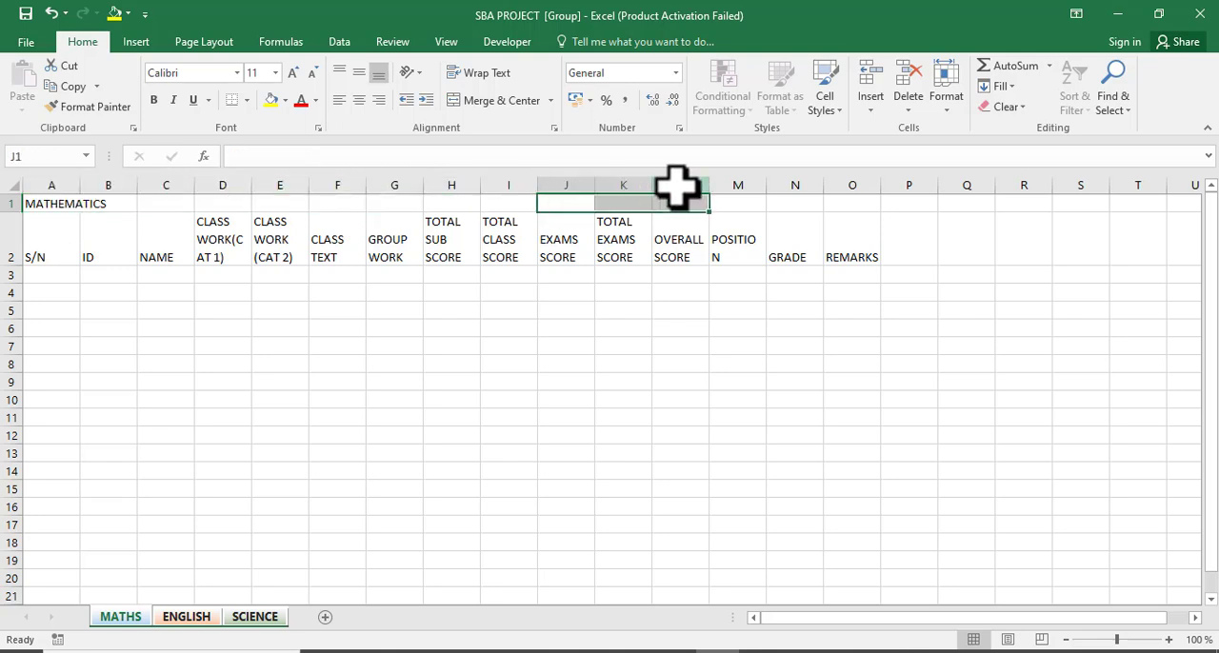
left_click(49, 204)
left_click_drag(50, 204, 854, 198)
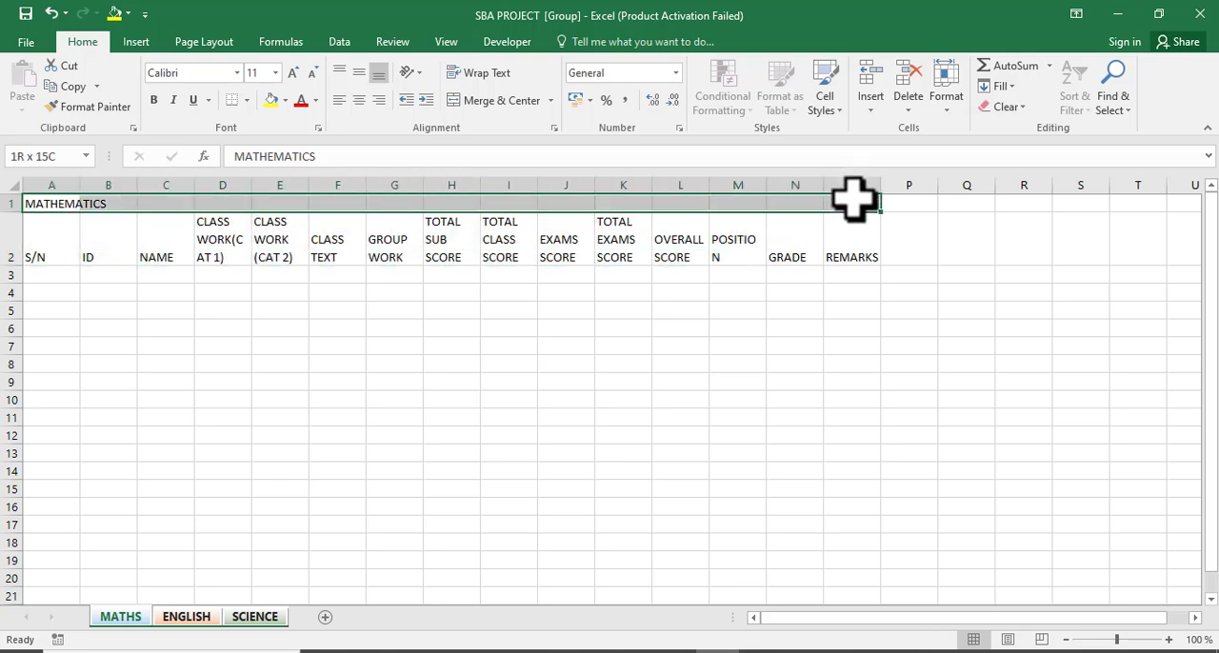
left_click(502, 101)
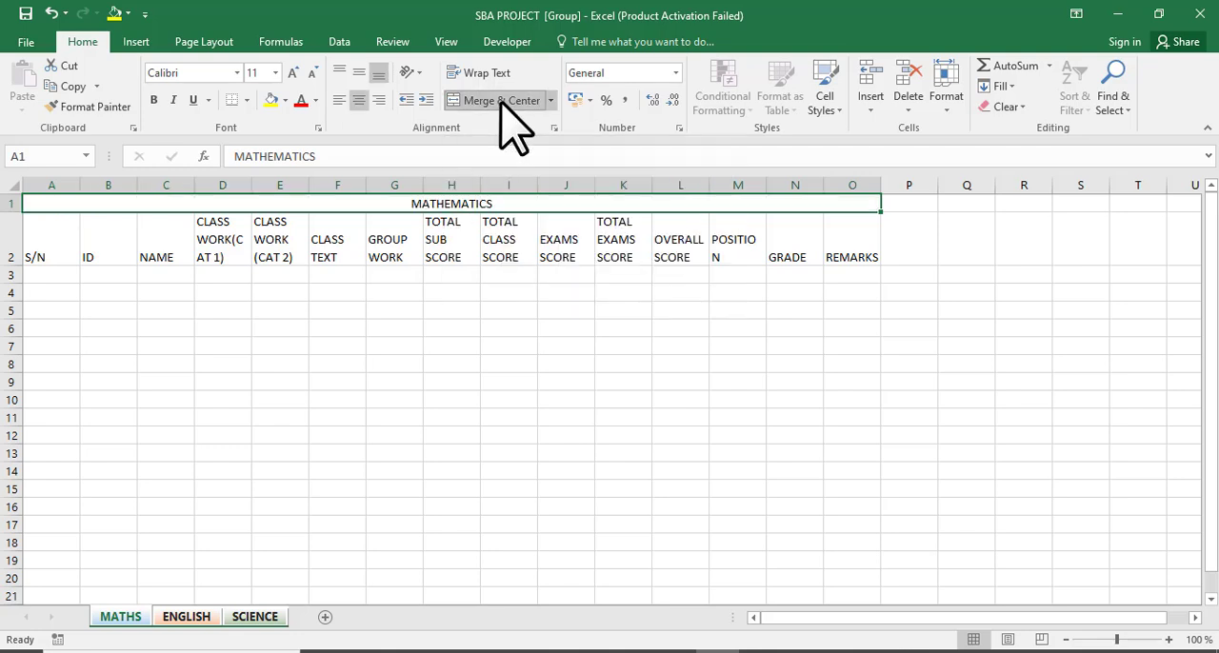
Enlarge the MATHEMATICS title font to 16 and make it bold.
left_click(294, 74)
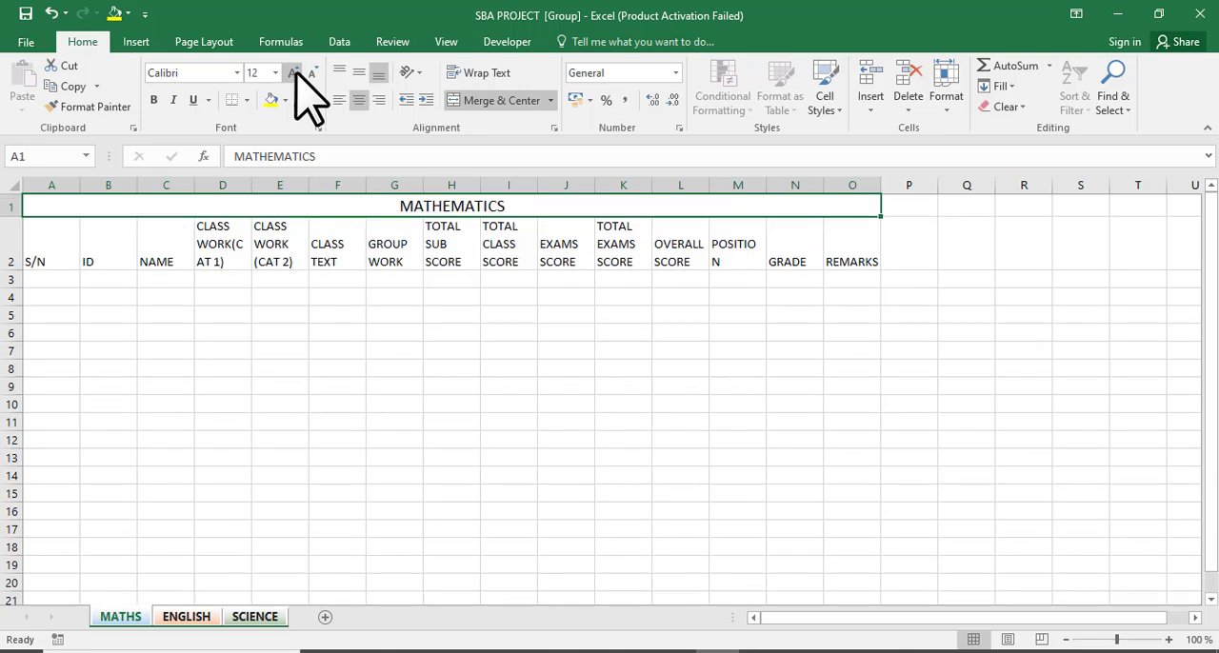
left_click(294, 74)
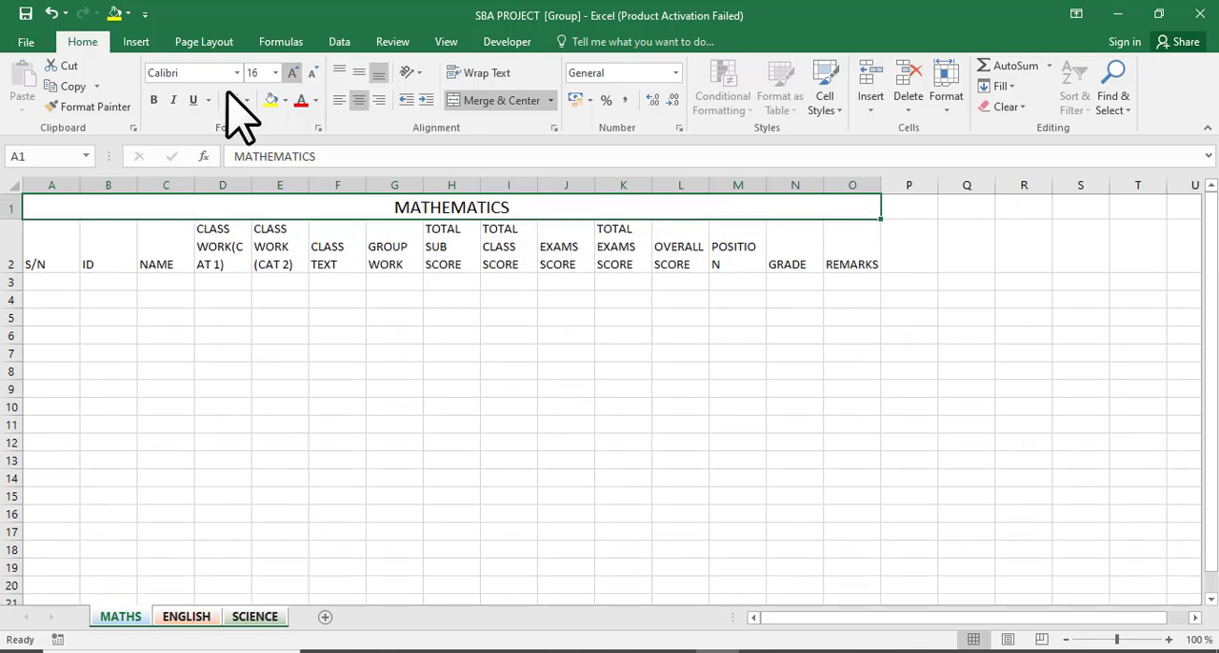
left_click(154, 100)
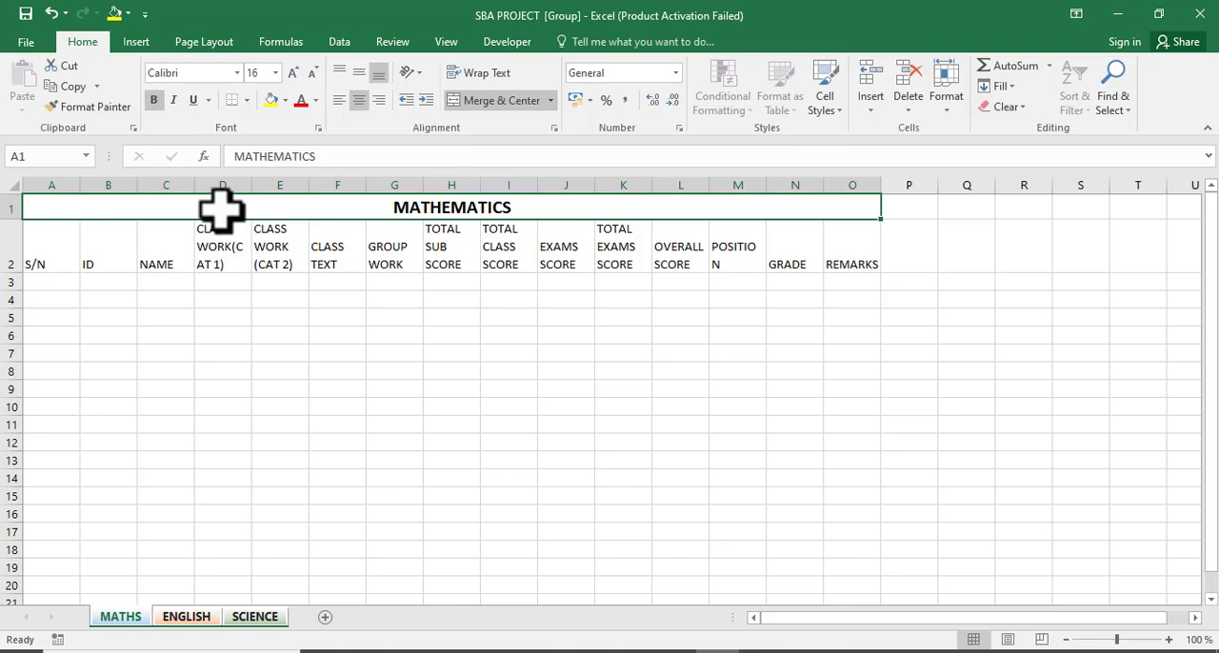
Make the header row A2 to O2 bold and centre it both horizontally and vertically.
left_click(47, 252)
left_click_drag(46, 252, 844, 248)
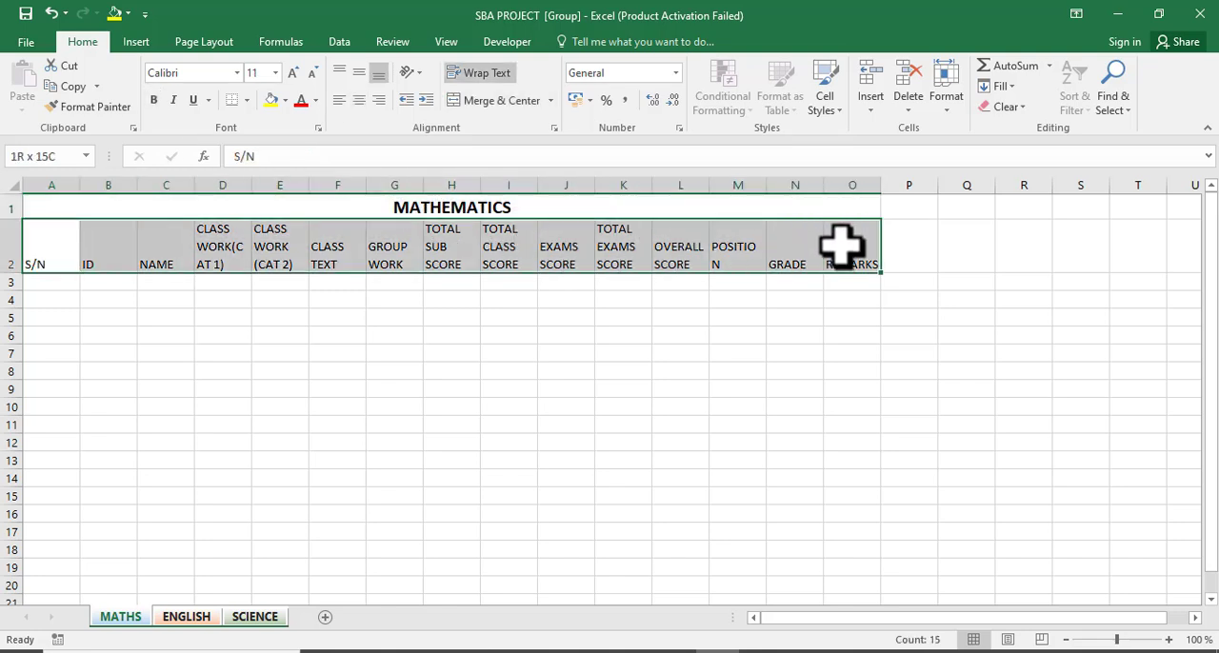
left_click(153, 100)
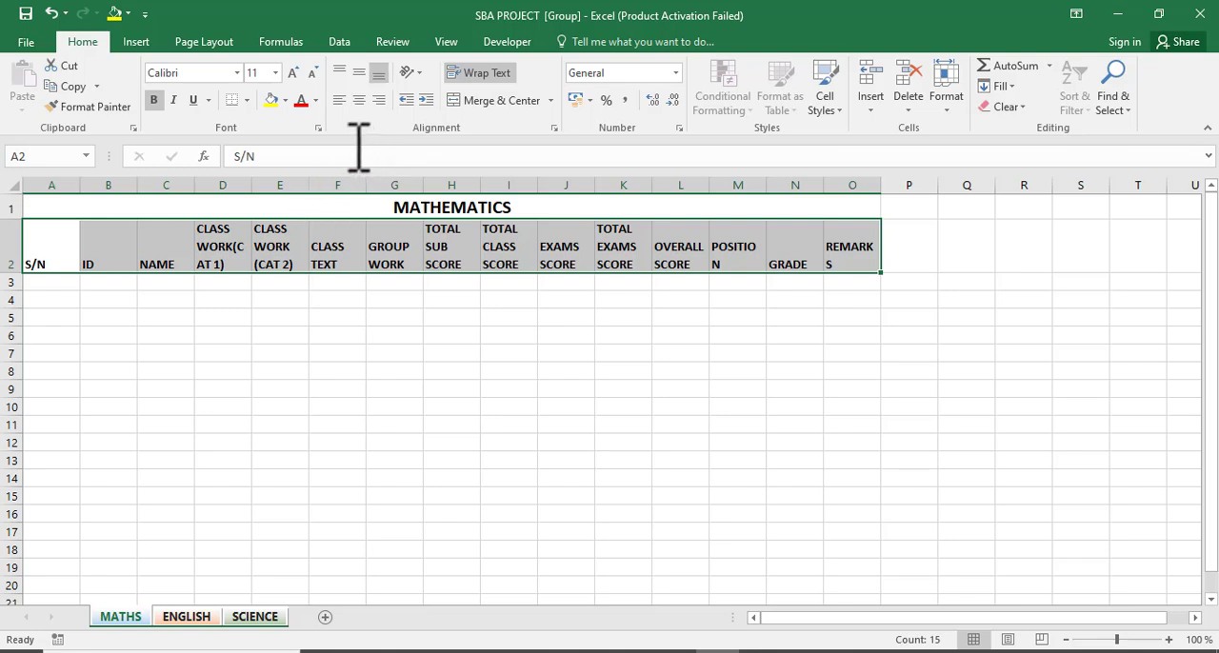
left_click(358, 101)
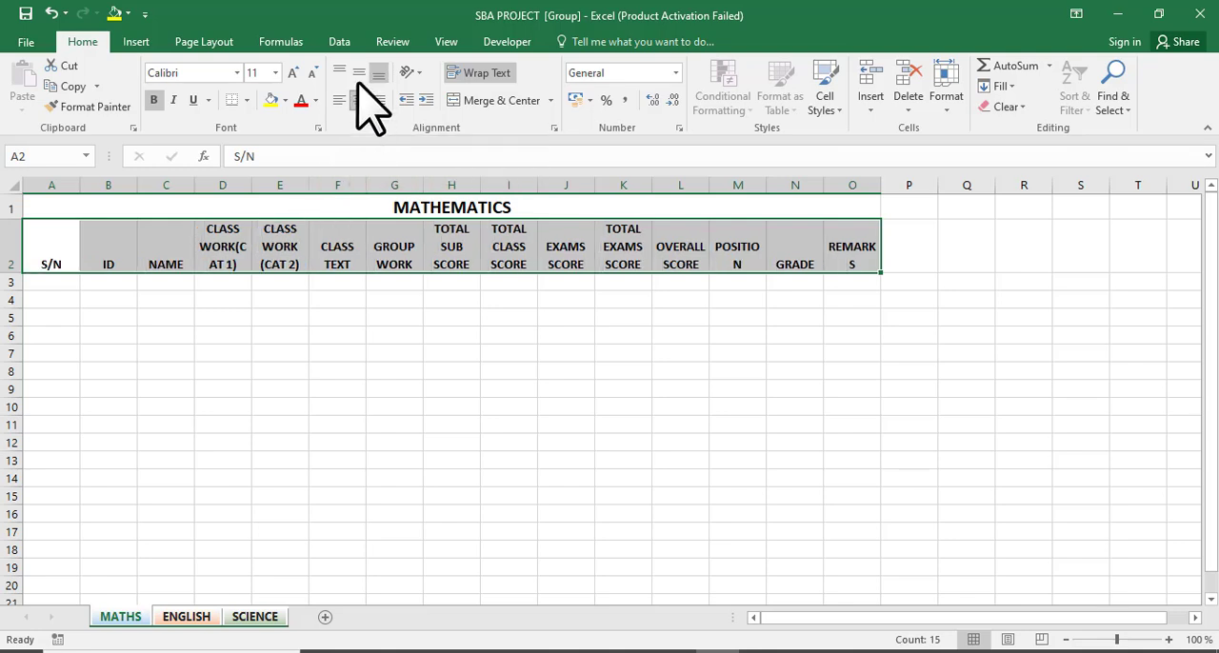
left_click(360, 77)
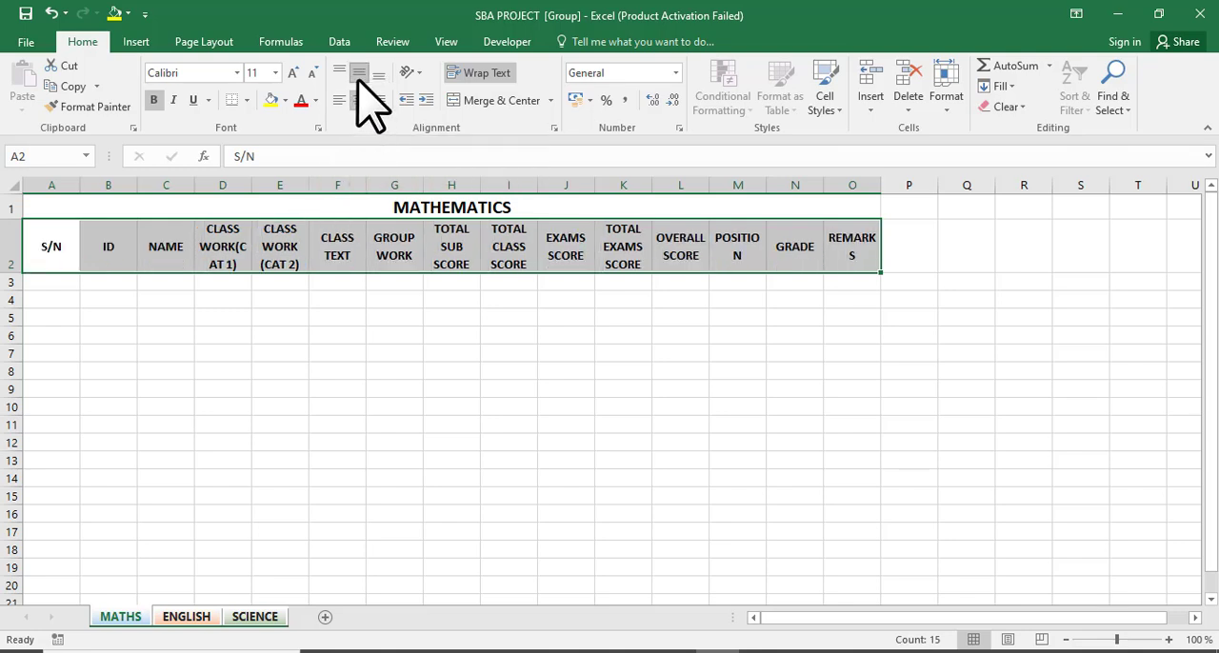
Widen the NAME, POSITION and REMARKS columns so their headers fit.
left_click(339, 247)
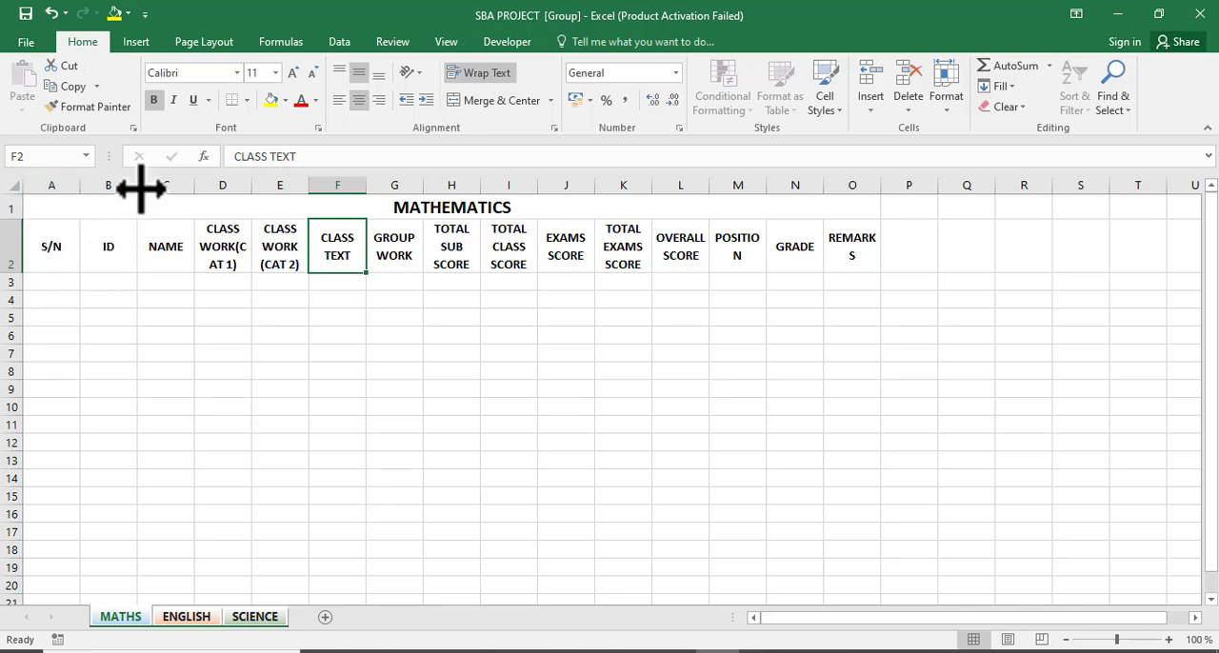
left_click_drag(137, 185, 381, 194)
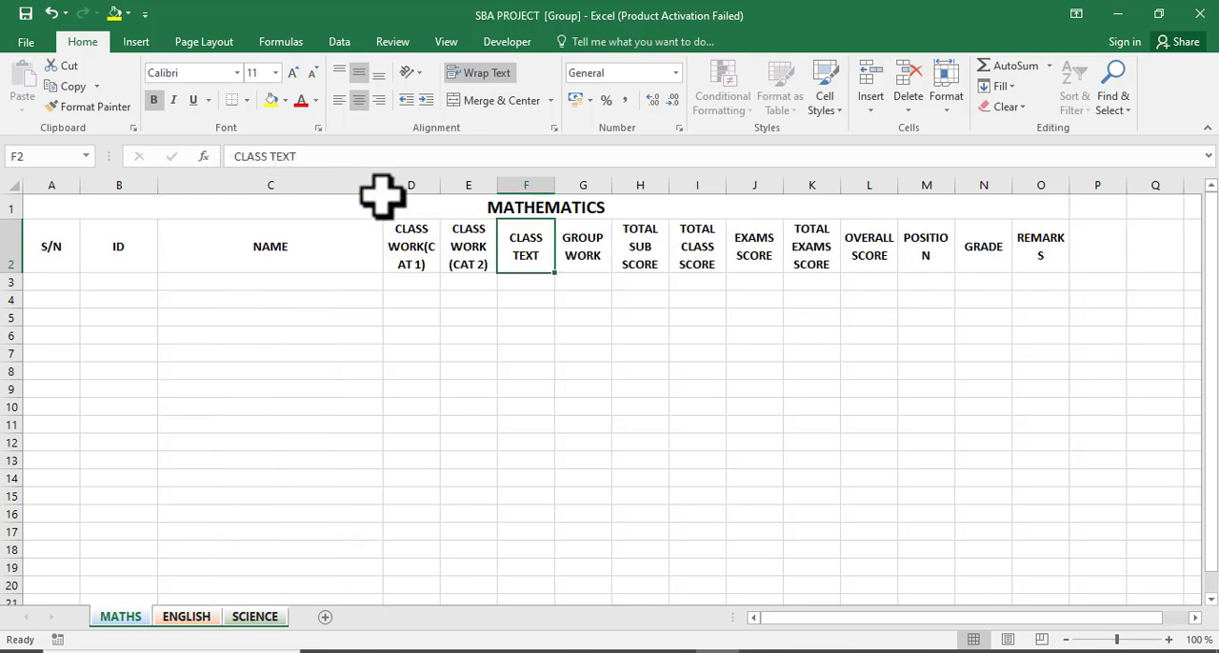
left_click_drag(381, 184, 518, 185)
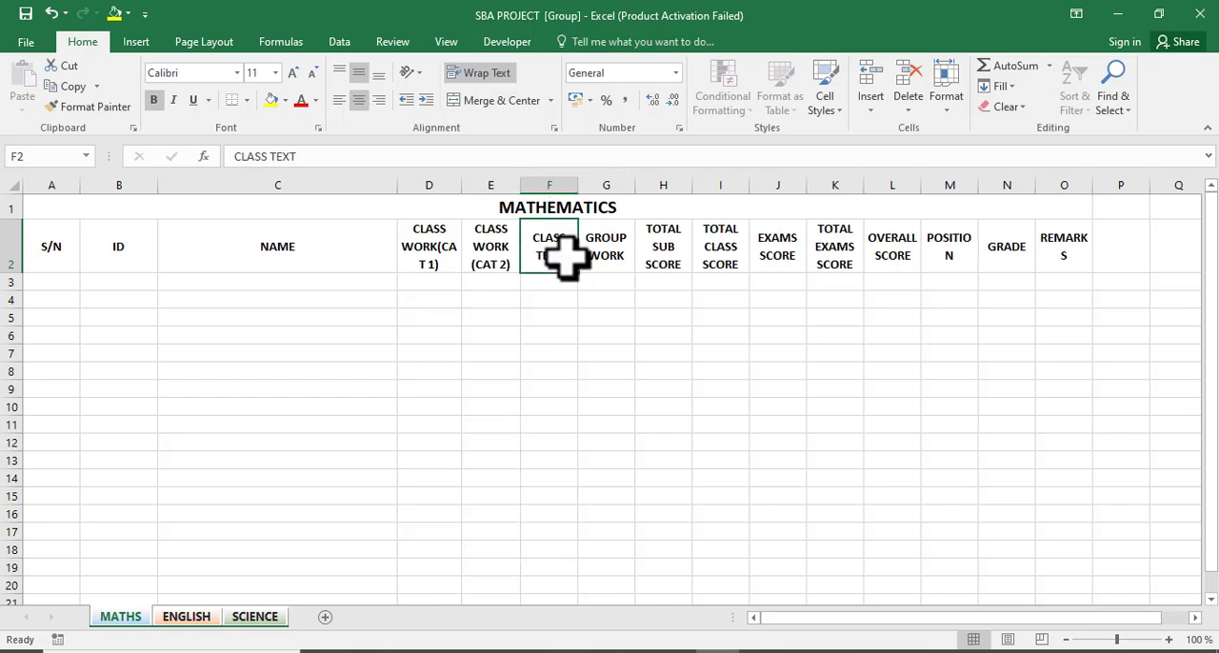
left_click(603, 265)
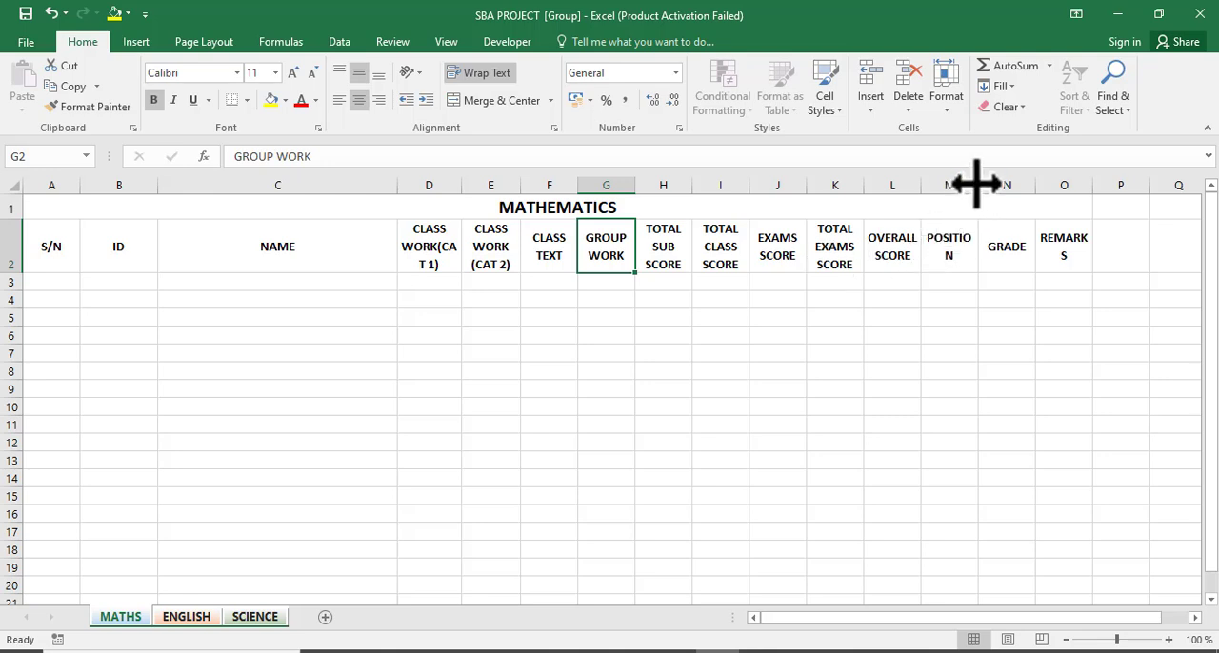
left_click_drag(977, 182, 982, 184)
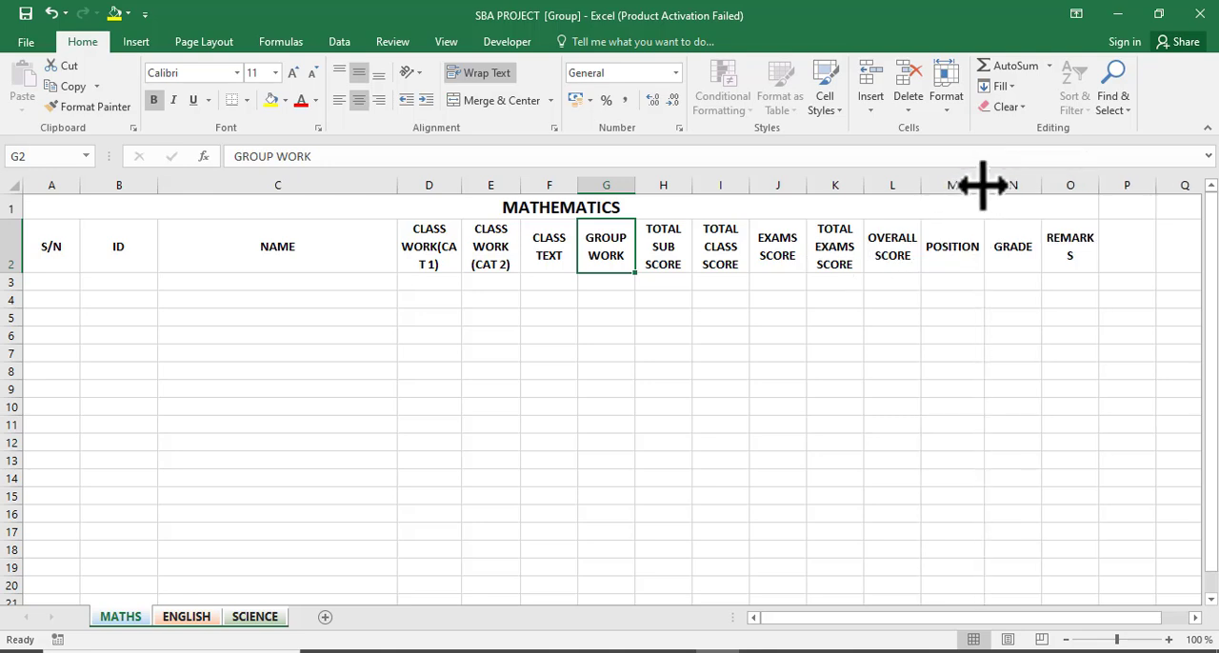
left_click_drag(1096, 184, 1099, 186)
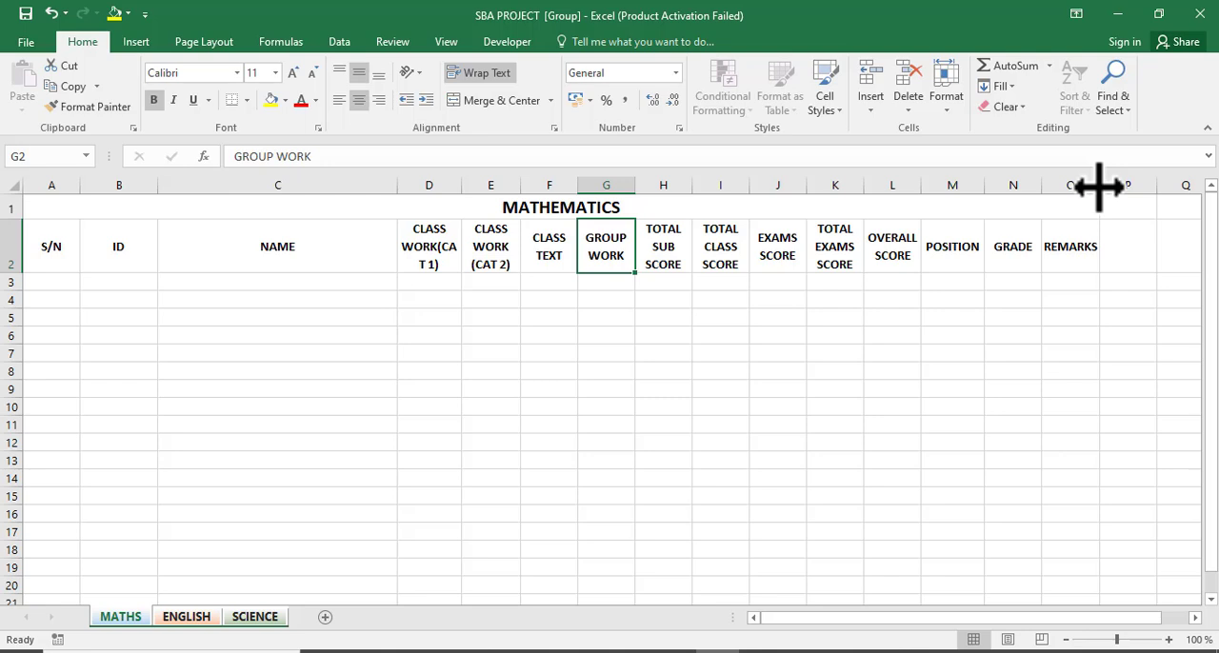
Edit the D2 header to read CLASS WORK (CAT 1) with a space before the bracket.
left_click(433, 249)
left_click(308, 156)
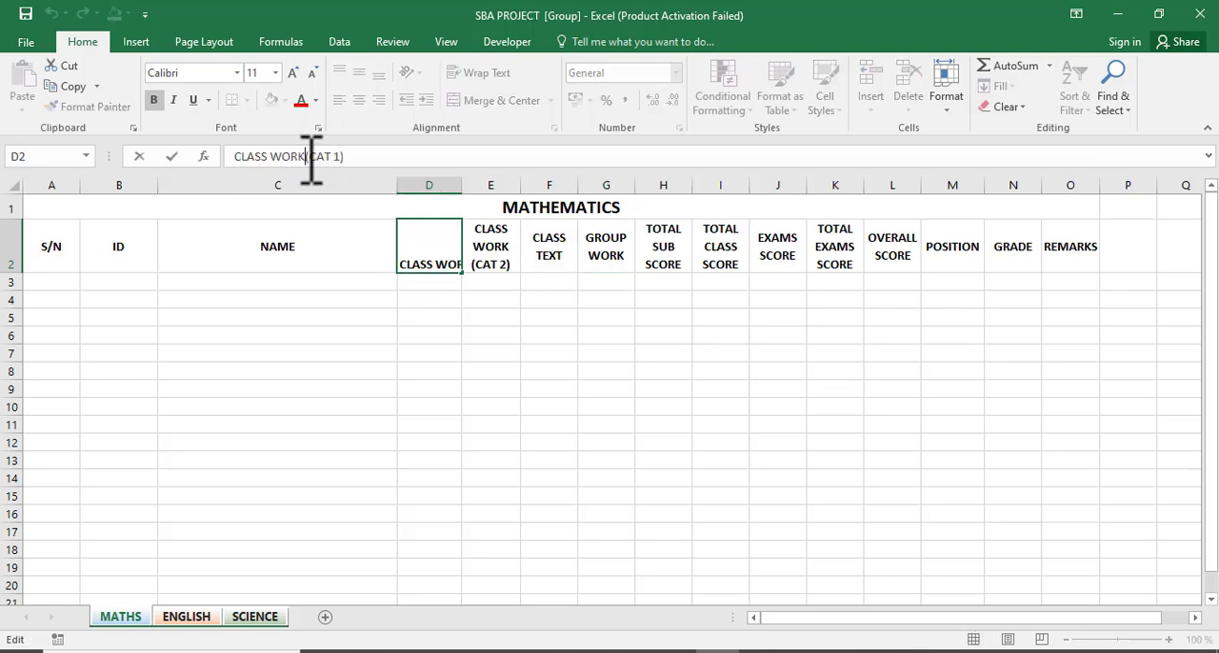
key("Return")
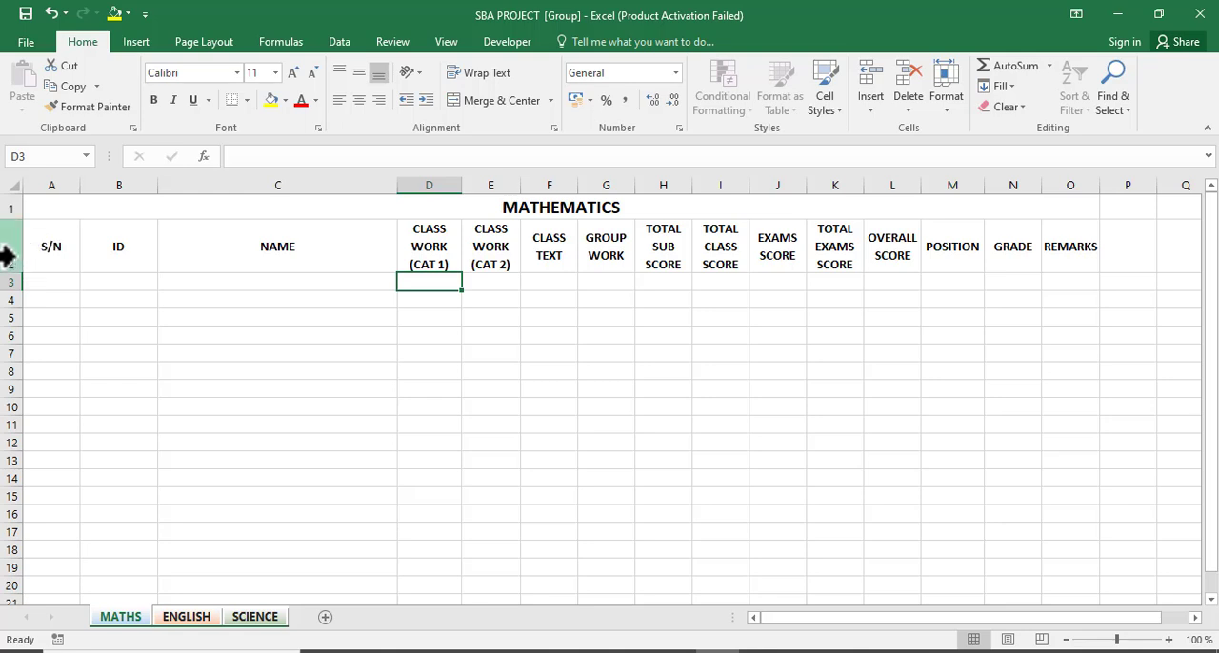
Apply All Borders to the table range A2 to O14.
left_click(7, 254)
left_click(52, 253)
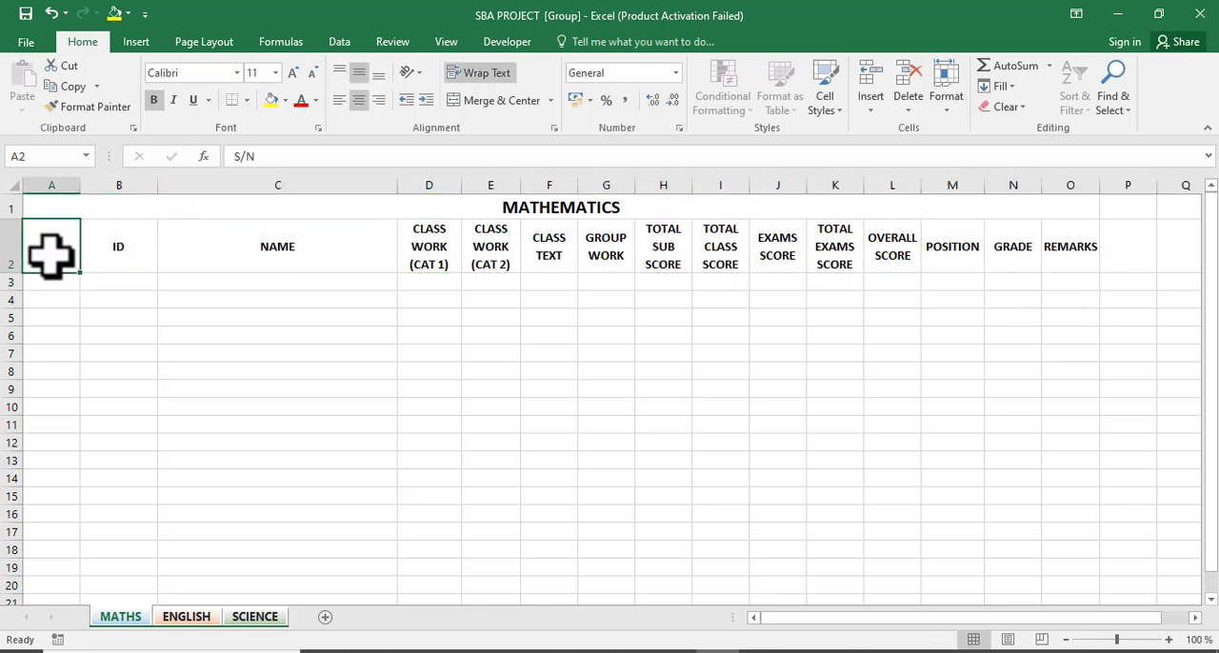
left_click_drag(51, 253, 1060, 484)
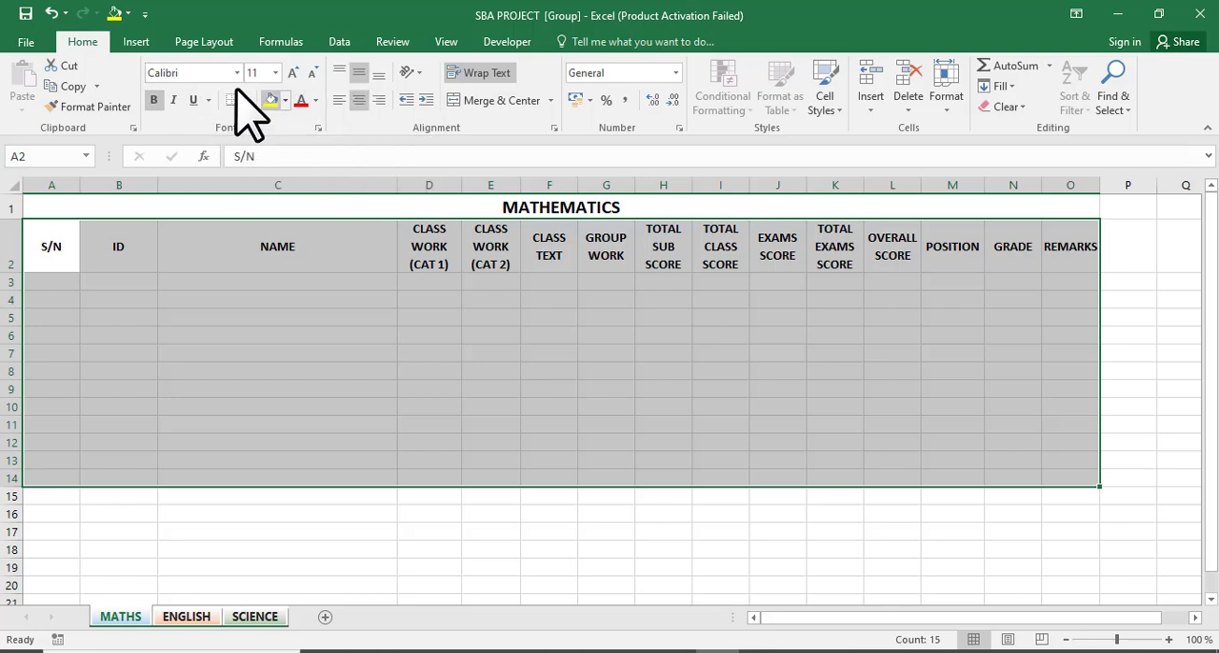
left_click(319, 128)
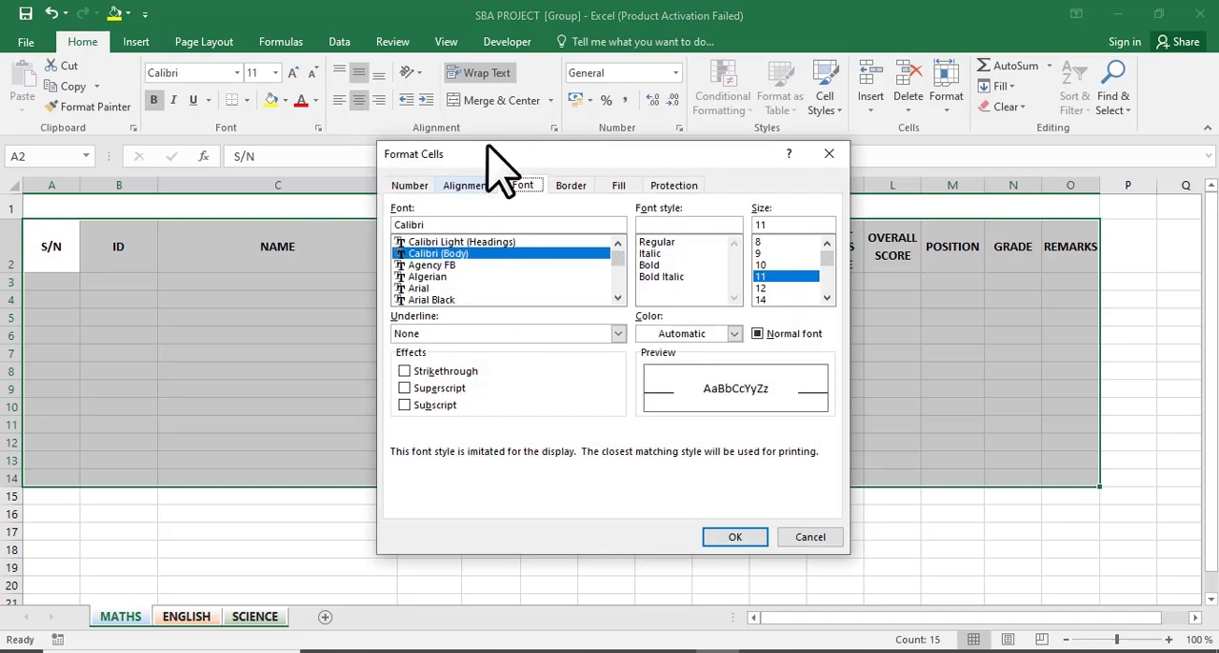
left_click(570, 184)
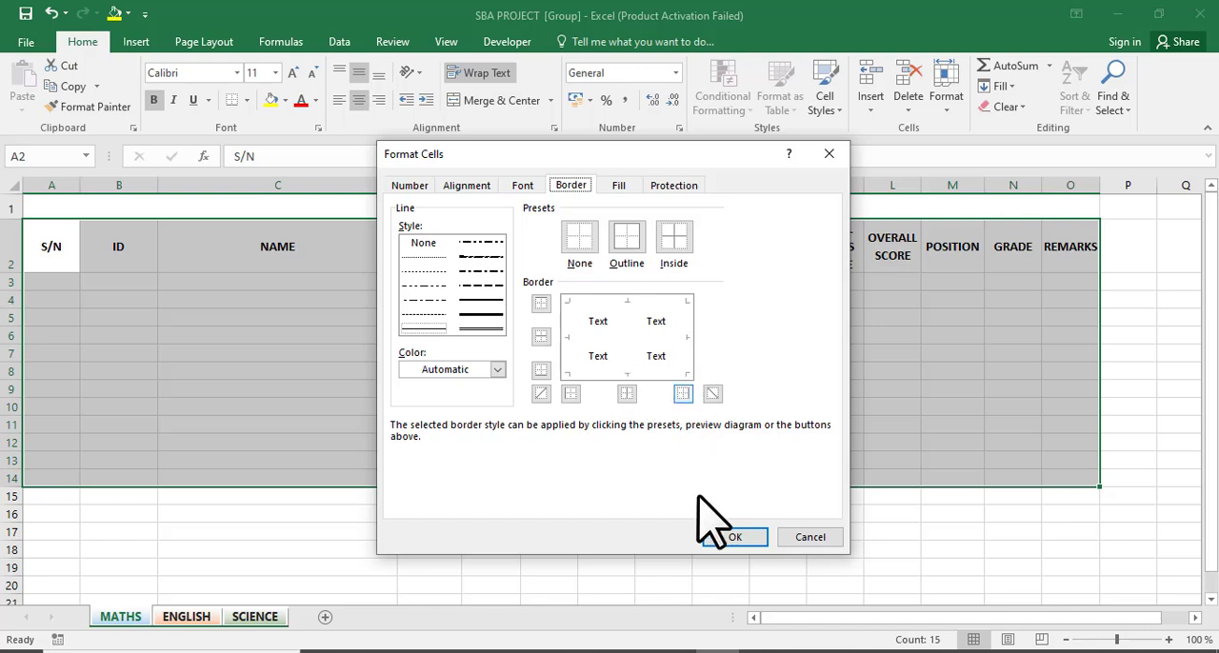
left_click(810, 538)
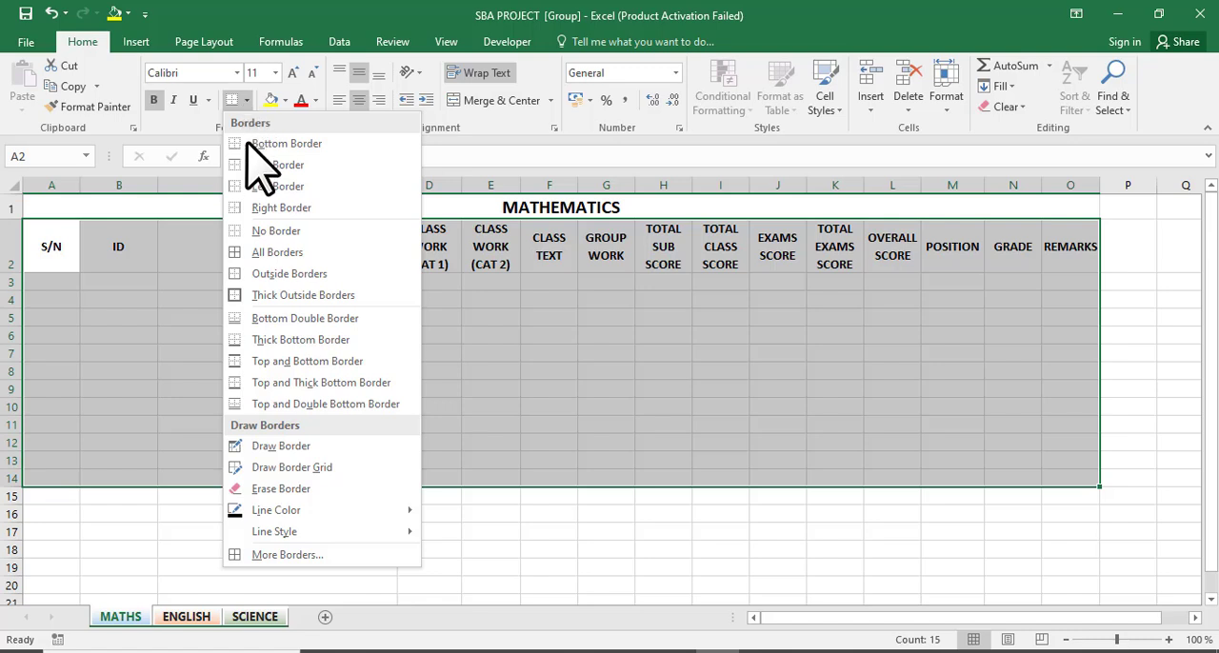
left_click(276, 254)
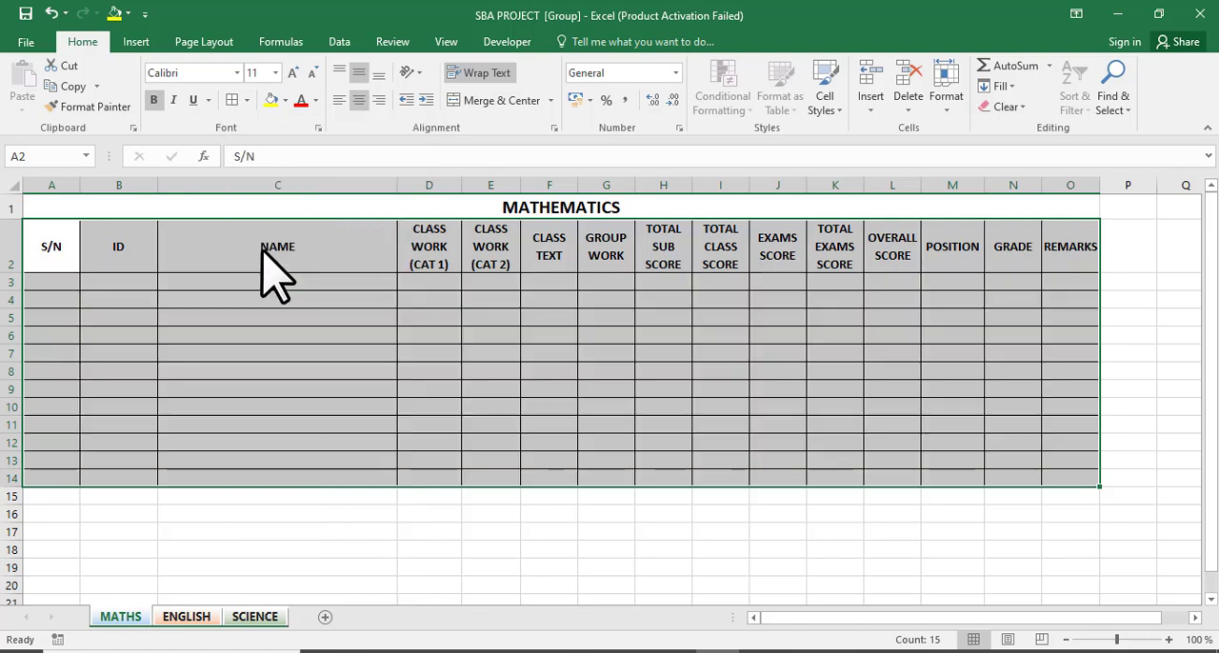
left_click(303, 371)
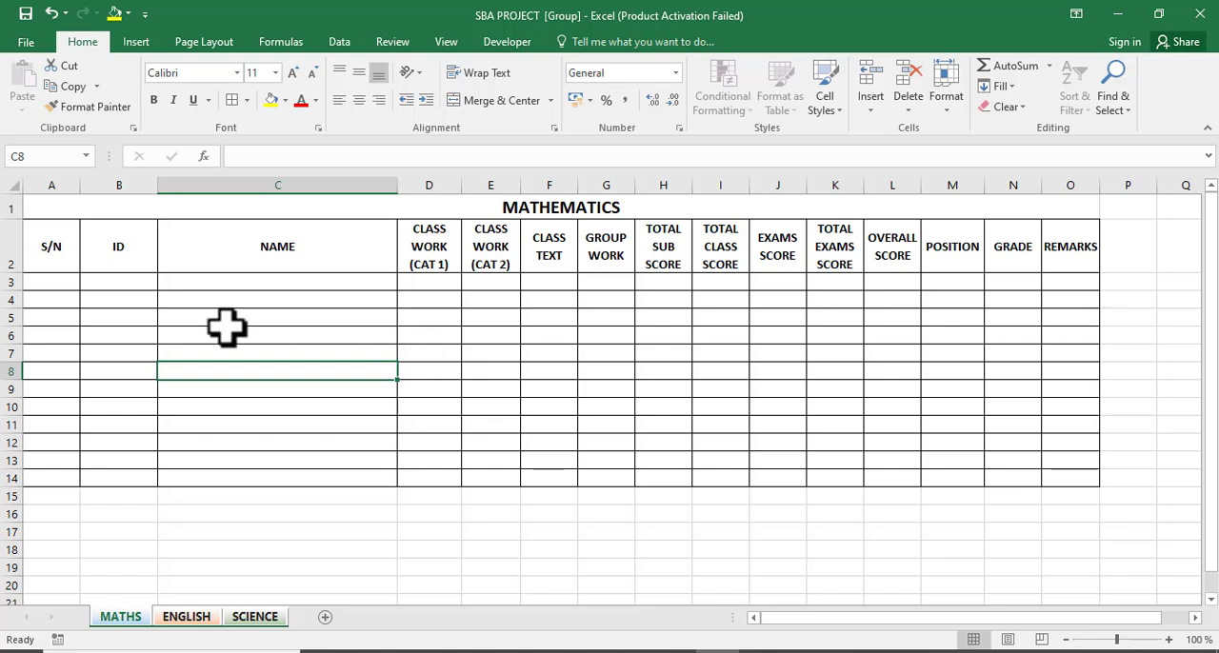
Fill the S/N, ID and NAME columns, cells A2 to C14, with light green.
left_click(50, 255)
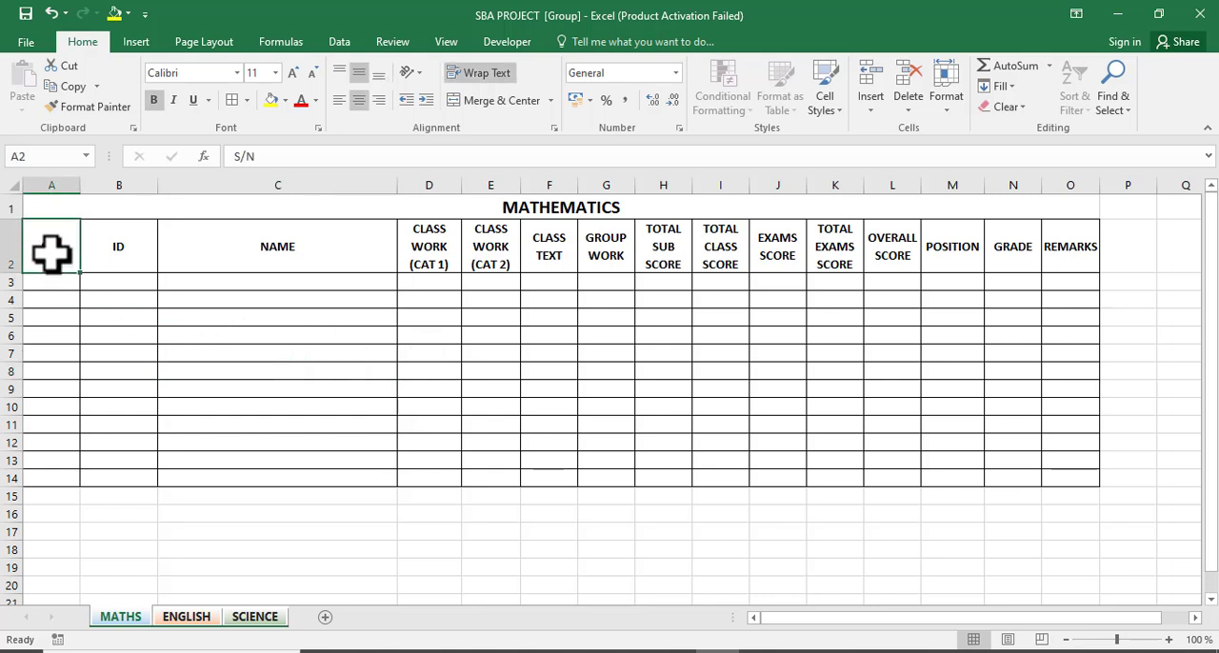
left_click_drag(50, 256, 50, 468)
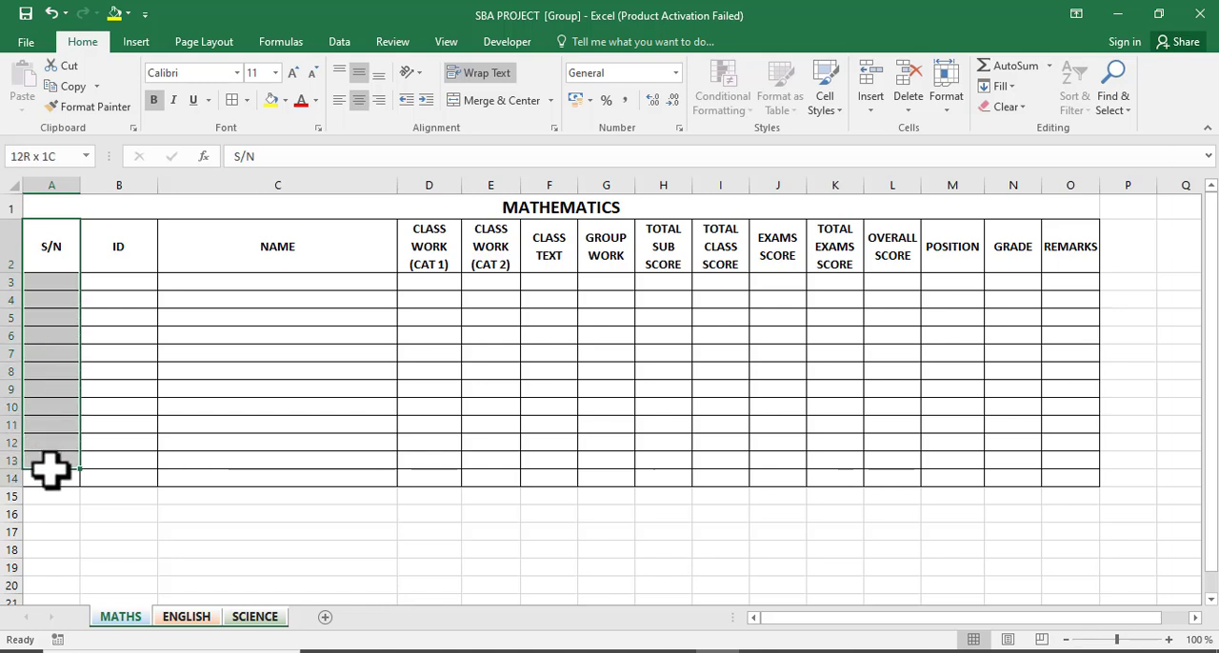
left_click(284, 101)
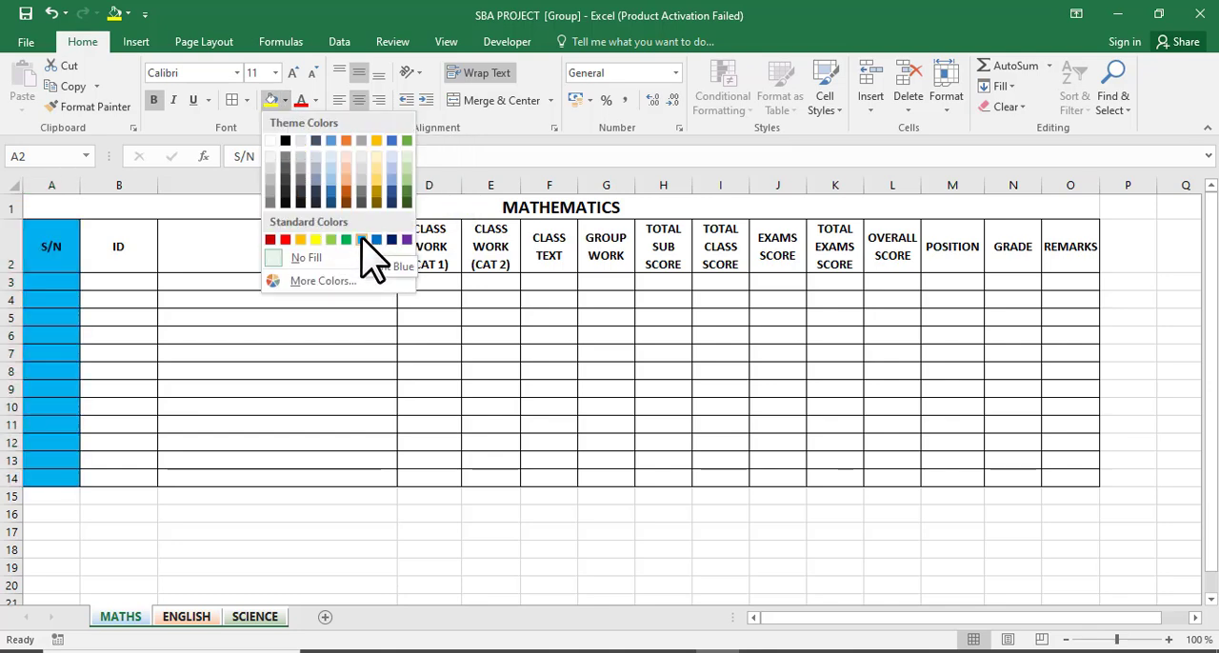
left_click(407, 182)
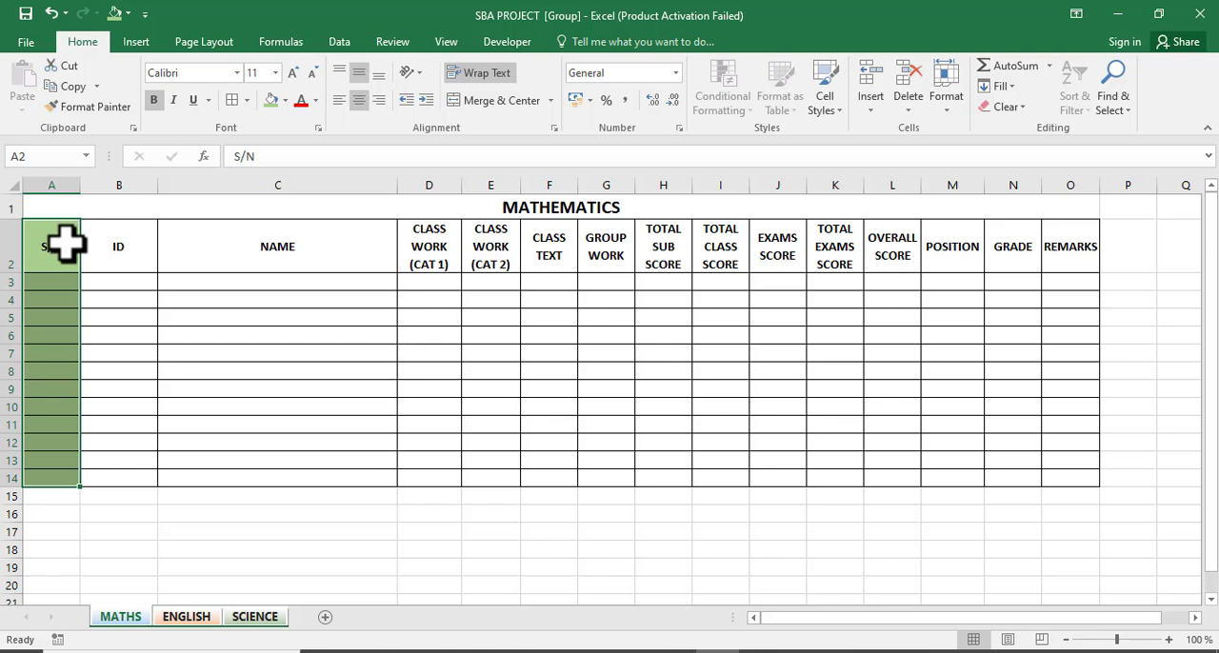
left_click_drag(65, 241, 251, 473)
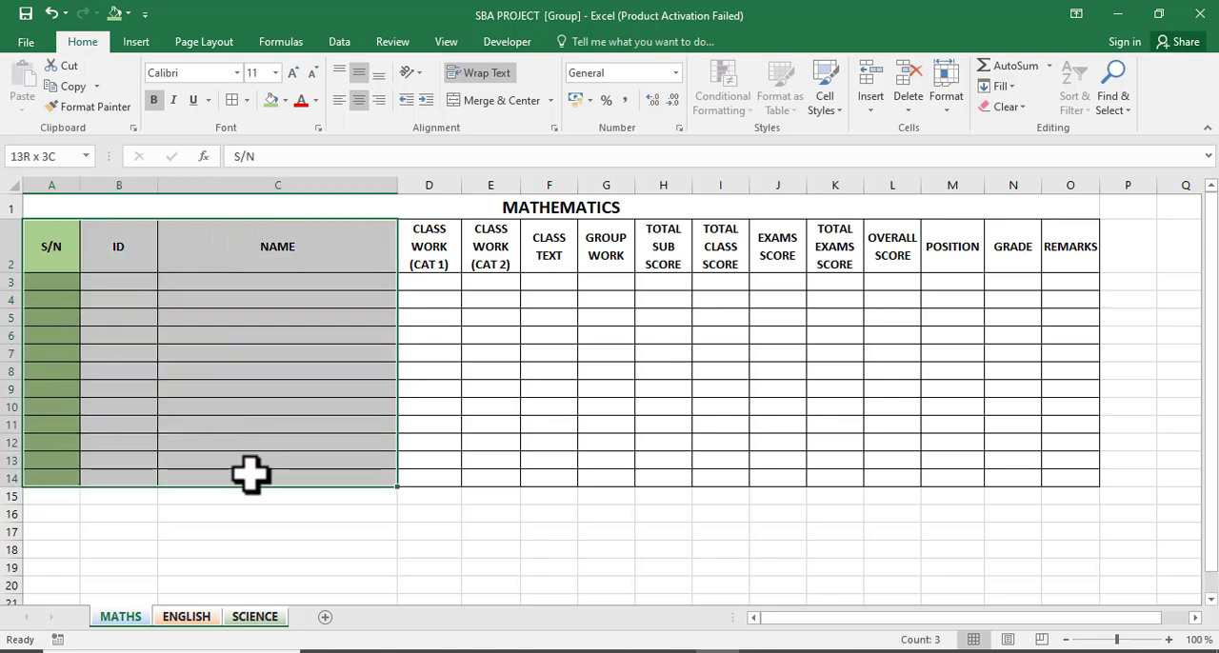
left_click(270, 99)
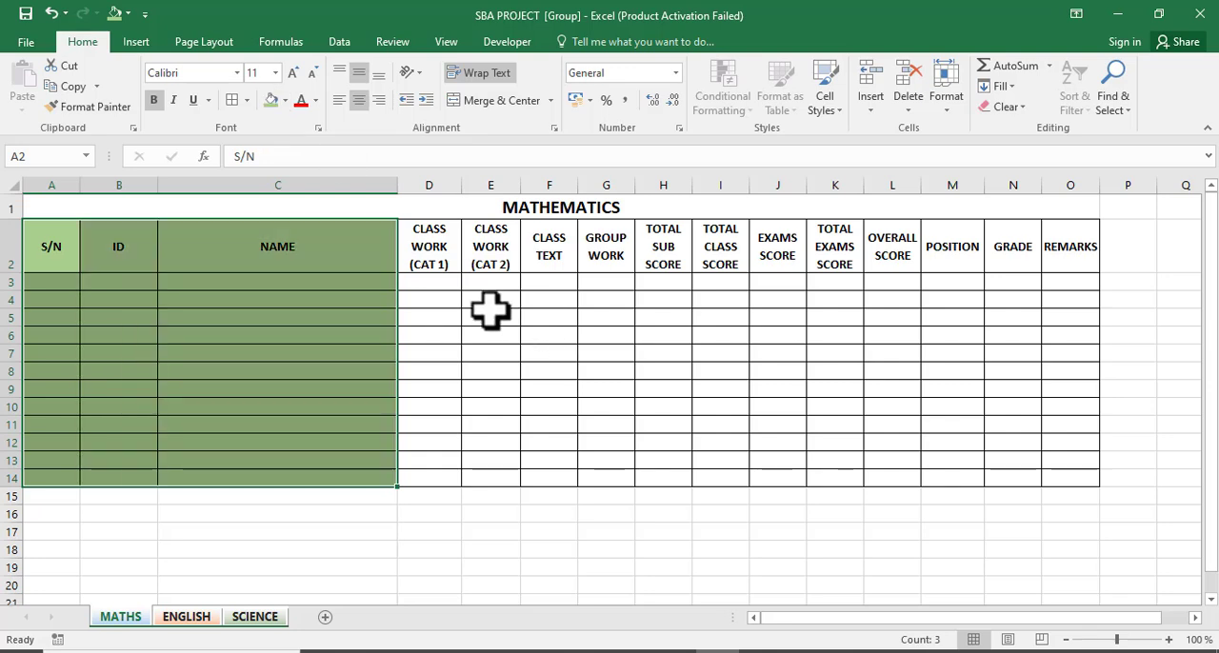
Fill the TOTAL SUB SCORE cells H2 to H14 with orange.
left_click_drag(429, 255, 981, 252)
left_click(663, 243)
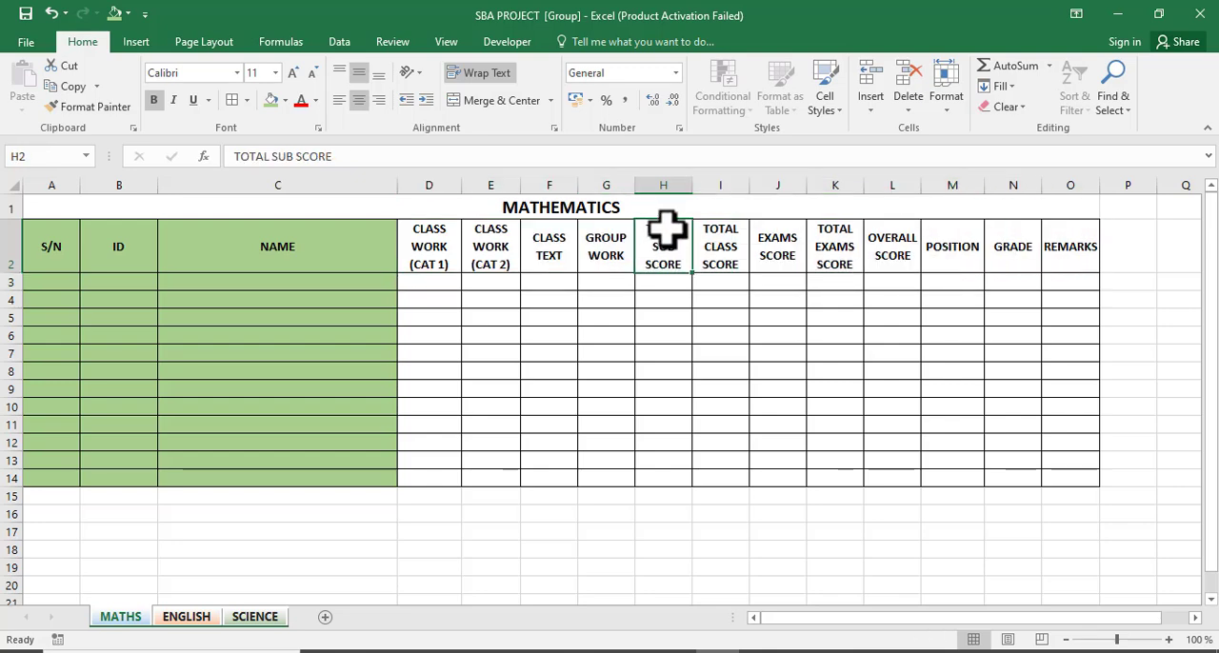
left_click_drag(663, 238, 652, 476)
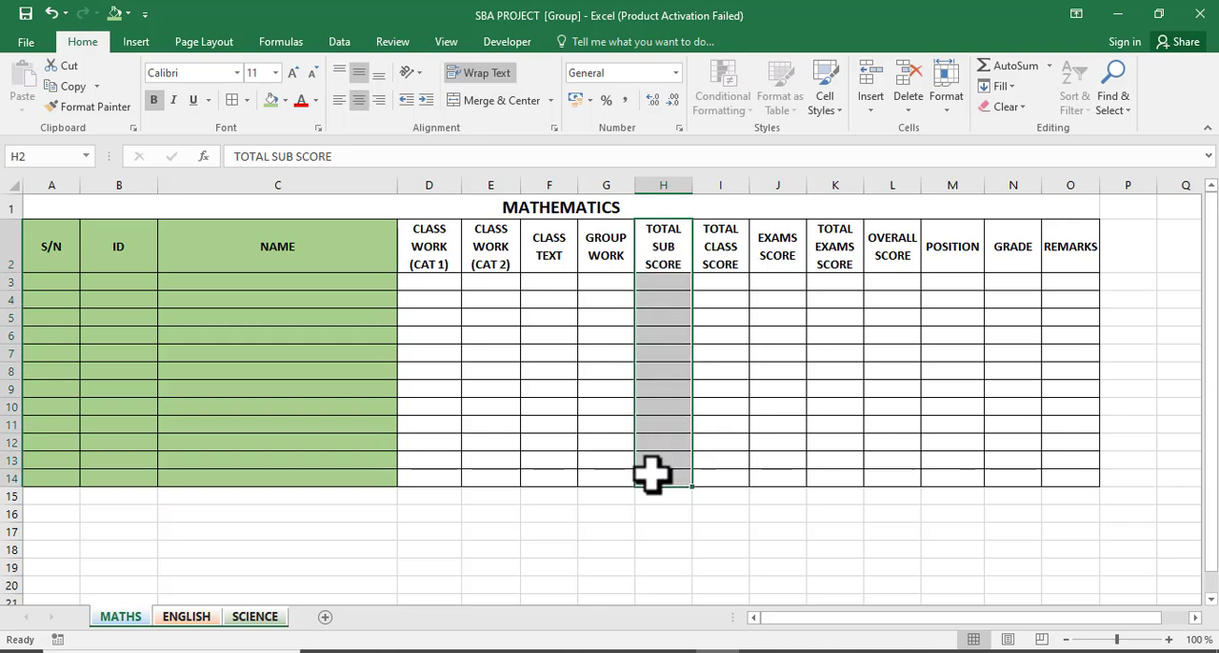
left_click(285, 101)
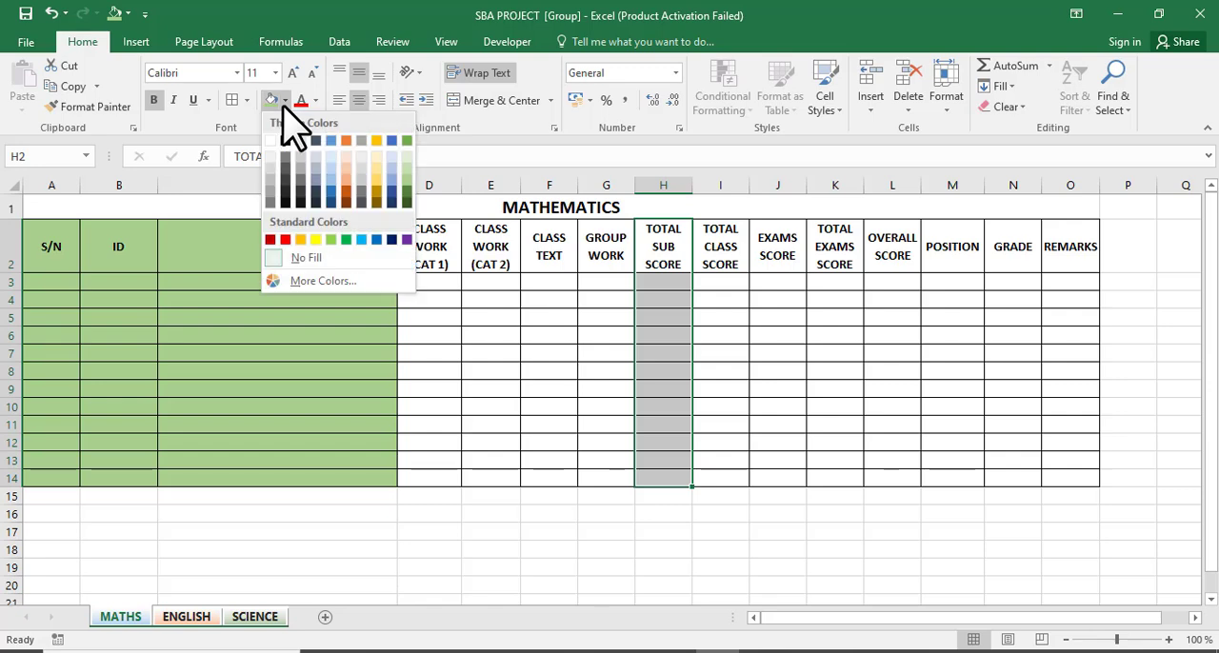
left_click(345, 141)
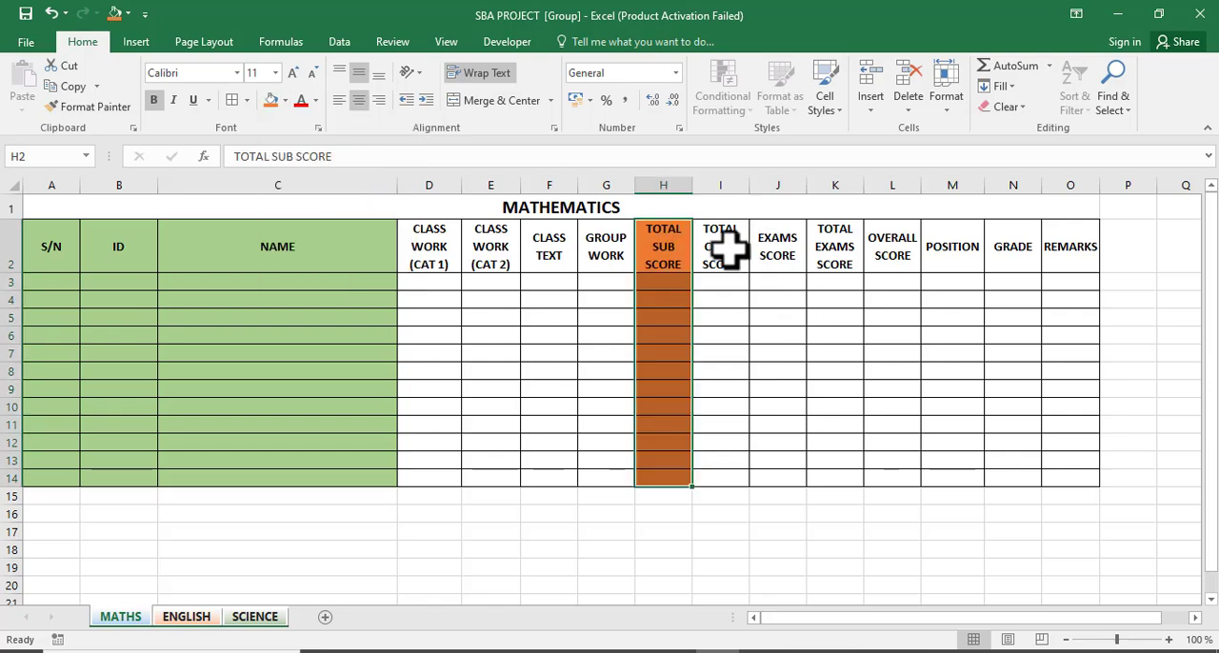
Fill the TOTAL CLASS SCORE and TOTAL EXAMS SCORE columns, rows 2 to 14, with light blue-grey.
left_click_drag(721, 243, 715, 476)
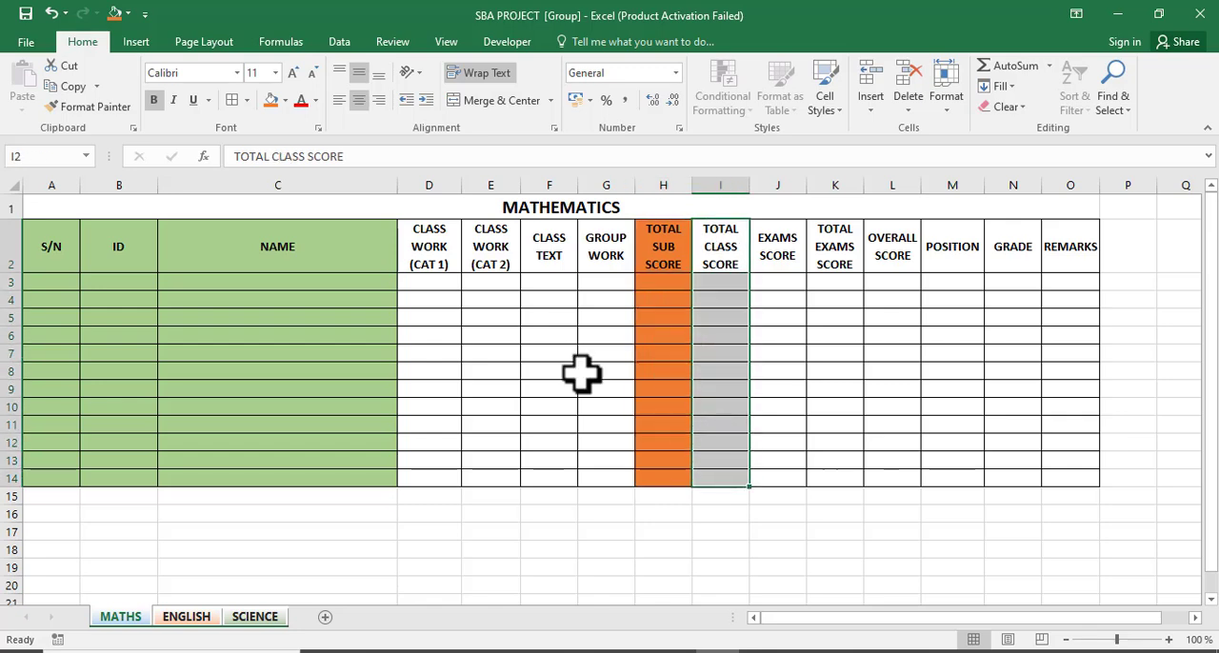
left_click(285, 100)
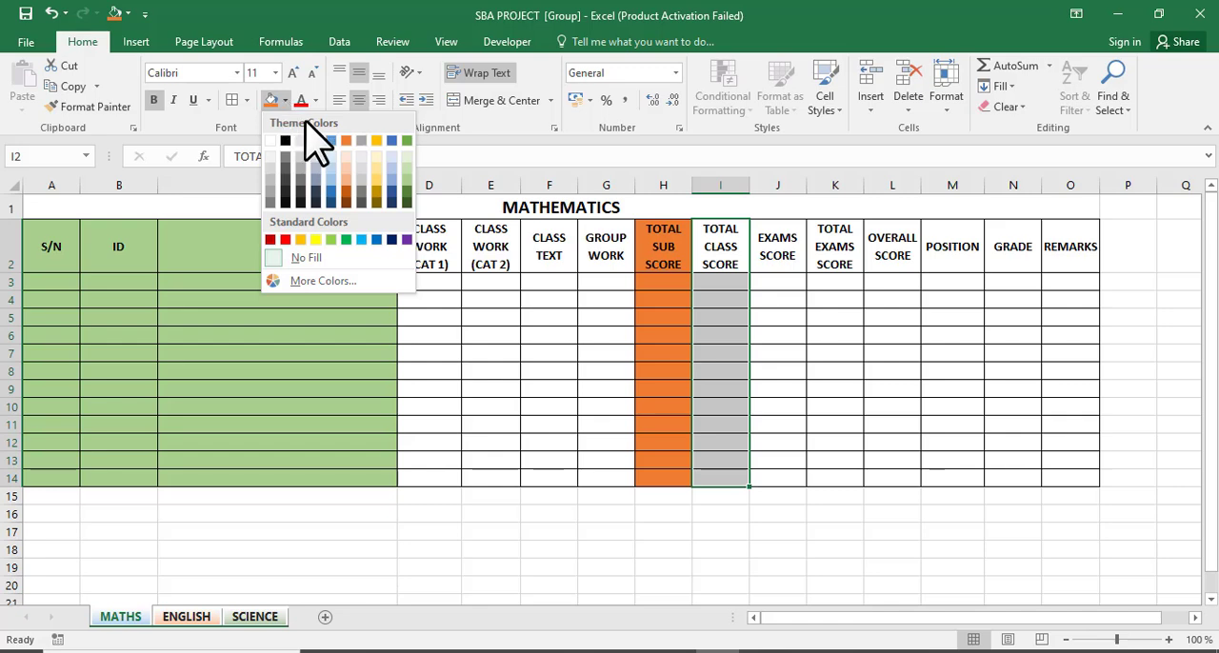
left_click(390, 170)
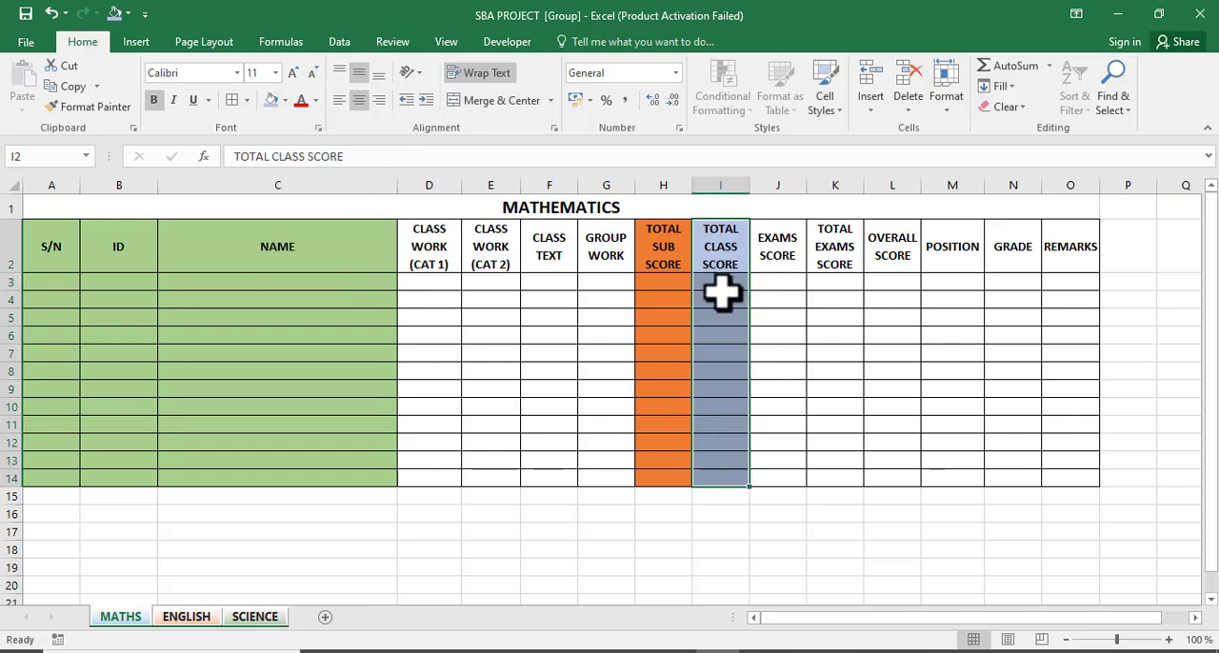
left_click_drag(828, 245, 822, 473)
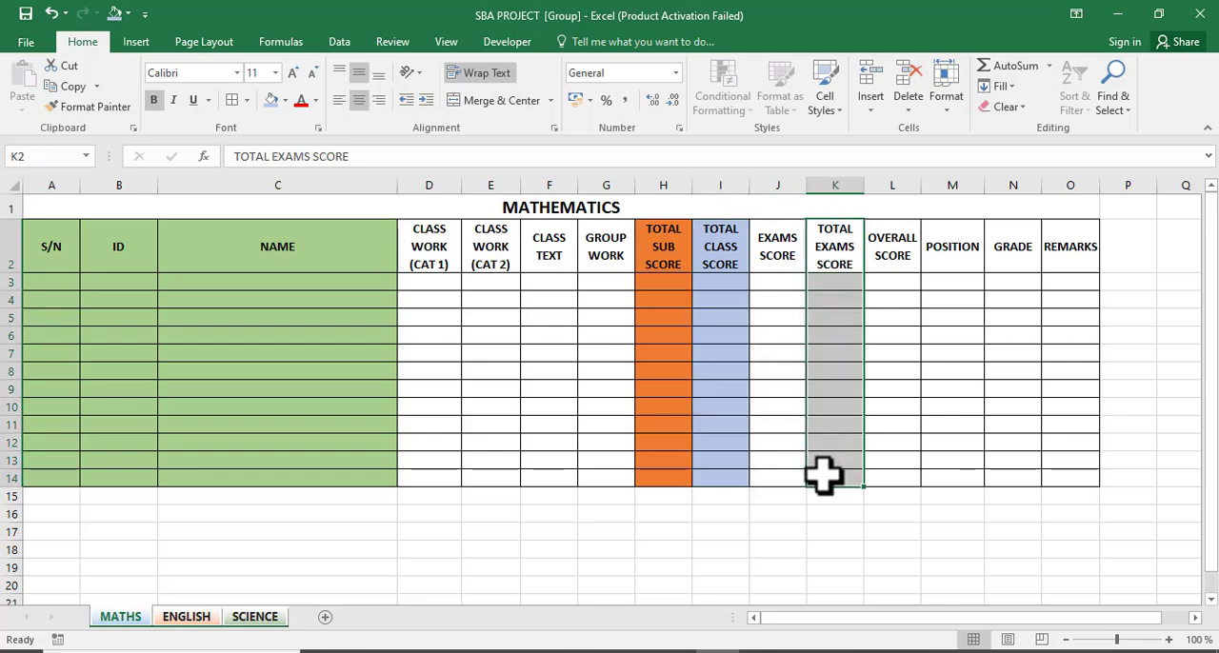
left_click(272, 100)
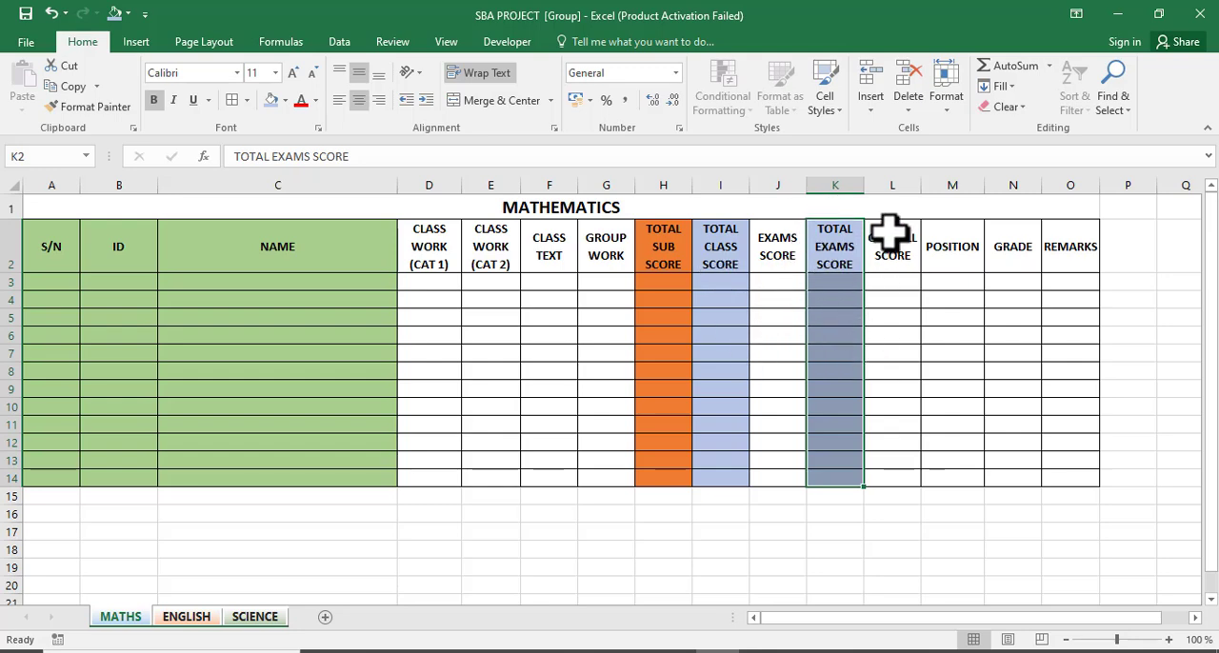
Fill the OVERALL SCORE column, cells L2 to L14, with red.
left_click_drag(890, 247, 895, 469)
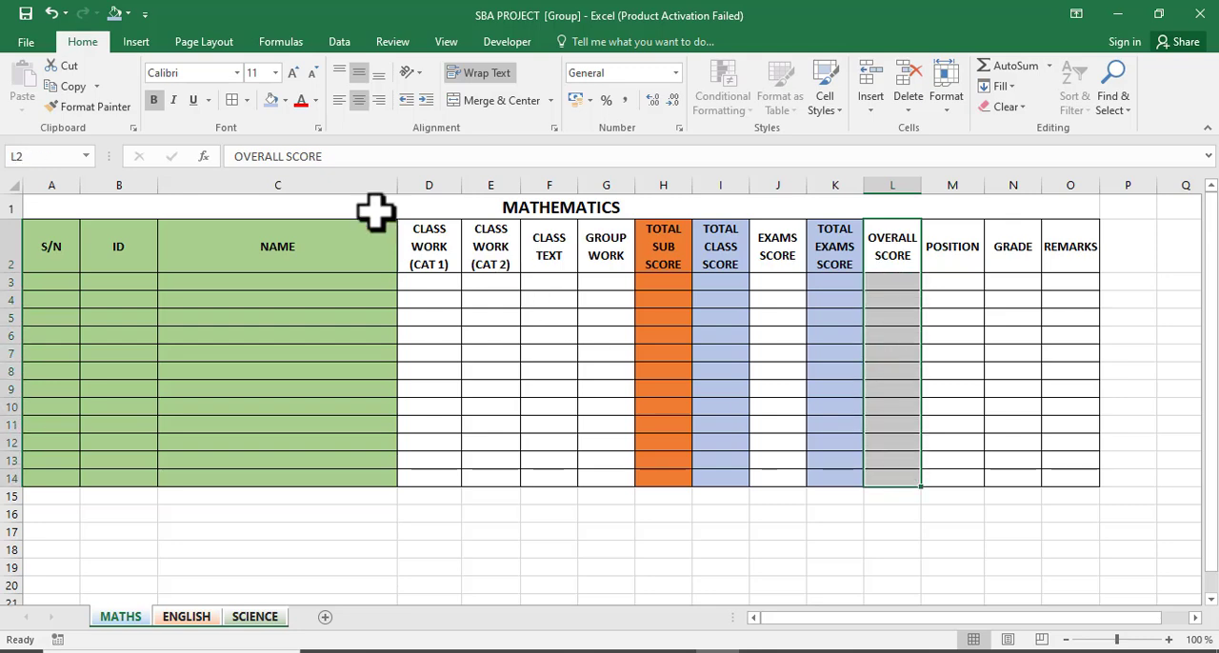
left_click(285, 101)
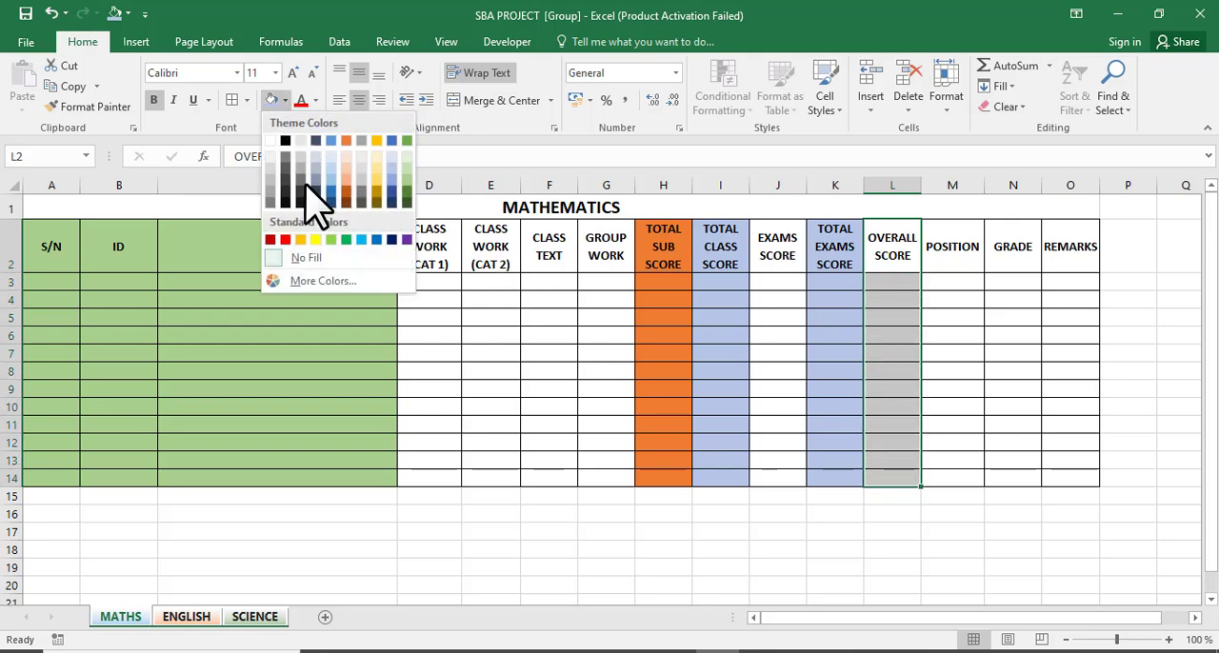
left_click(292, 241)
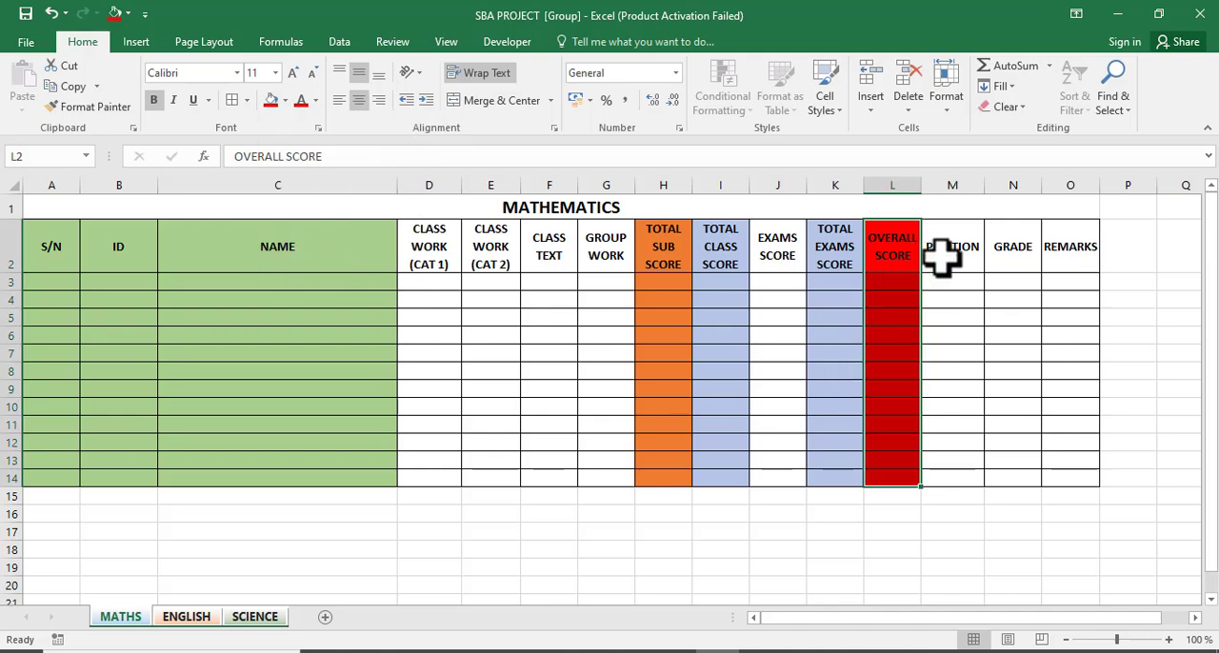
Fill the POSITION, GRADE and REMARKS columns, cells M2 to O14, with light gold.
left_click_drag(943, 263, 1086, 476)
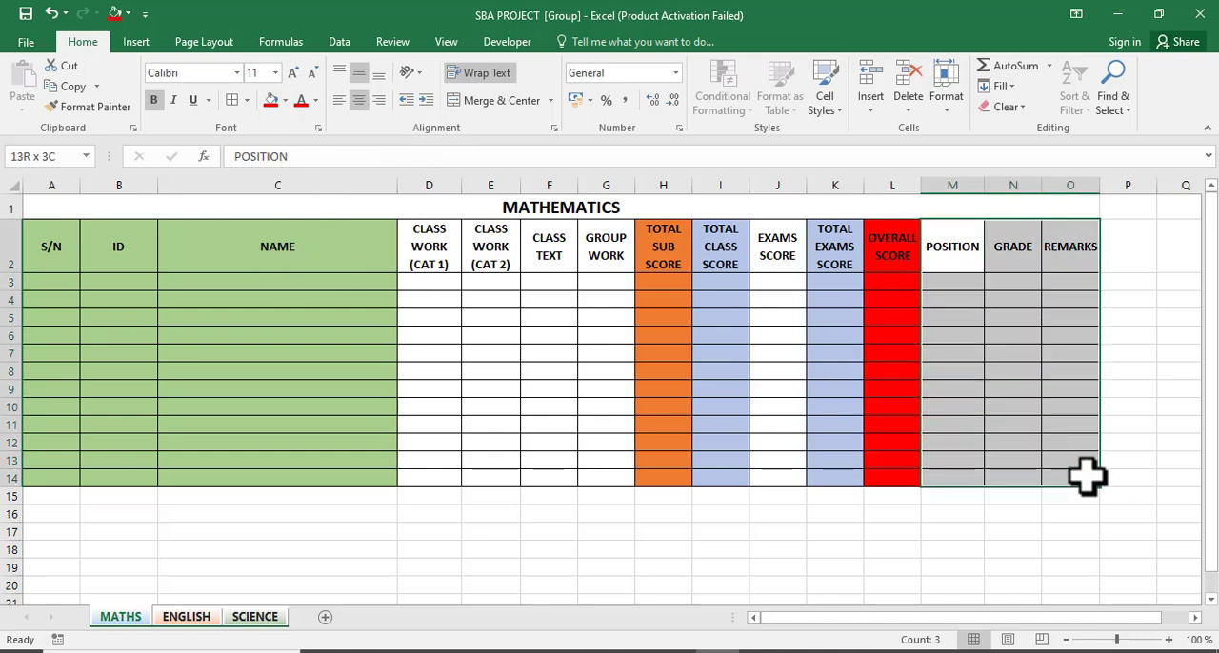
left_click(284, 101)
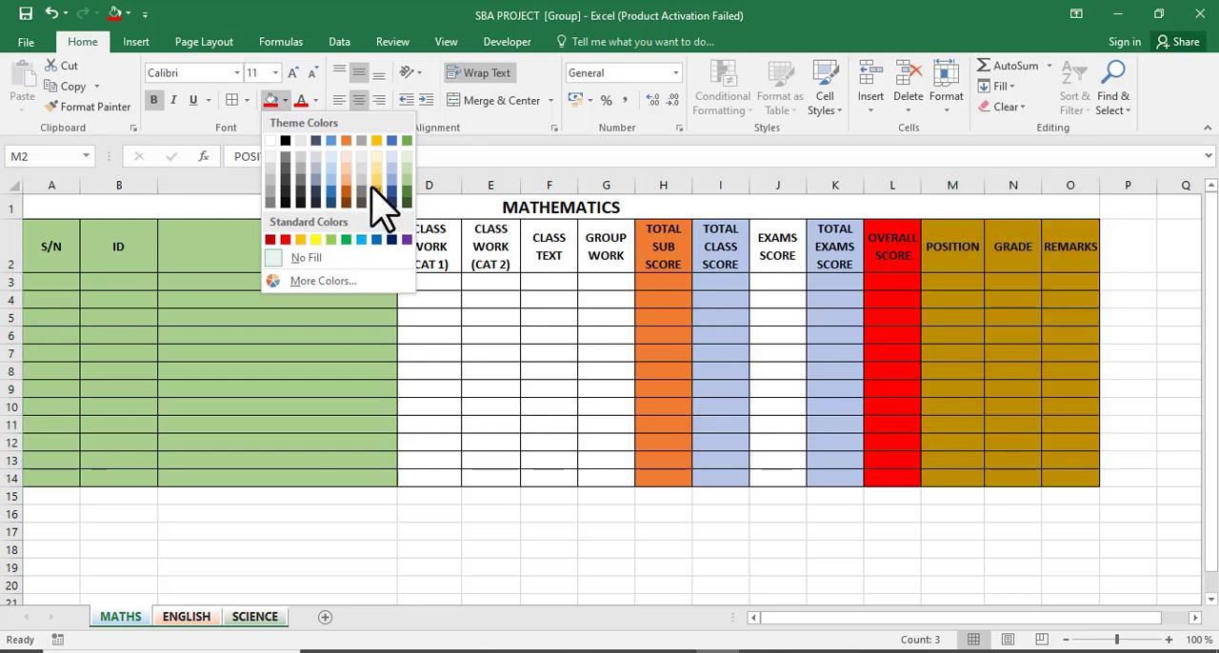
left_click(373, 188)
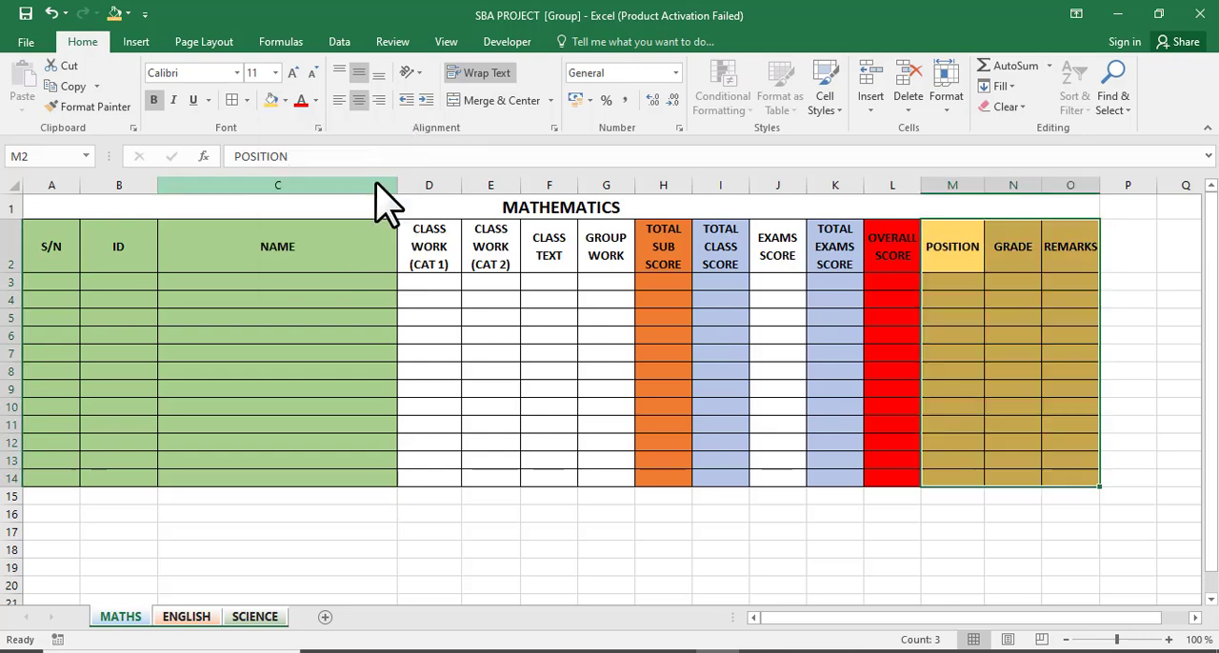
left_click(575, 359)
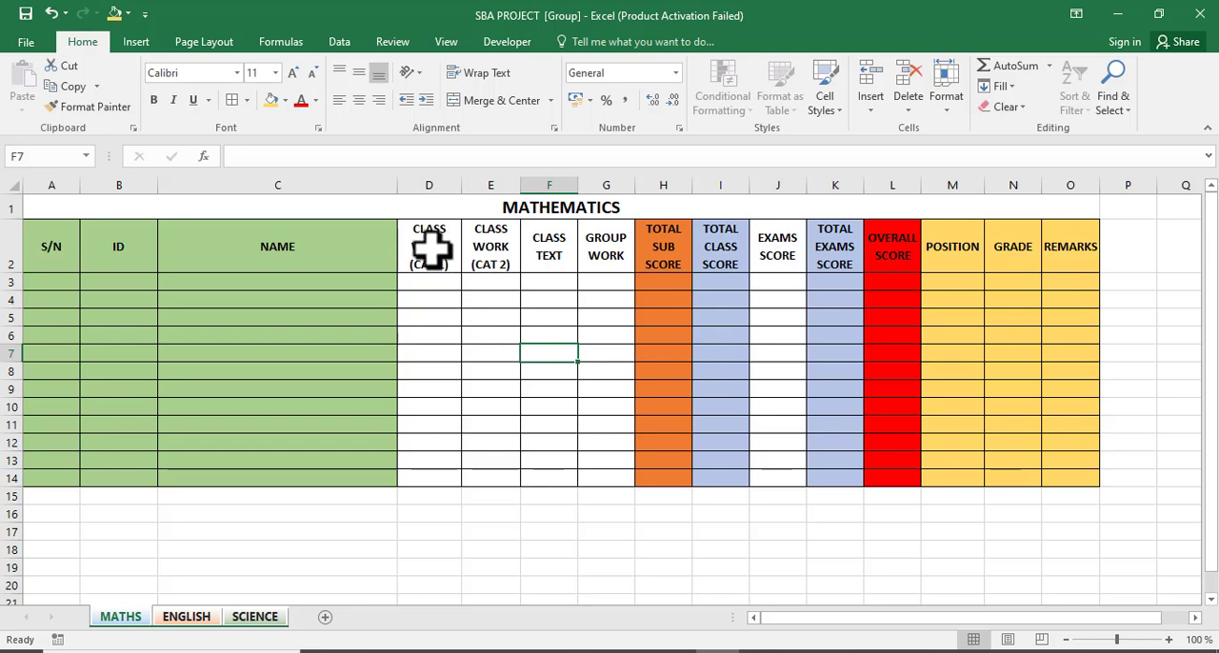
Fill the CLASS WORK to GROUP WORK headers D2 to G2 and the EXAMS SCORE header J2 with grey.
left_click_drag(430, 248, 593, 264)
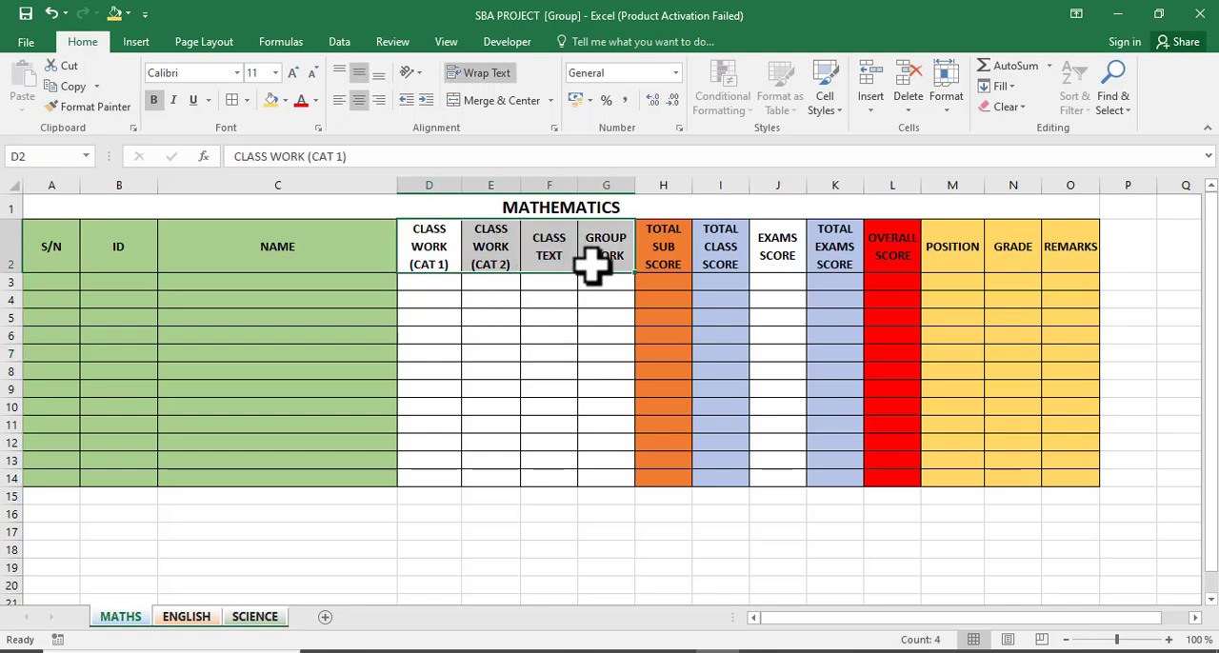
left_click(284, 100)
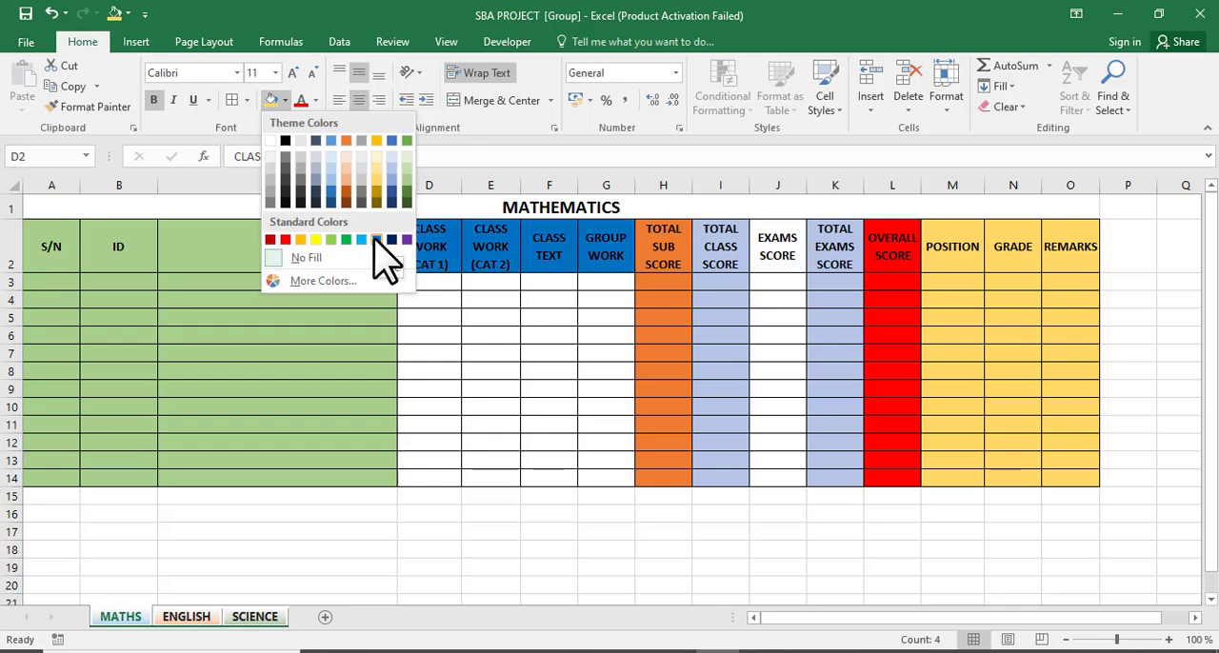
left_click(361, 141)
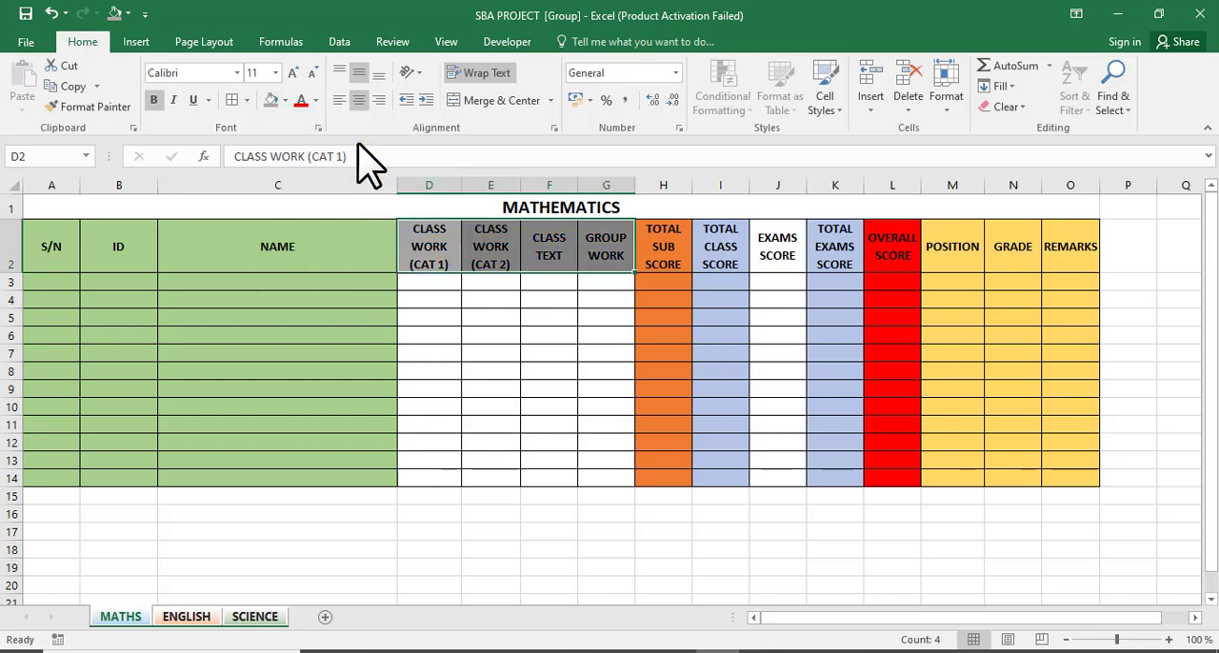
left_click(776, 265)
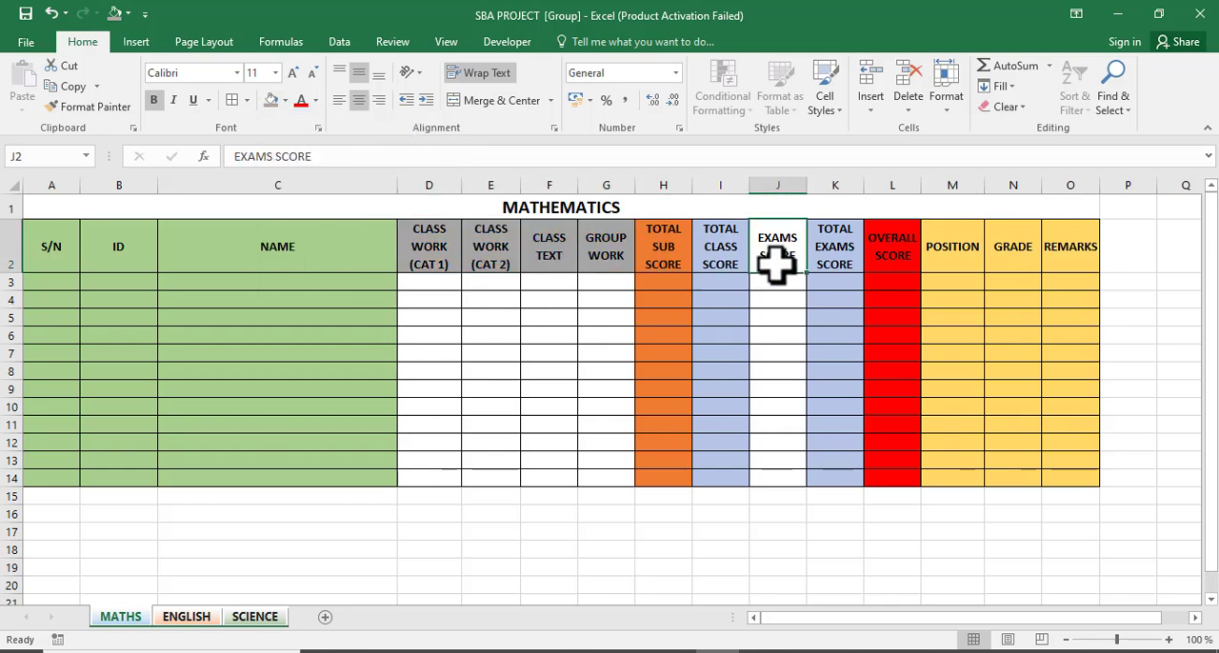
left_click(269, 100)
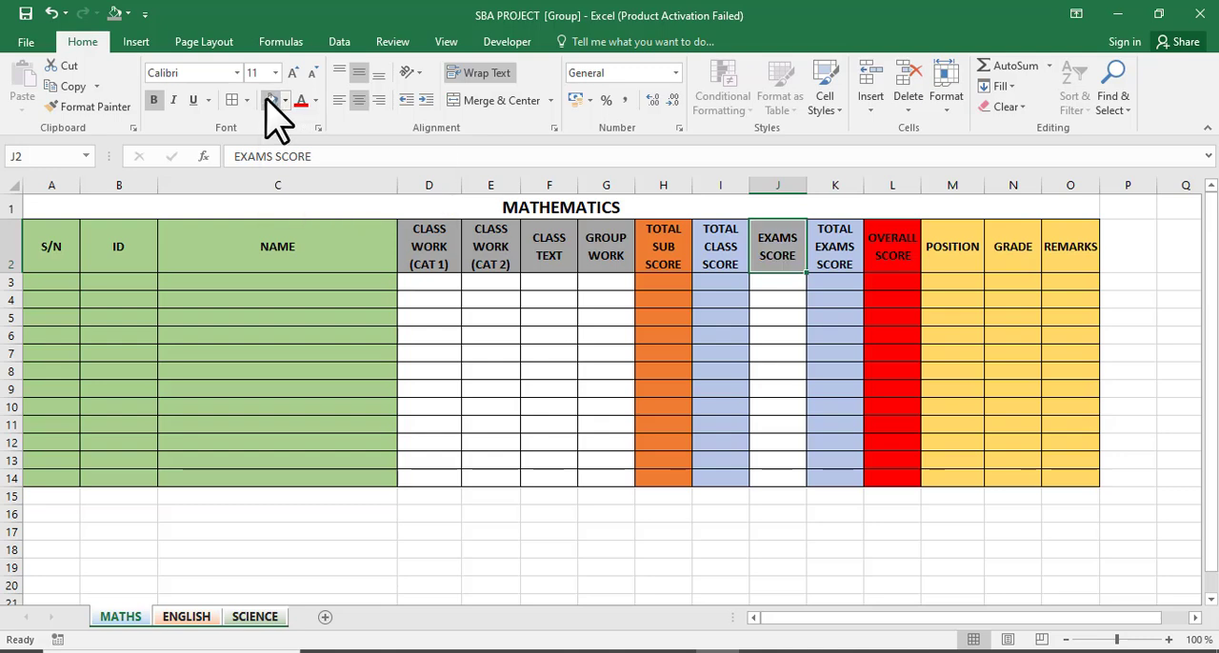
left_click(458, 376)
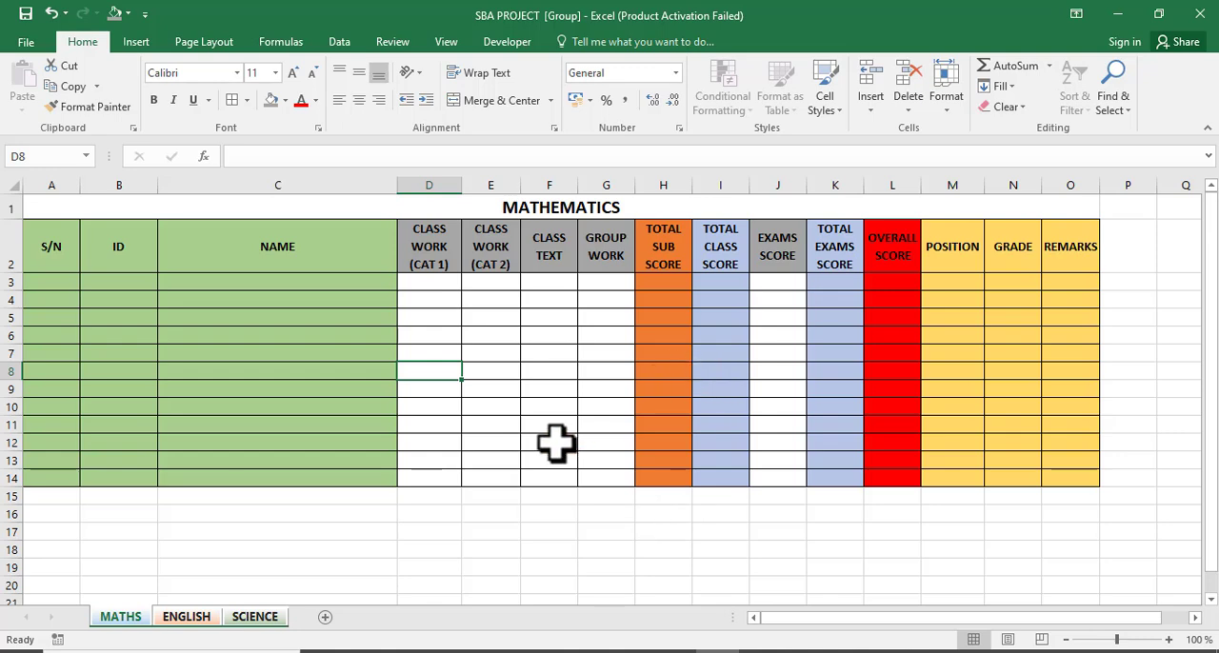
Ungroup the sheets and change the ENGLISH sheet's title in A1 to ENGLISH.
left_click(245, 619)
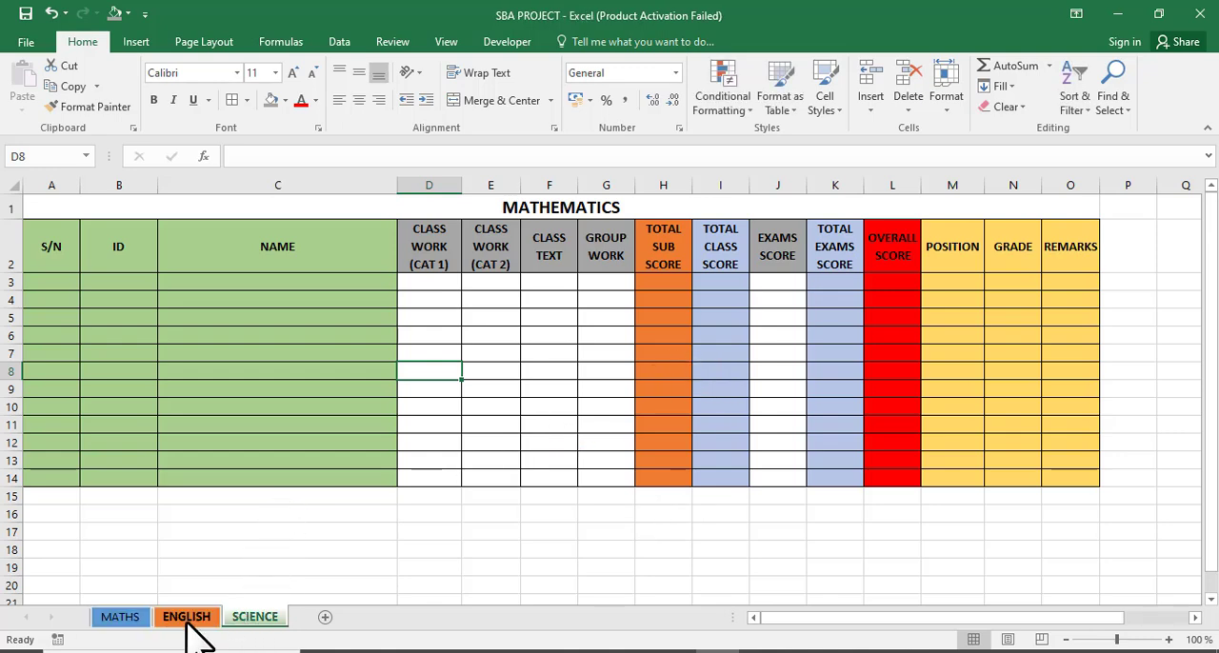
left_click(184, 619)
left_click(126, 621)
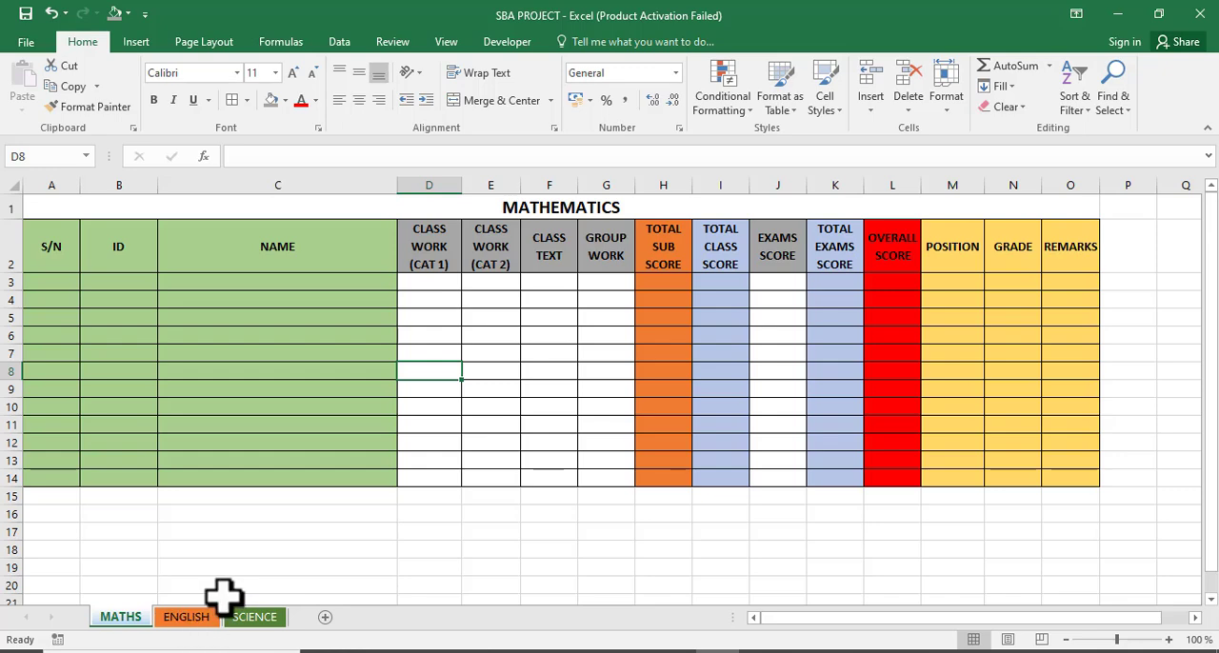
left_click(194, 621)
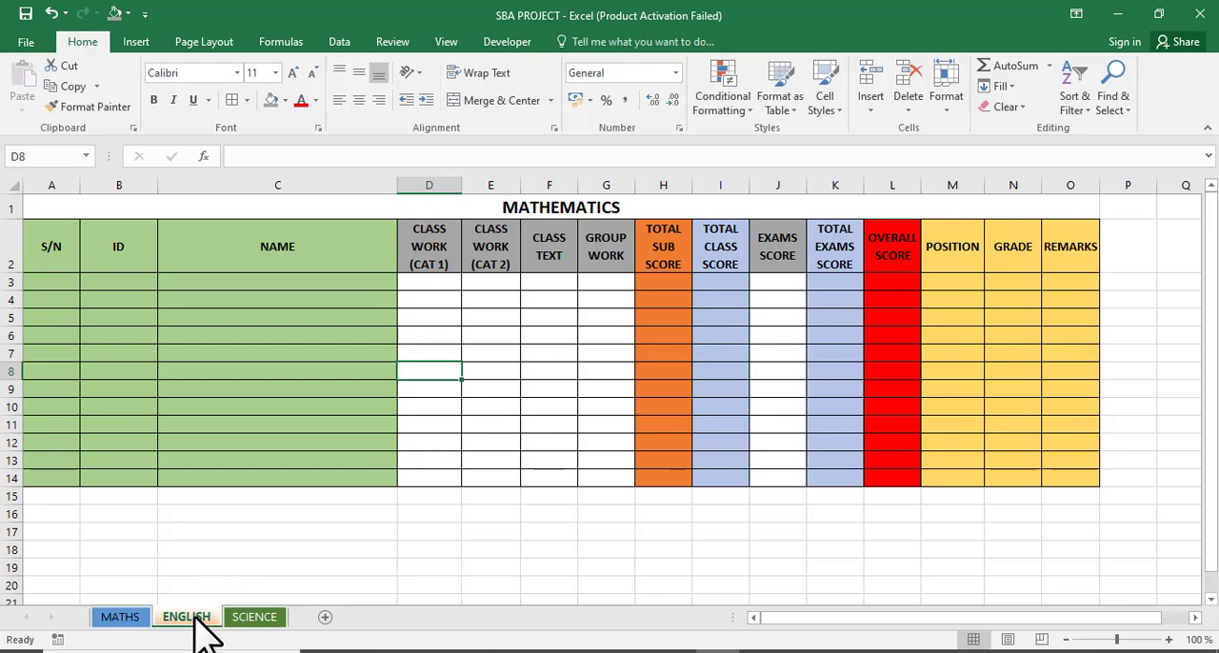
left_click(422, 202)
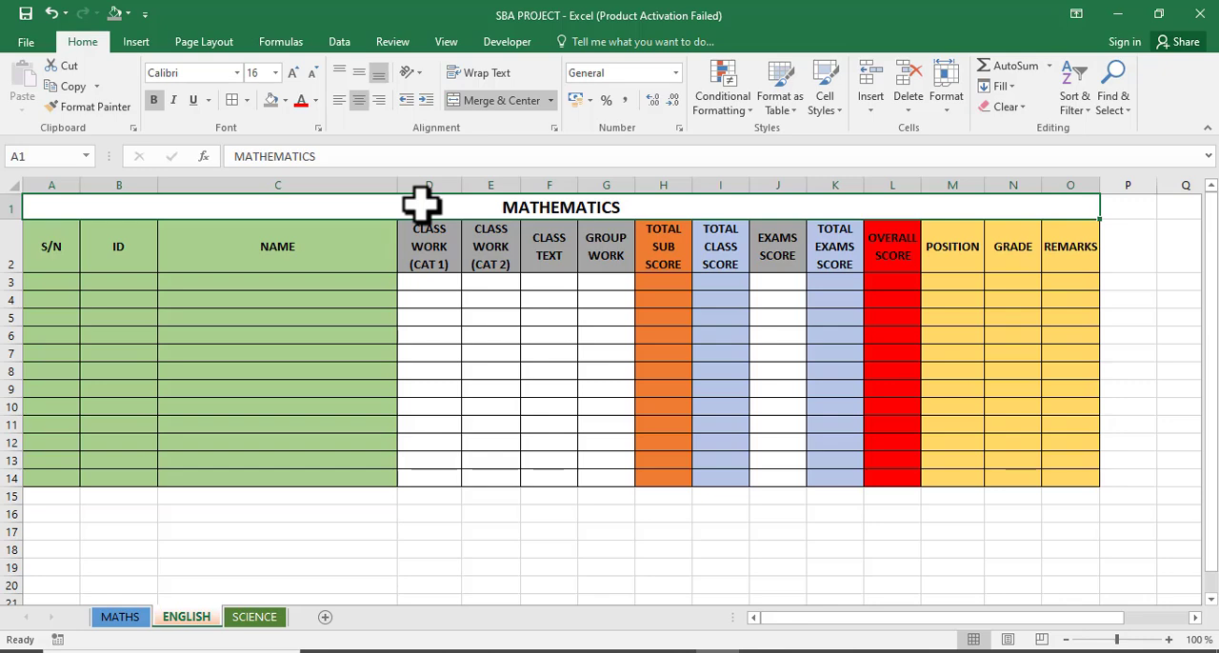
type("E")
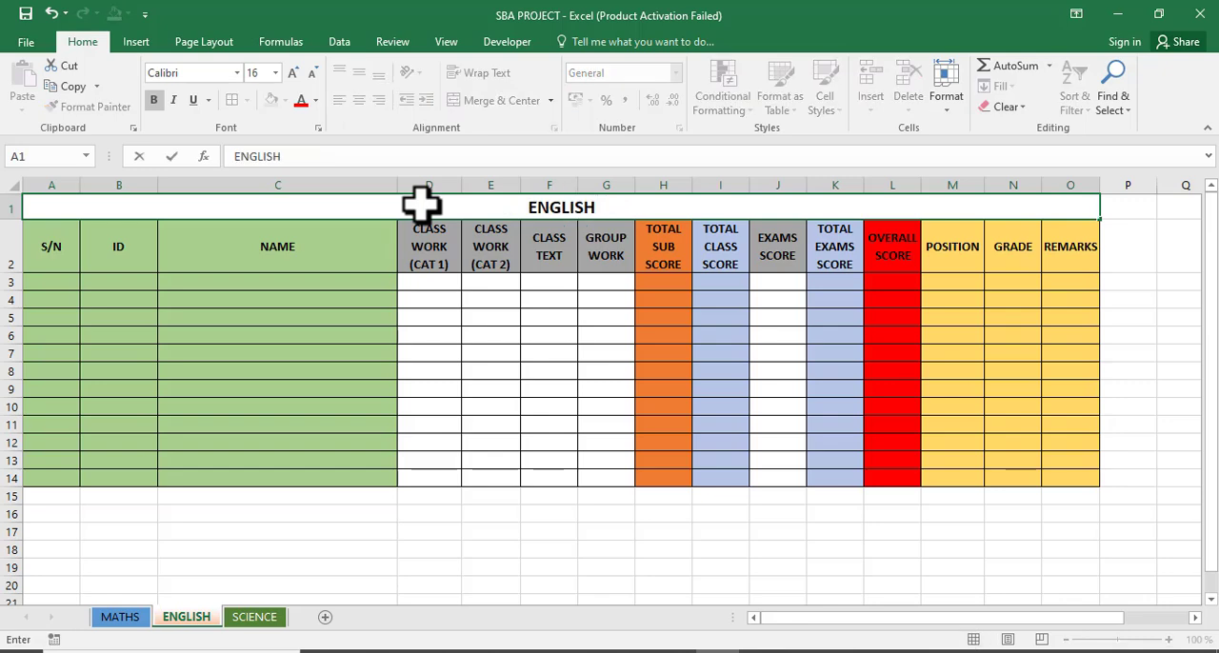
type("NGLISH")
Change the SCIENCE sheet's title in A1 to SCIENCE and check the titles across all three sheets.
left_click(256, 619)
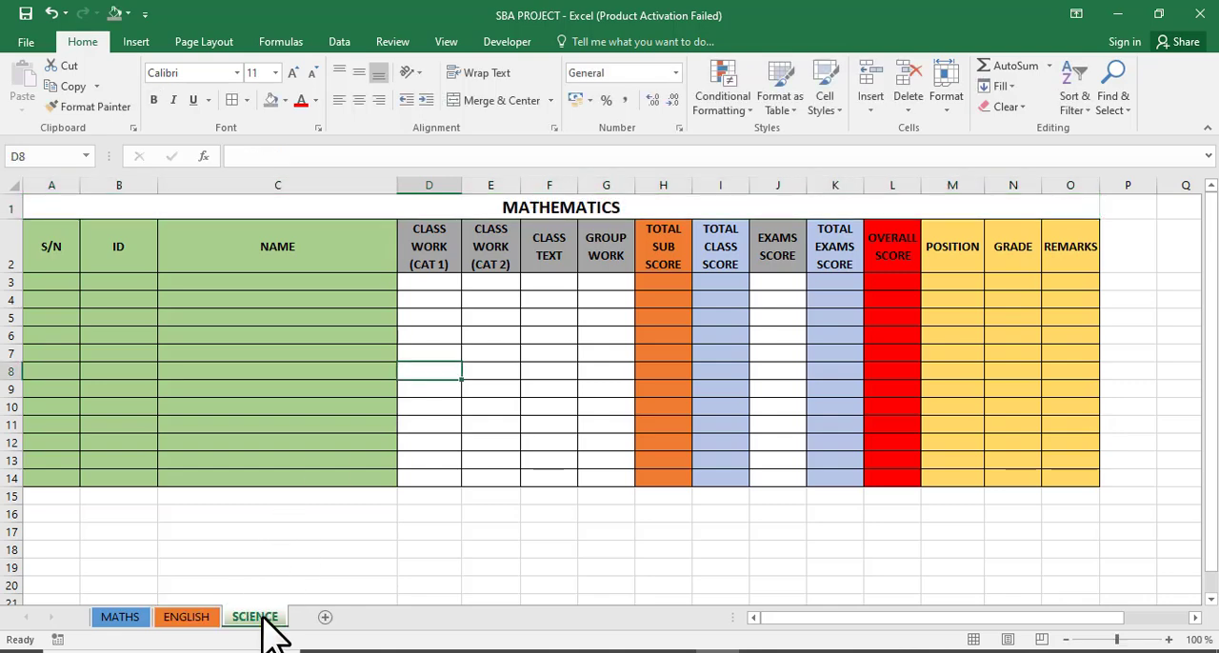
left_click(404, 201)
type("S")
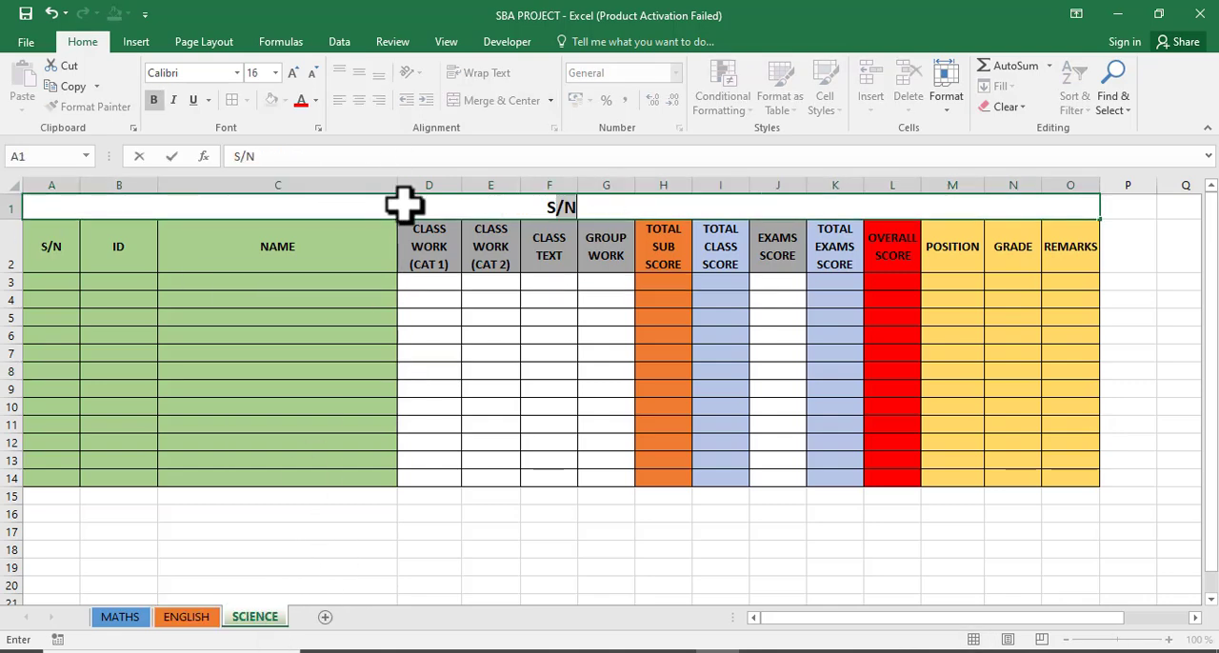
type("CIENCE")
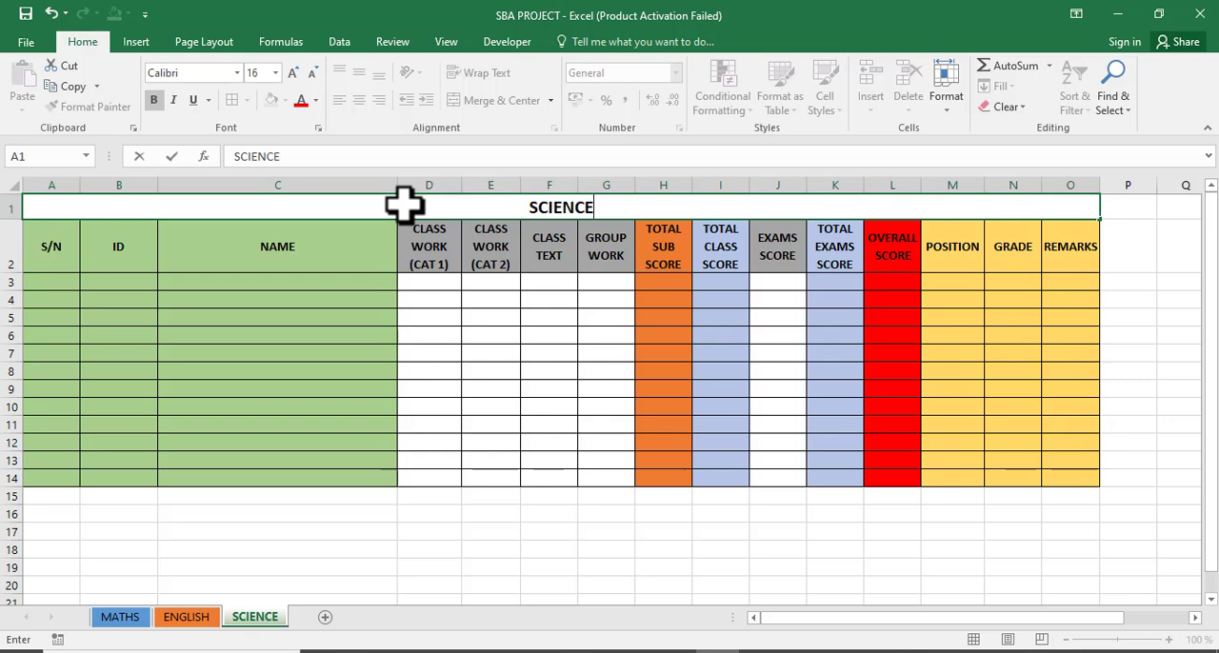
key("Return")
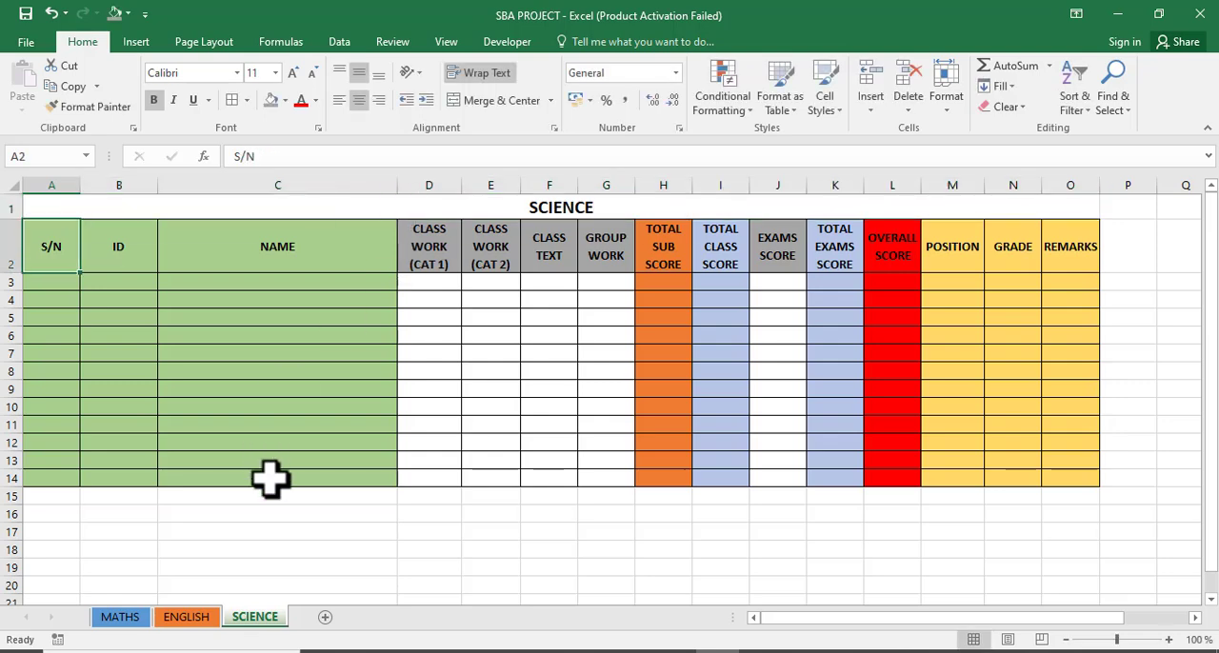
left_click(122, 617)
left_click(185, 618)
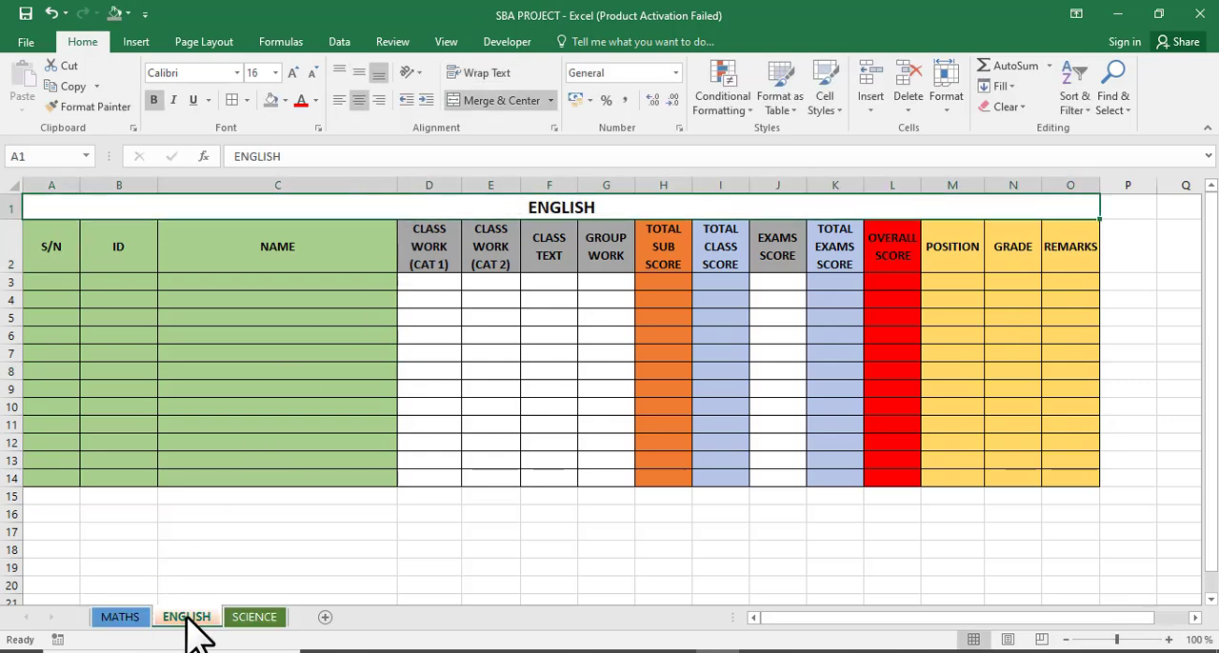
left_click(271, 621)
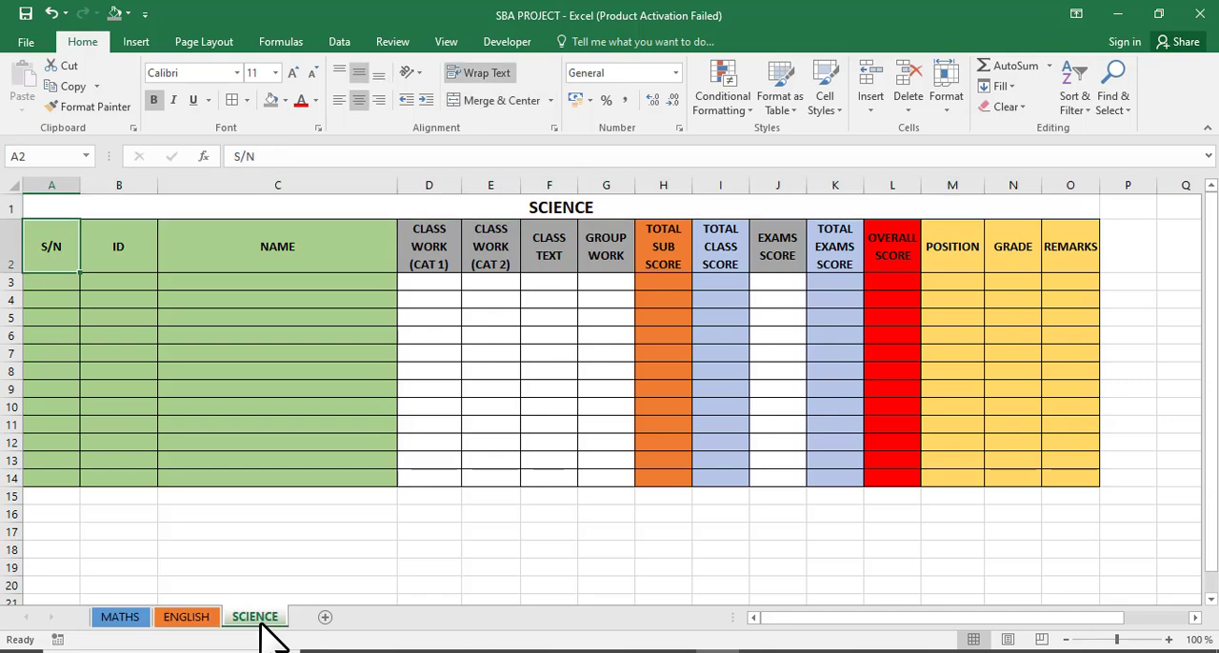
left_click(329, 582)
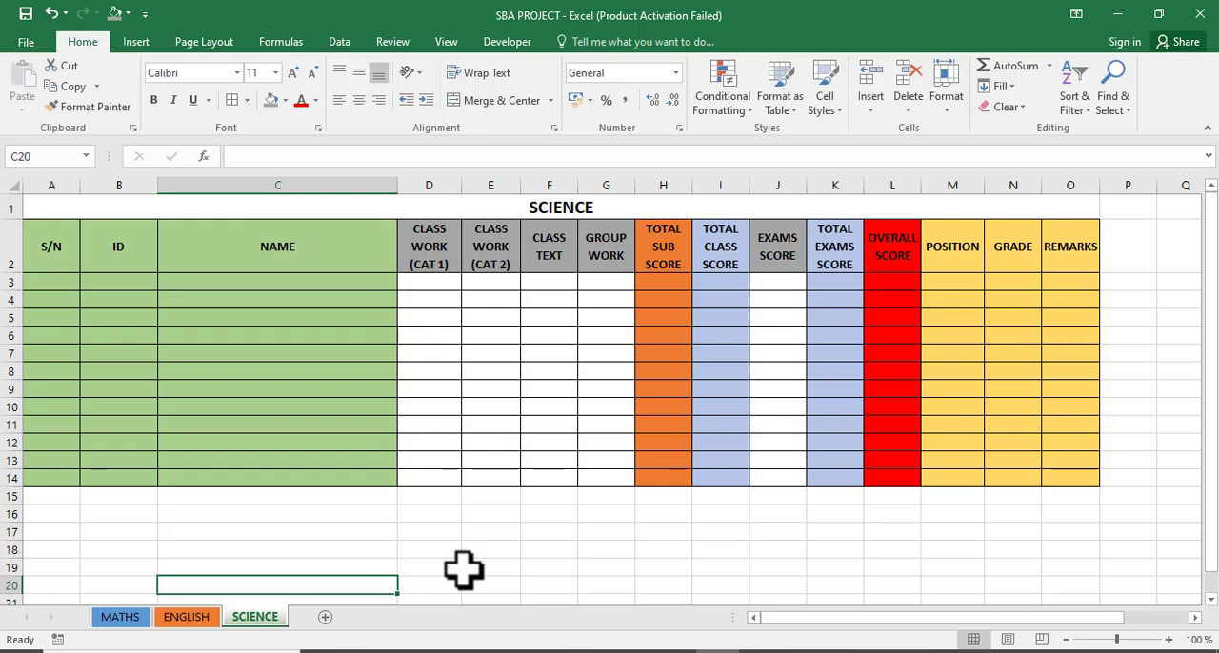
left_click(545, 550)
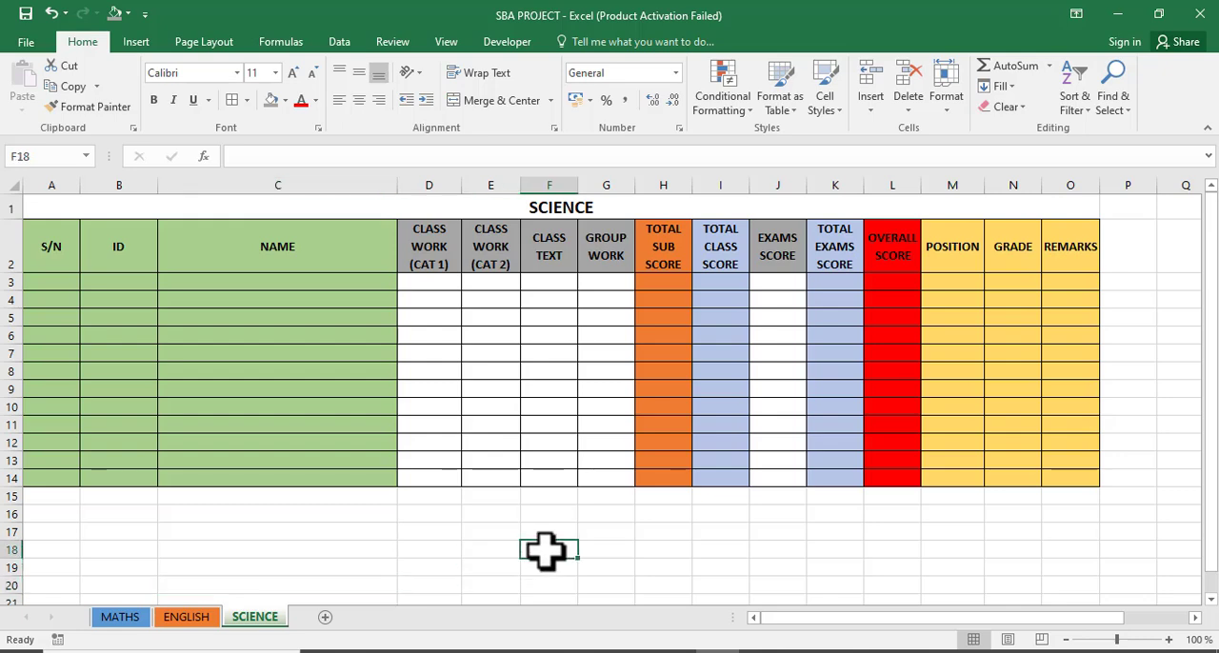